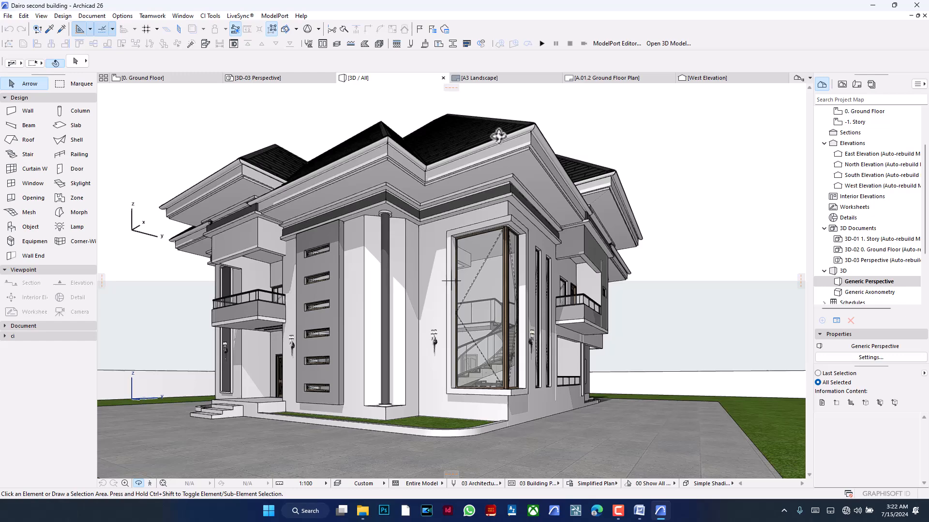
# - Examine the 3D house model's exterior from the front facade around to the corner window and both side walls
pyautogui.scroll(5, 371, 143)
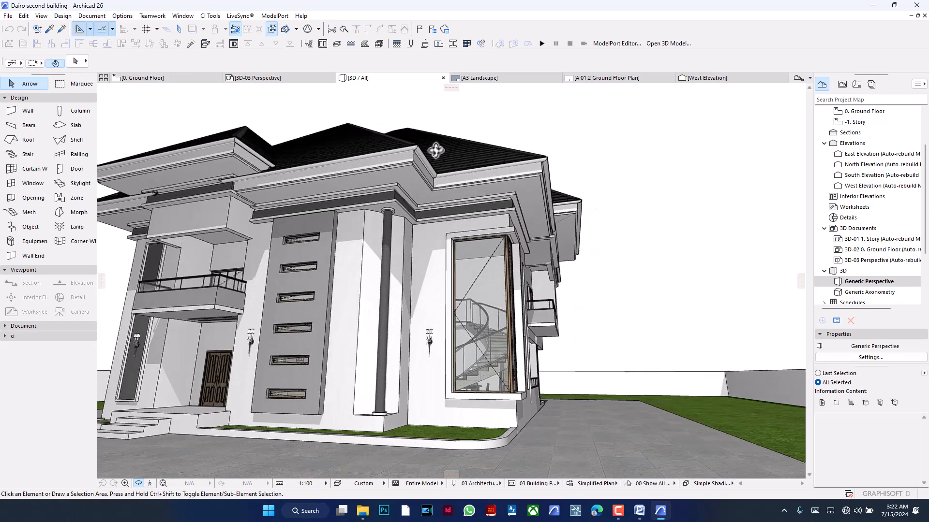
pyautogui.moveTo(625, 243); pyautogui.dragTo(671, 249, button='middle')
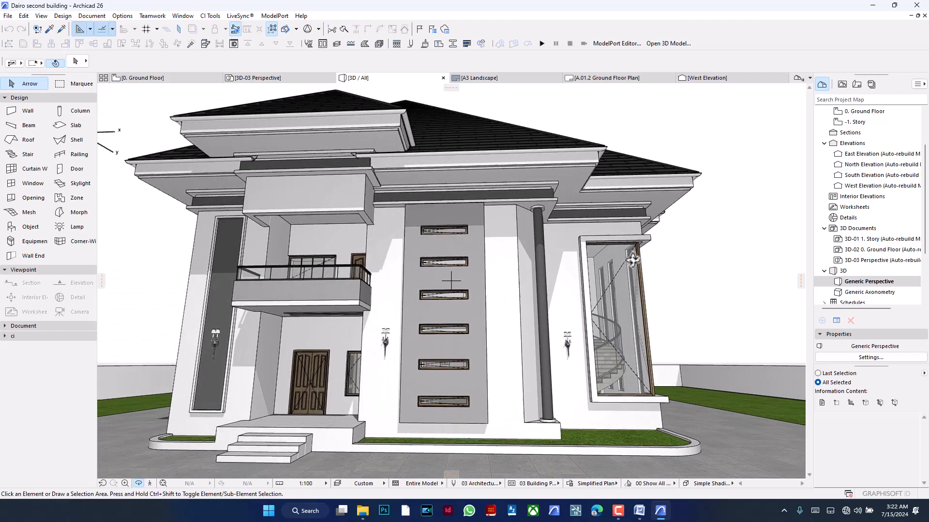
pyautogui.moveTo(603, 245); pyautogui.dragTo(328, 247)
pyautogui.scroll(3, 596, 242)
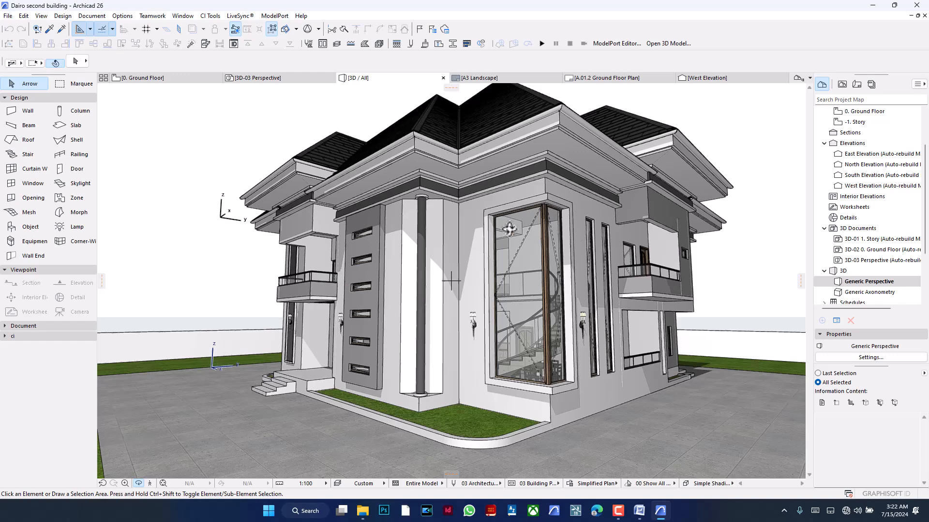
pyautogui.scroll(3, 508, 232)
pyautogui.moveTo(508, 259); pyautogui.dragTo(561, 252)
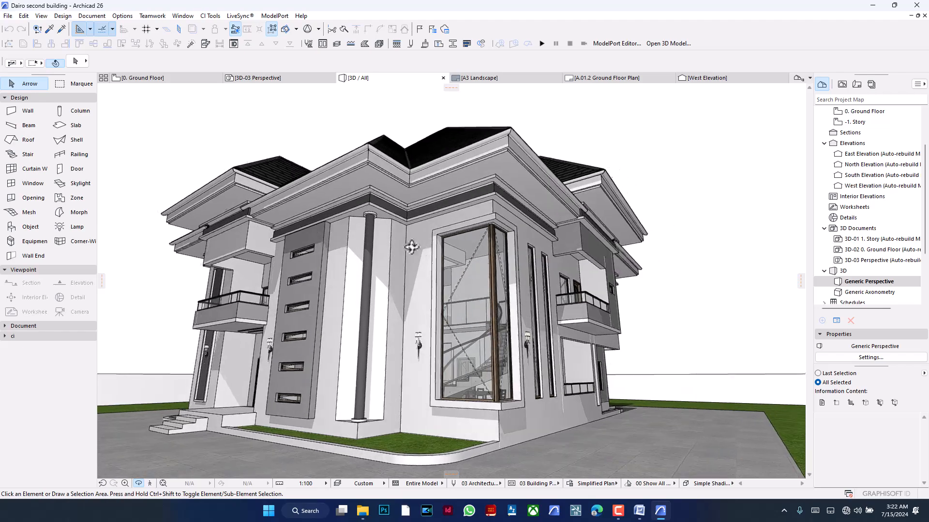
pyautogui.scroll(5, 495, 246)
pyautogui.scroll(-5, 487, 264)
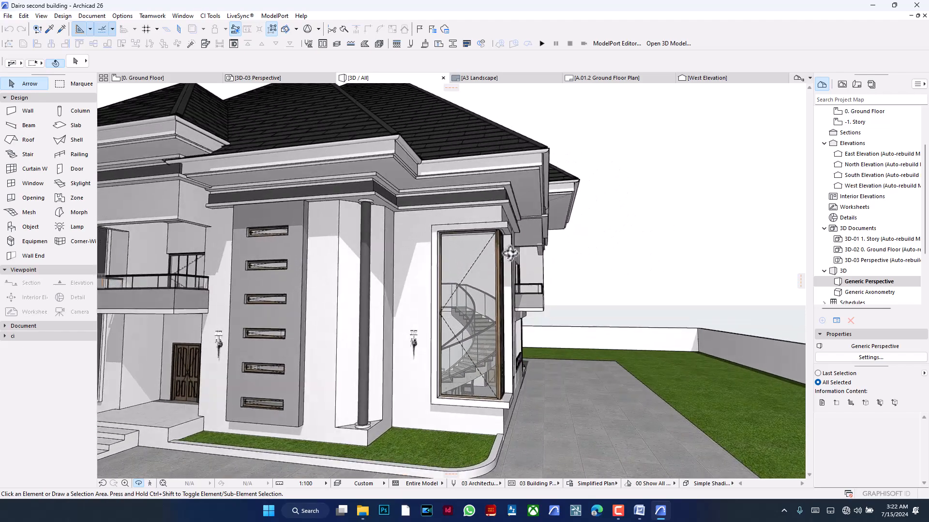
pyautogui.moveTo(571, 238); pyautogui.dragTo(606, 245)
pyautogui.scroll(-3, 641, 265)
pyautogui.moveTo(340, 258); pyautogui.dragTo(583, 257)
pyautogui.moveTo(515, 257); pyautogui.dragTo(536, 257, button='middle')
pyautogui.moveTo(535, 257); pyautogui.dragTo(398, 258)
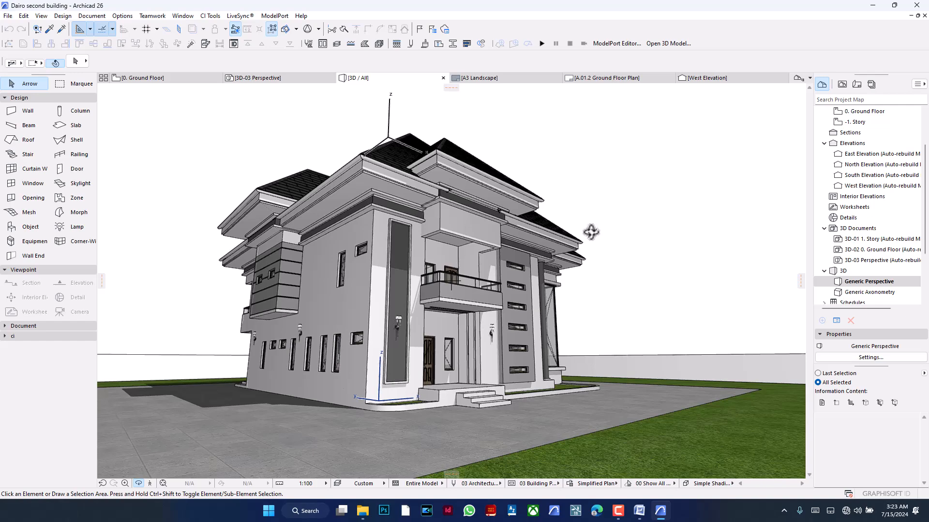
pyautogui.moveTo(594, 231); pyautogui.dragTo(418, 232)
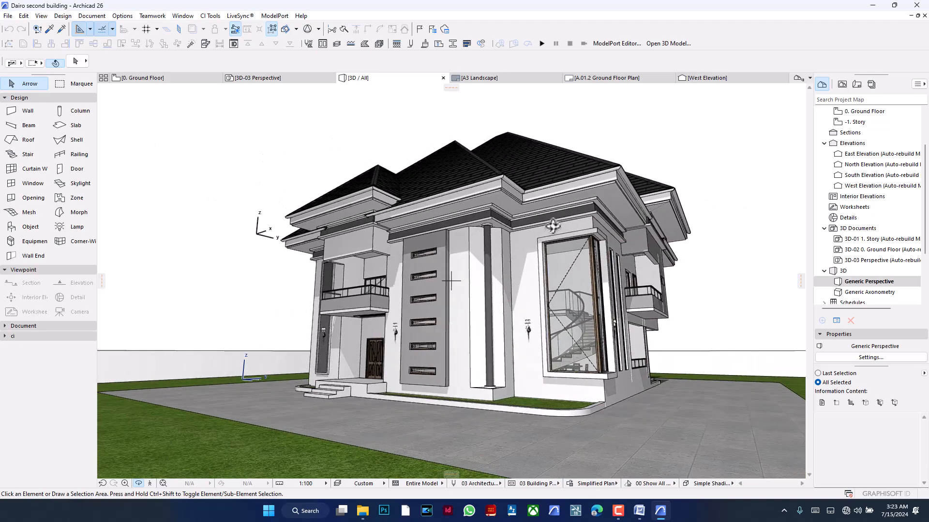
pyautogui.moveTo(419, 229); pyautogui.dragTo(538, 256)
pyautogui.moveTo(355, 267); pyautogui.dragTo(501, 240)
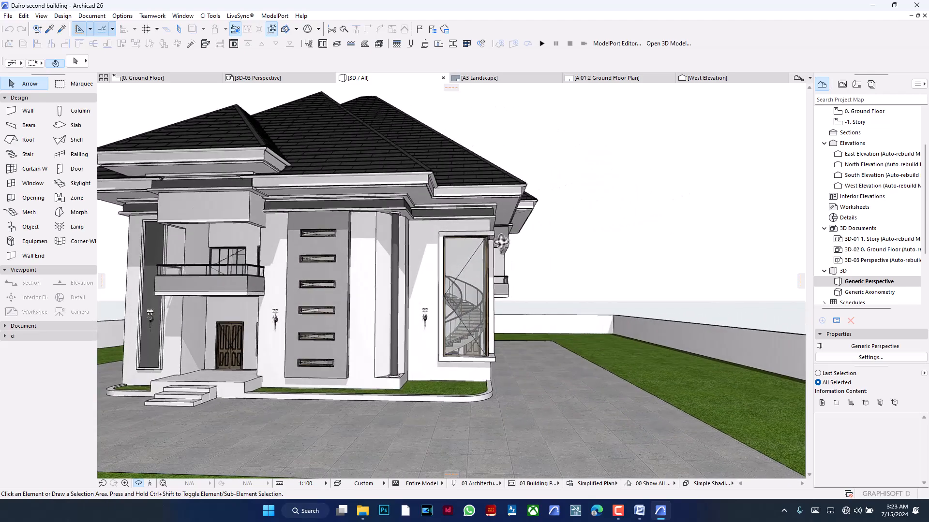
# - Examine the roof fascia and wall bands above the front entrance balcony and around the corner of the house
pyautogui.scroll(-3, 573, 246)
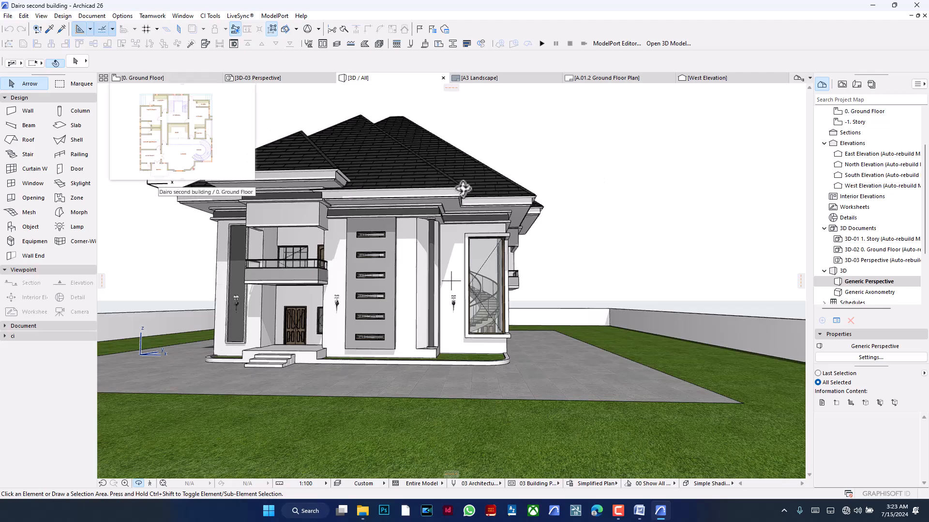
pyautogui.scroll(6, 454, 202)
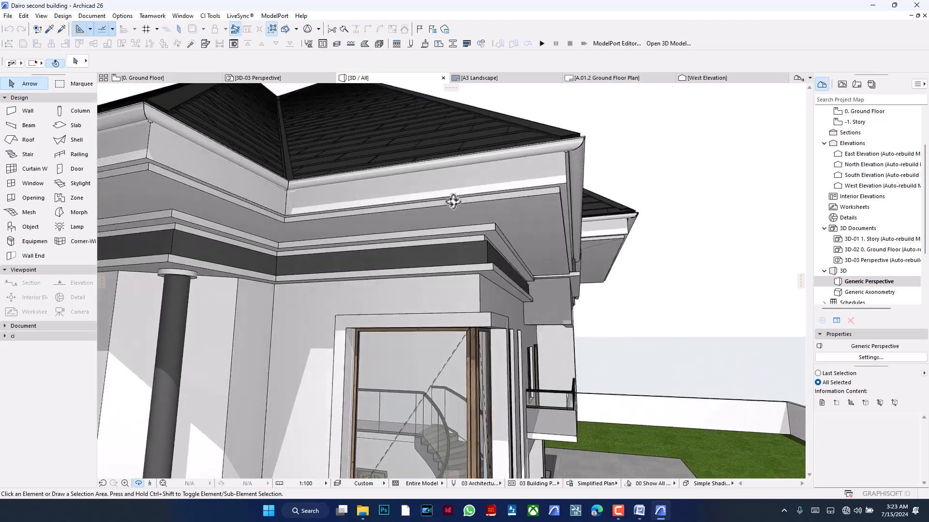
pyautogui.moveTo(453, 201); pyautogui.dragTo(503, 260)
pyautogui.scroll(-10, 503, 260)
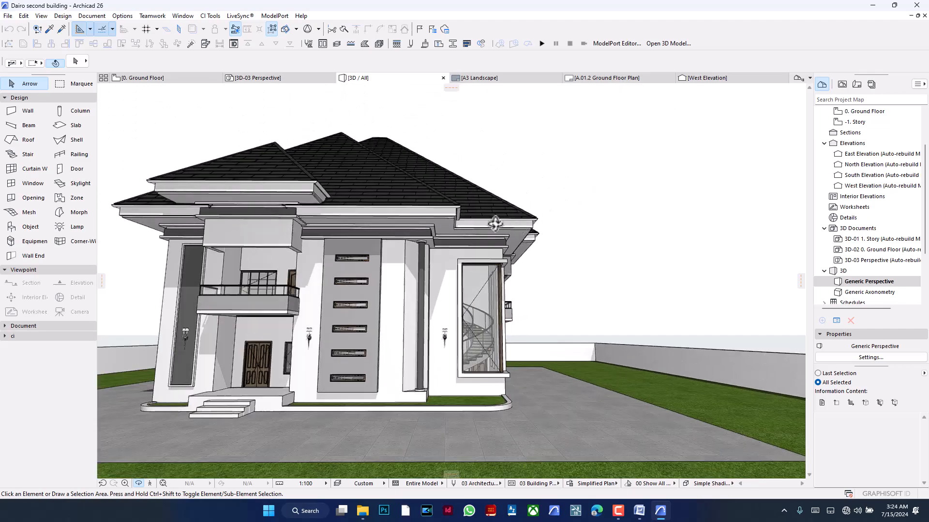
pyautogui.moveTo(495, 224); pyautogui.dragTo(357, 251)
pyautogui.scroll(5, 255, 234)
pyautogui.moveTo(271, 233); pyautogui.dragTo(332, 232, button='middle')
pyautogui.moveTo(332, 232); pyautogui.dragTo(383, 141)
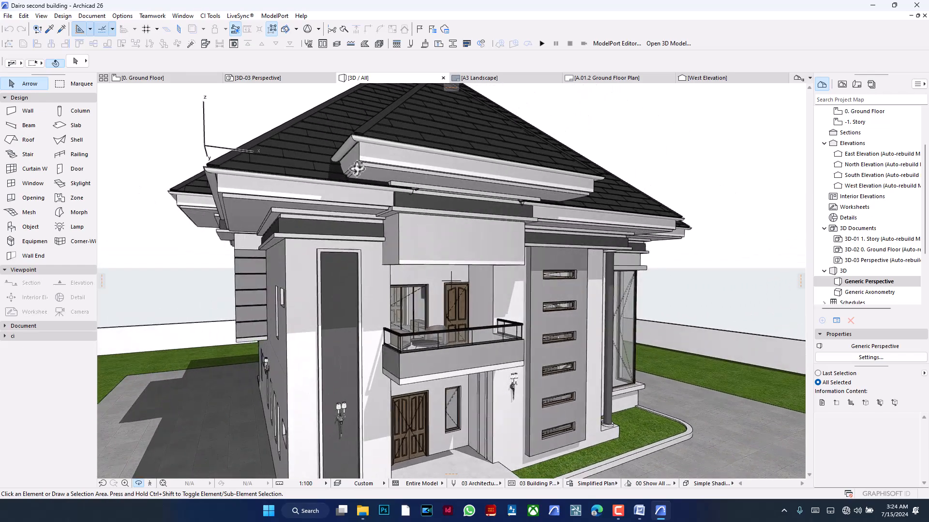
pyautogui.moveTo(374, 189)
pyautogui.mouseDown()
pyautogui.moveTo(563, 187)
pyautogui.moveTo(370, 193)
pyautogui.mouseUp()
pyautogui.moveTo(387, 196); pyautogui.dragTo(201, 195, button='middle')
pyautogui.moveTo(562, 213); pyautogui.dragTo(417, 217)
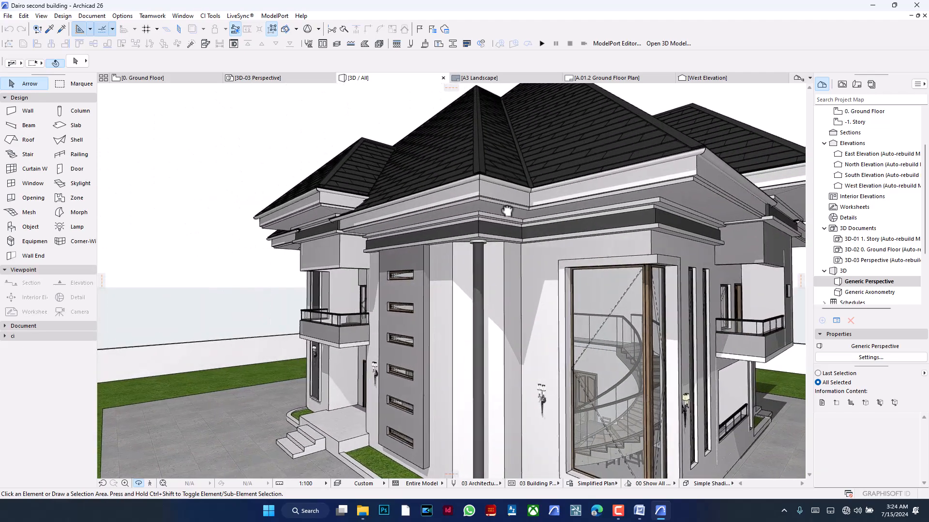
pyautogui.moveTo(524, 211); pyautogui.dragTo(464, 213, button='middle')
pyautogui.moveTo(503, 213); pyautogui.dragTo(447, 214)
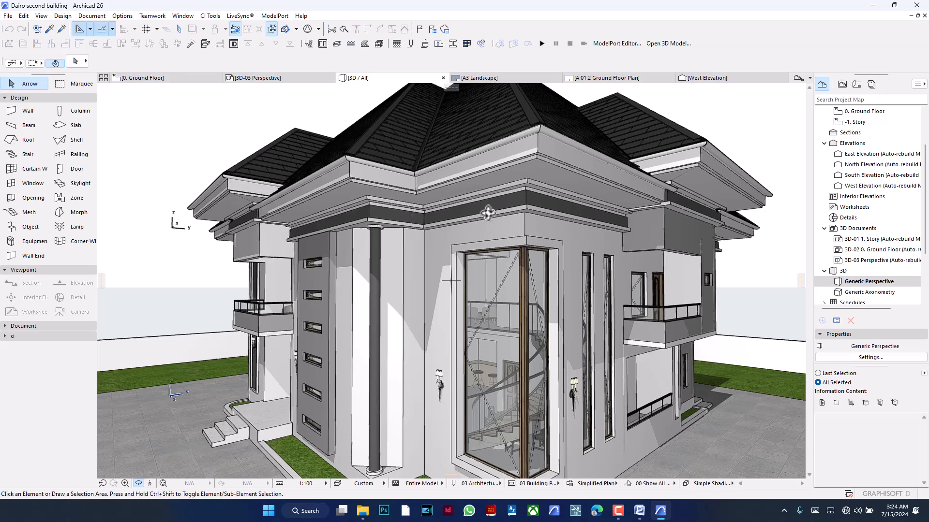
# - Inspect the whole roof from above and the eaves, fascia and dark wall band at the corner up close
pyautogui.moveTo(488, 205); pyautogui.dragTo(439, 328)
pyautogui.scroll(-5, 450, 322)
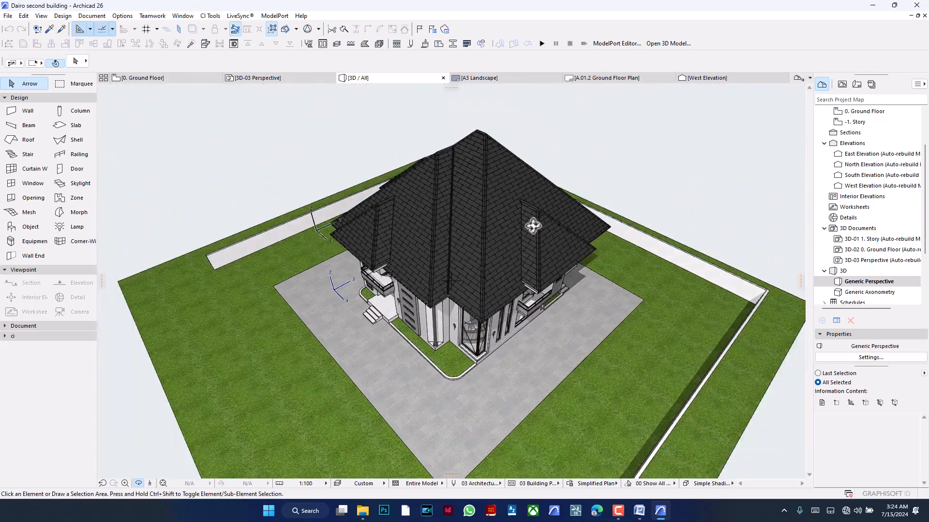
pyautogui.moveTo(396, 198); pyautogui.dragTo(284, 125)
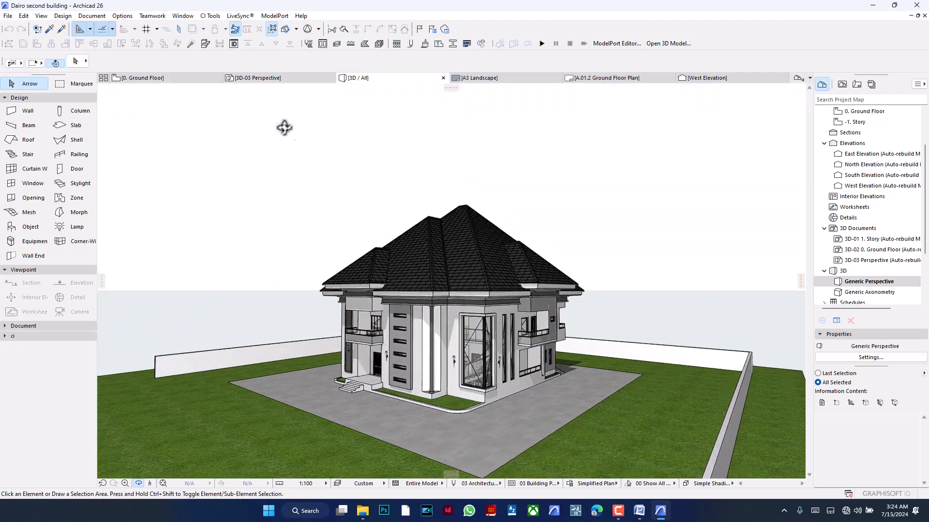
pyautogui.scroll(6, 452, 307)
pyautogui.moveTo(481, 282); pyautogui.dragTo(495, 267, button='middle')
pyautogui.moveTo(497, 278); pyautogui.dragTo(485, 260)
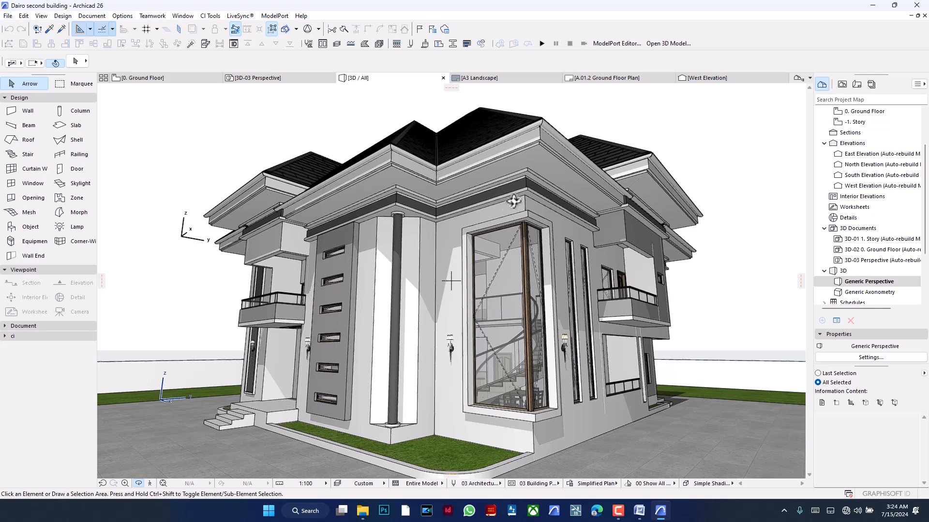
pyautogui.moveTo(626, 174); pyautogui.dragTo(613, 127)
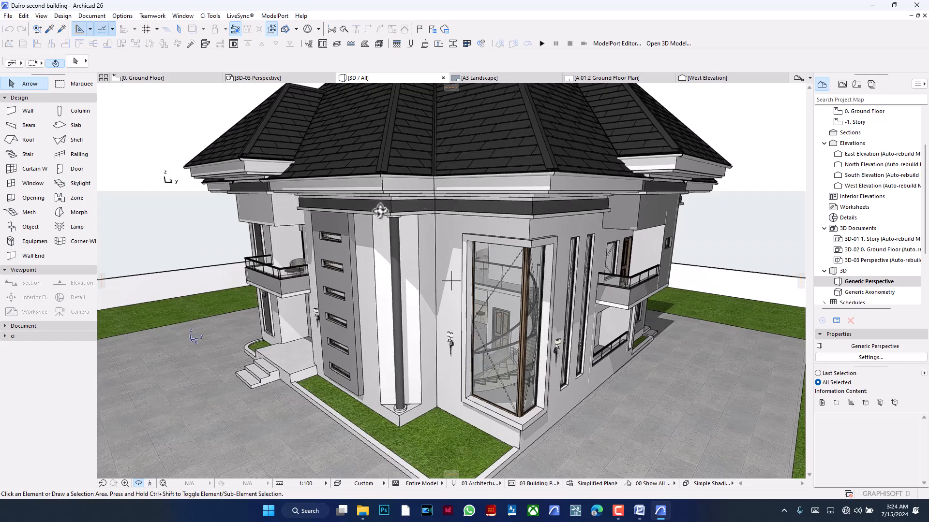
pyautogui.moveTo(472, 266); pyautogui.dragTo(453, 207)
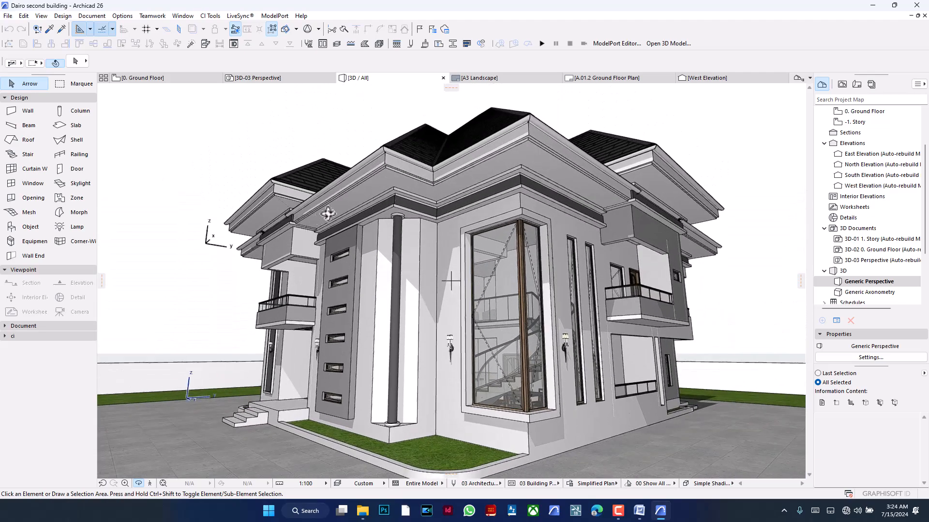
pyautogui.scroll(2, 371, 199)
pyautogui.scroll(2, 371, 200)
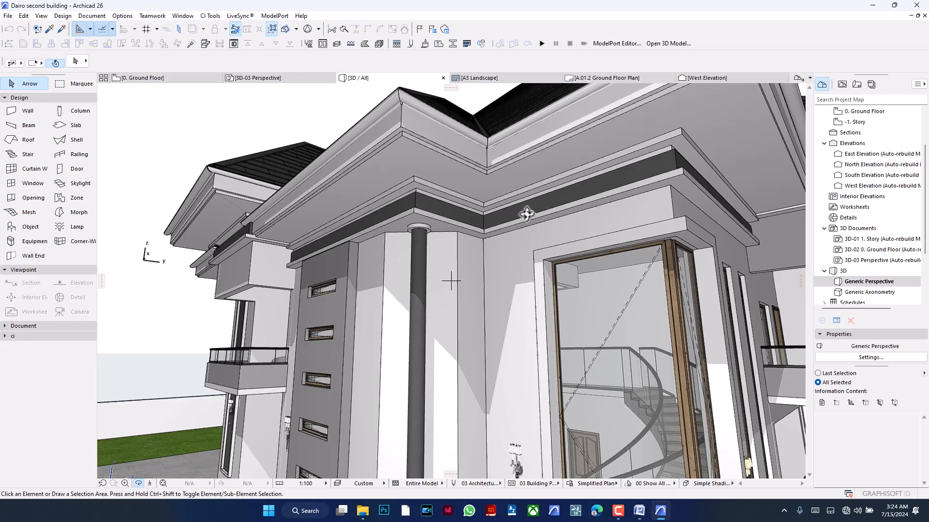
pyautogui.scroll(-5, 532, 300)
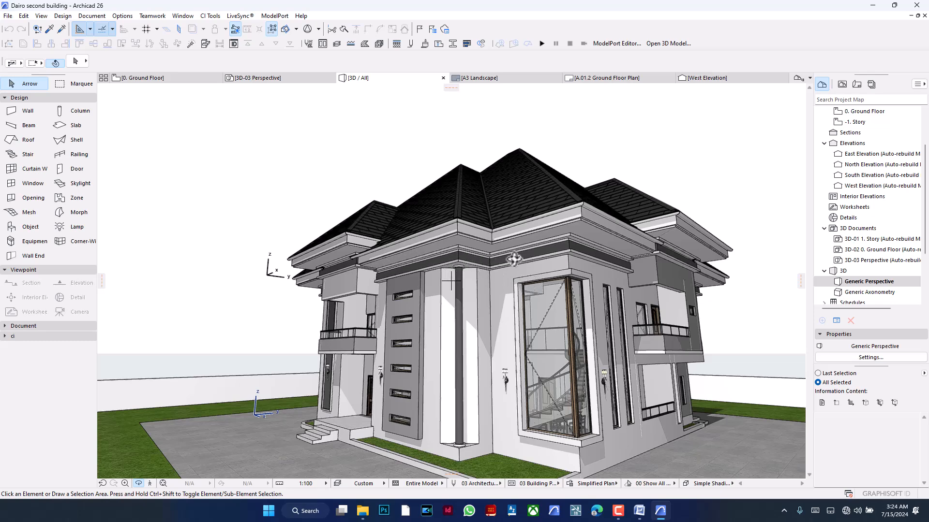
pyautogui.scroll(5, 588, 254)
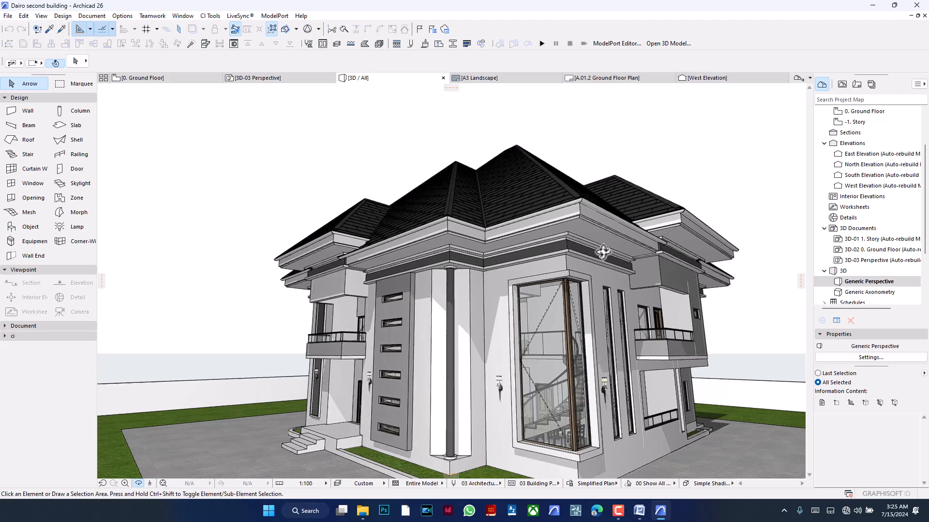
pyautogui.moveTo(592, 250); pyautogui.dragTo(581, 219, button='middle')
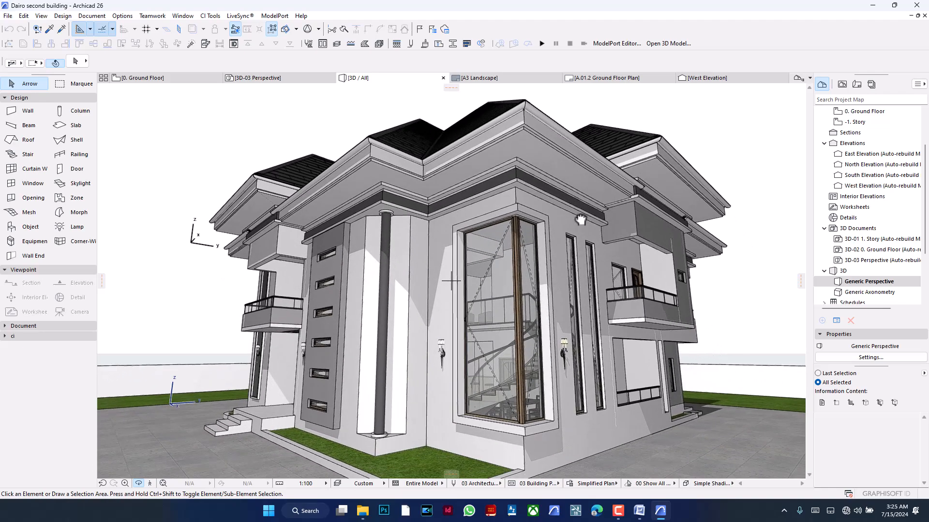
pyautogui.moveTo(650, 226); pyautogui.dragTo(677, 231)
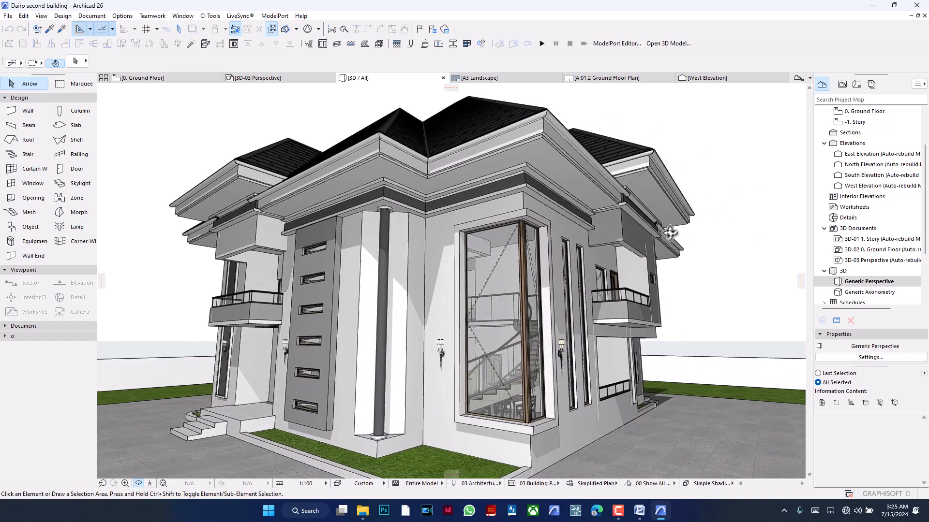
# - Switch to the Ground Floor plan and open the Profile Manager for complex profiles
pyautogui.click(181, 78)
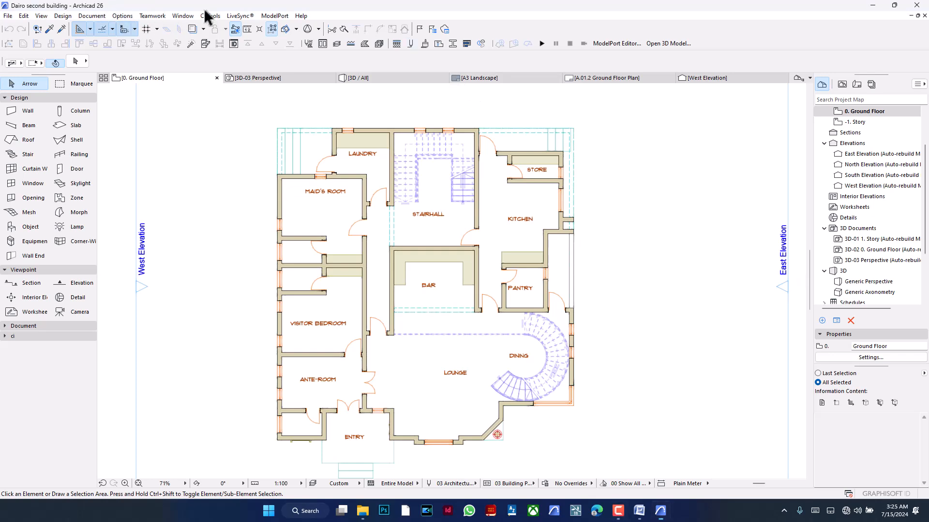
pyautogui.click(121, 16)
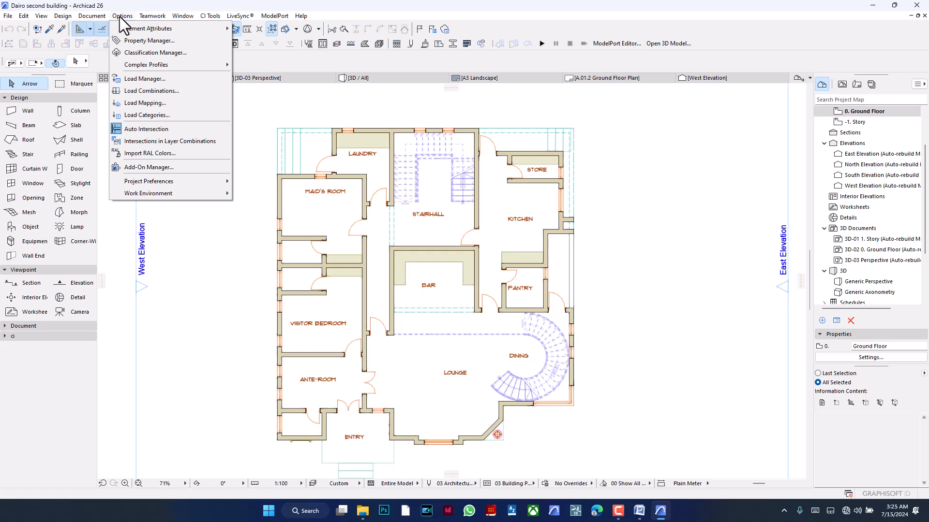
pyautogui.moveTo(181, 65)
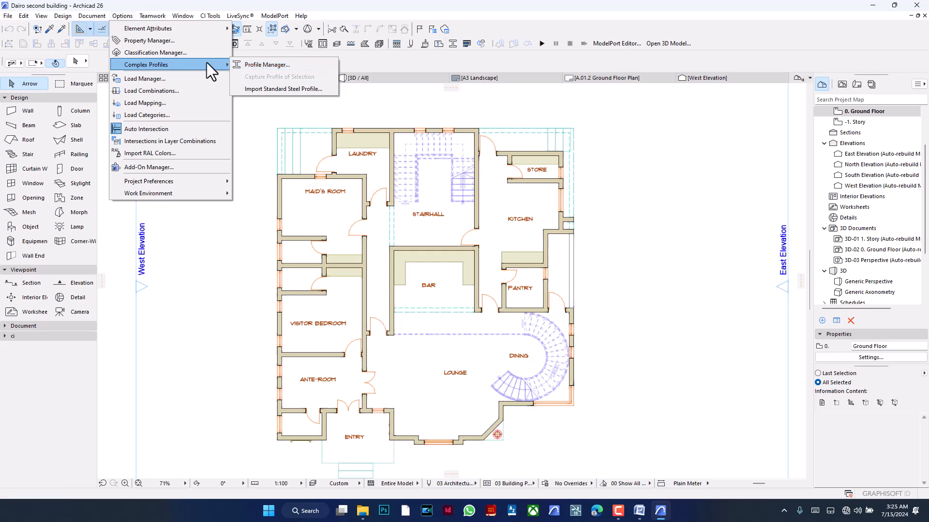
pyautogui.moveTo(212, 29)
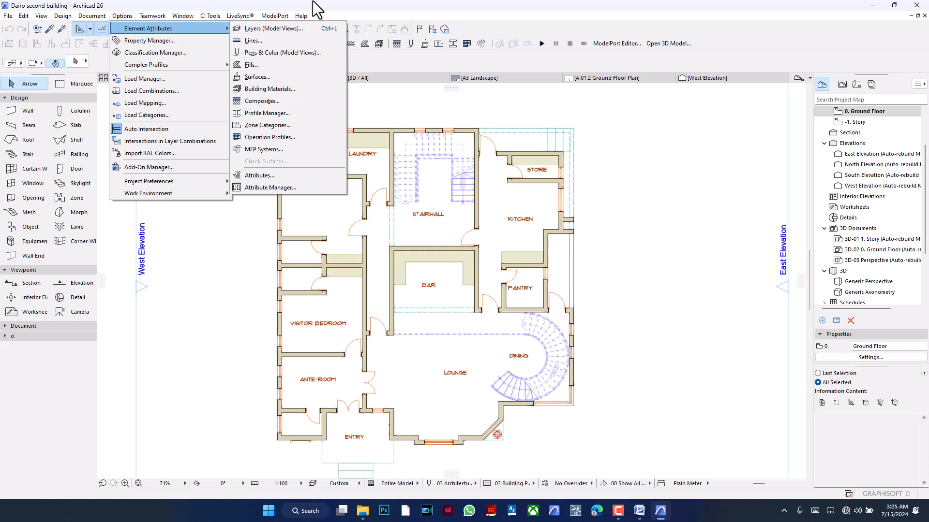
pyautogui.moveTo(63, 14)
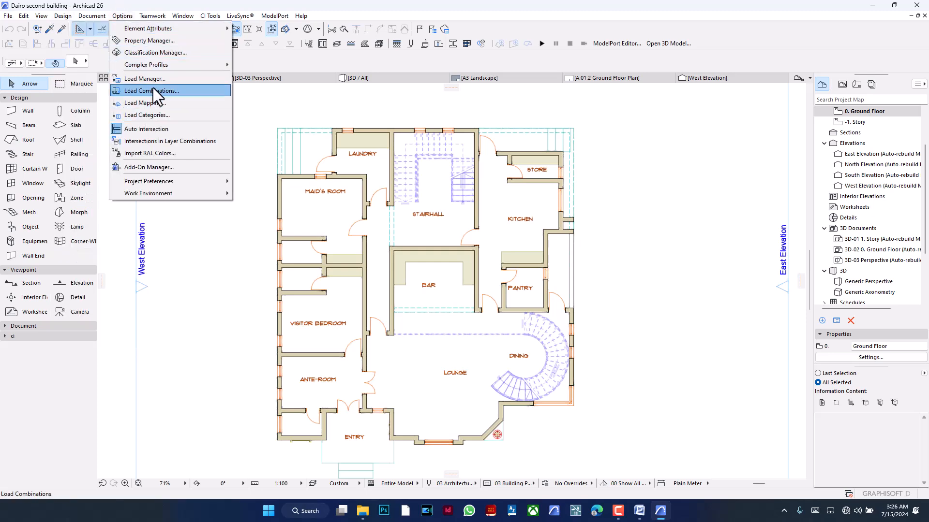
pyautogui.moveTo(160, 66)
pyautogui.click(304, 67)
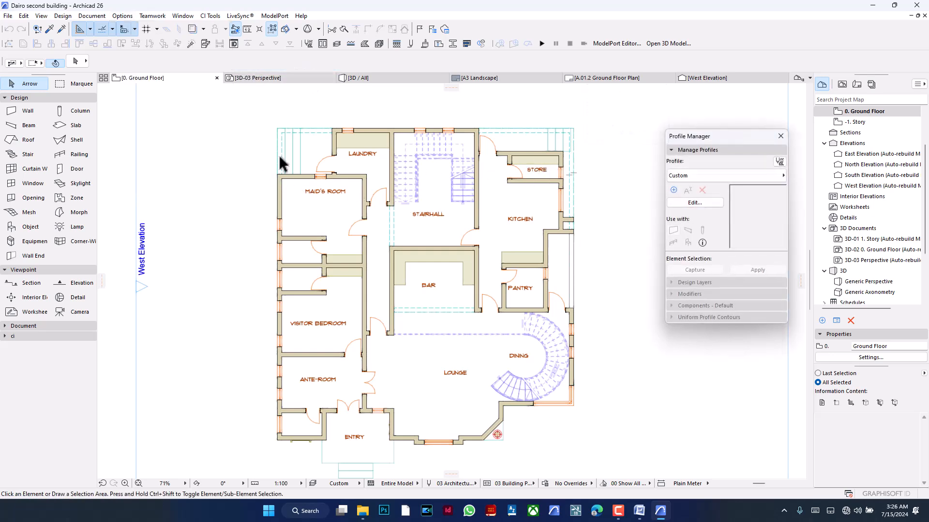
# - Browse the existing complex profiles as a flat list in the Profile Manager, closing the list without choosing one
pyautogui.click(698, 175)
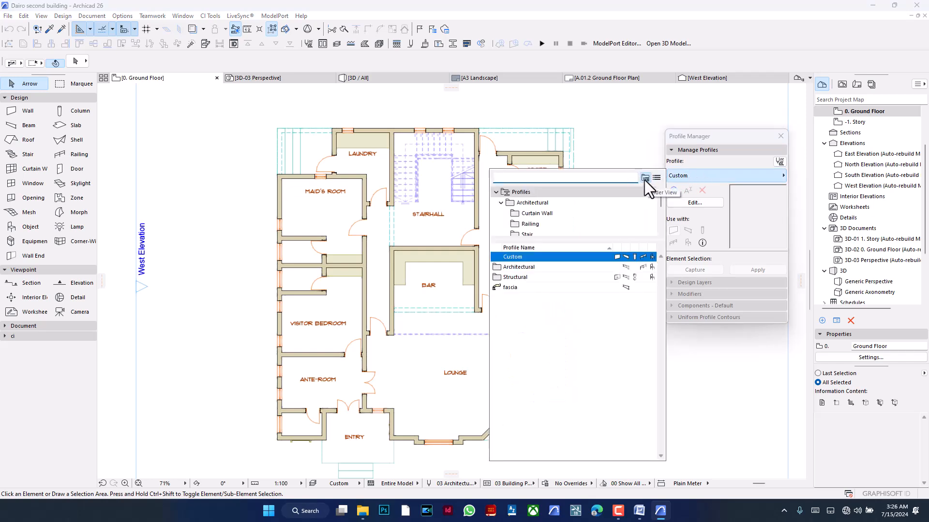
pyautogui.click(660, 179)
pyautogui.scroll(-4, 612, 242)
pyautogui.scroll(-3, 611, 243)
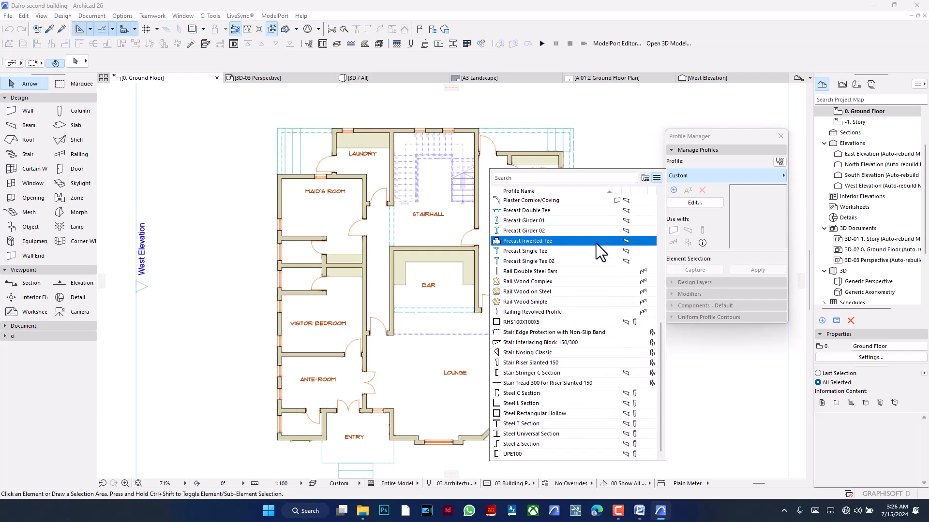
pyautogui.scroll(2, 593, 252)
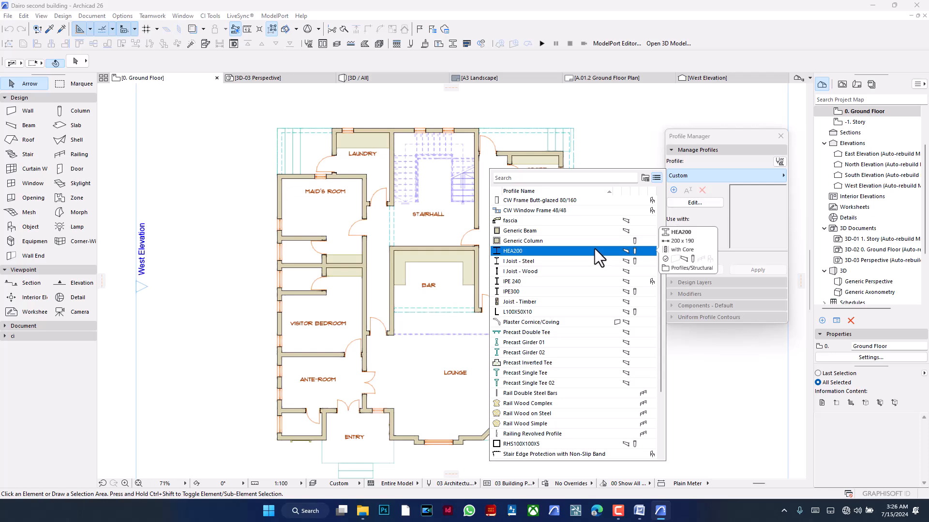
pyautogui.scroll(-3, 562, 239)
pyautogui.moveTo(570, 240)
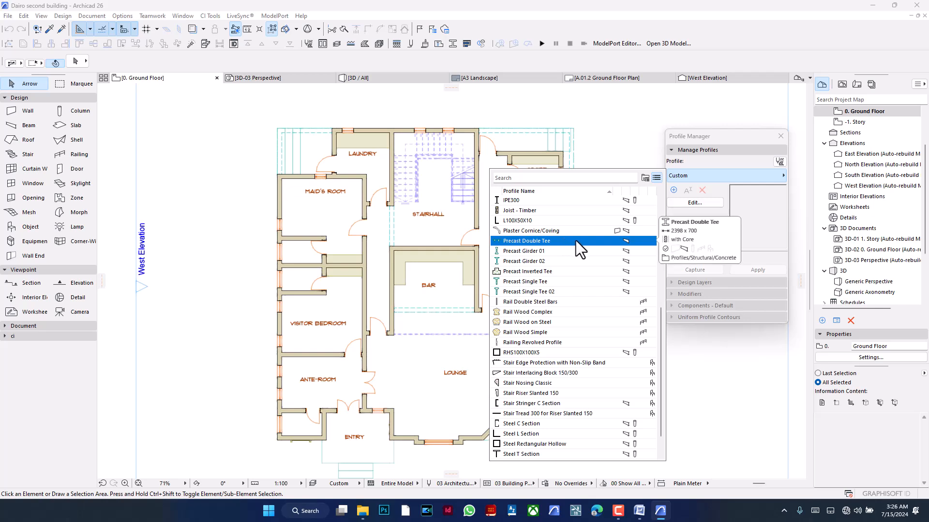
pyautogui.scroll(4, 576, 246)
pyautogui.scroll(3, 584, 247)
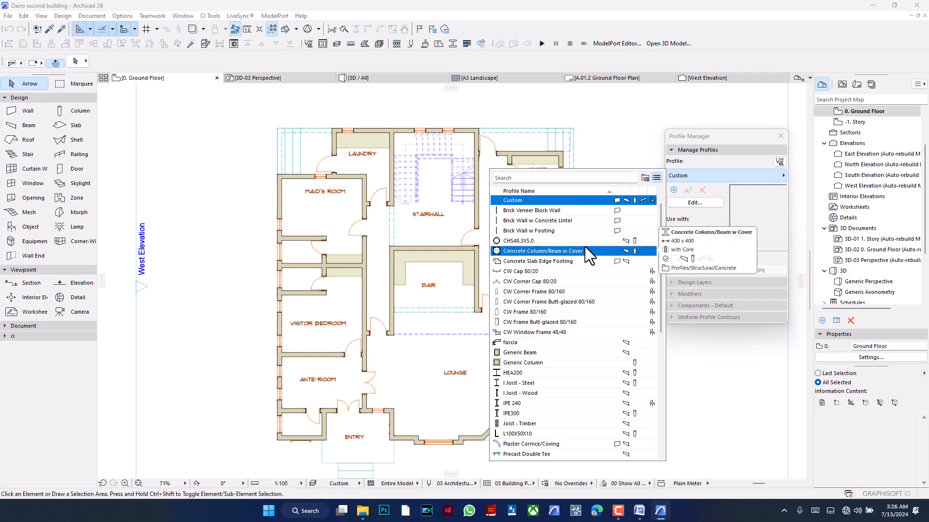
pyautogui.moveTo(580, 264)
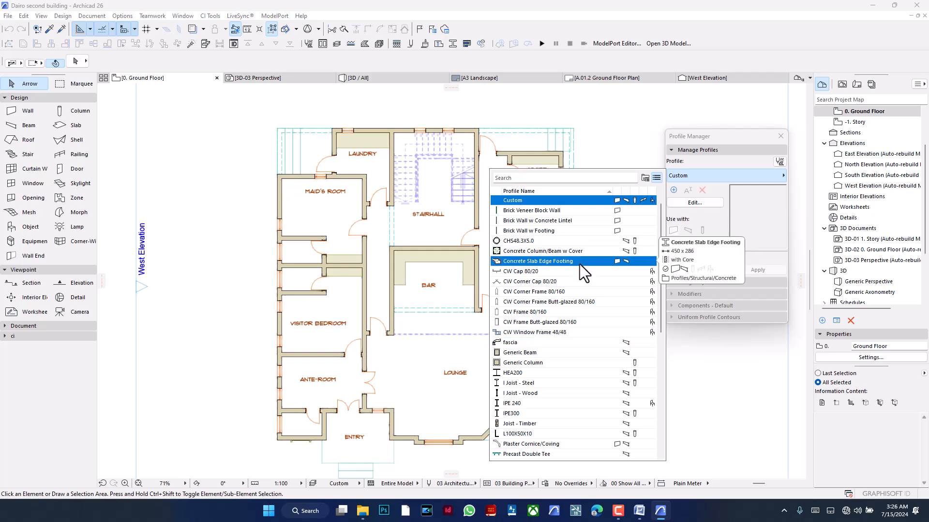
pyautogui.click(208, 273)
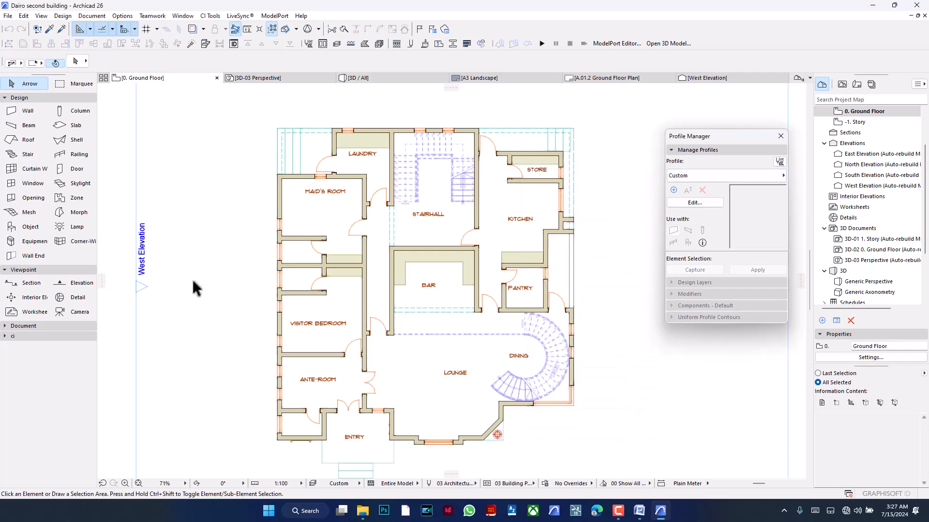
# - Open the blank Custom profile for editing in the Profile Manager, for use with walls
pyautogui.scroll(-5, 189, 275)
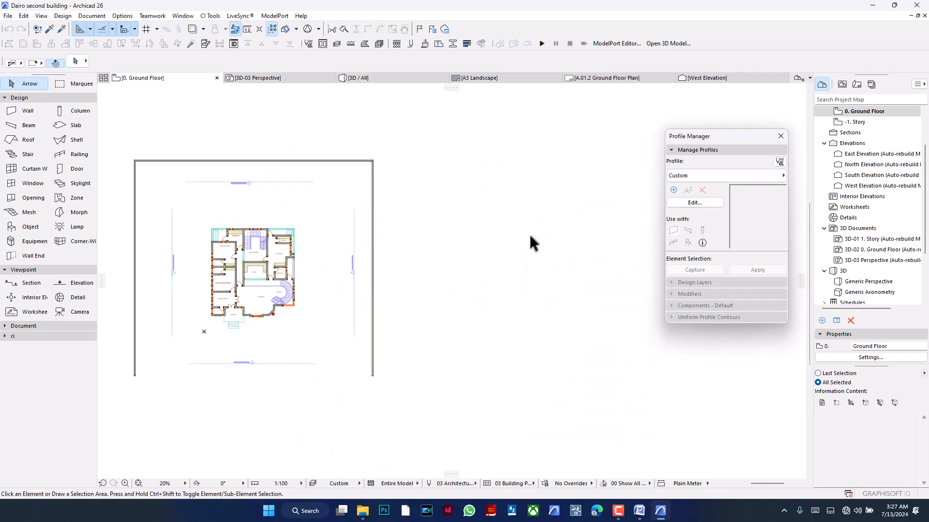
pyautogui.click(24, 112)
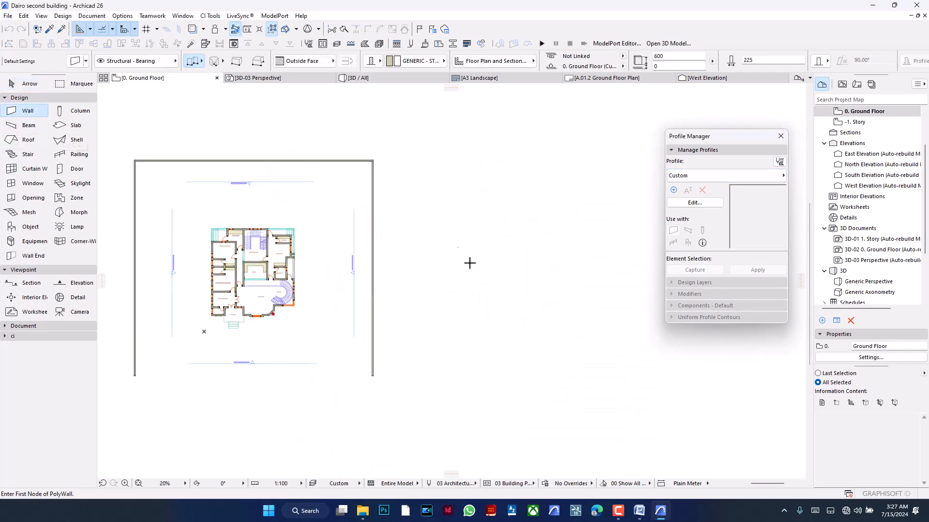
pyautogui.click(717, 199)
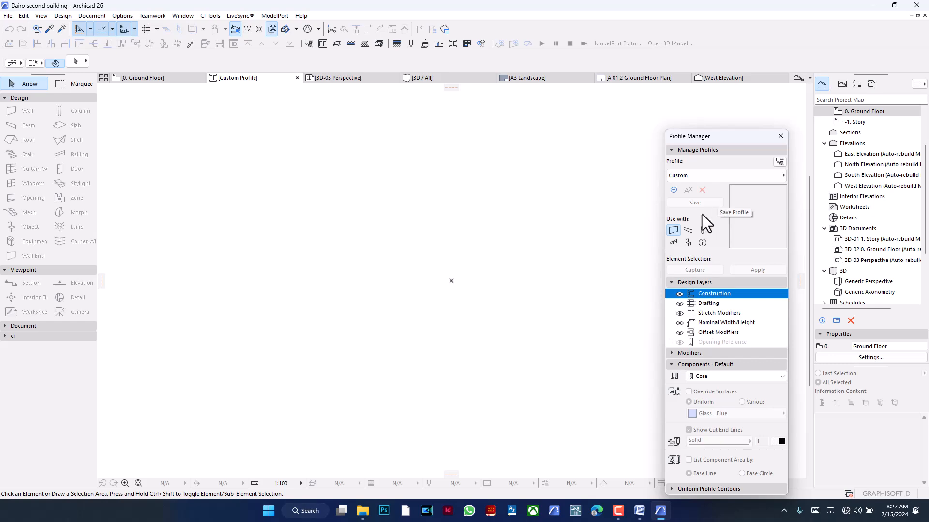
# - Draw the inner outline of the tunnel profile as a polyline: 1500 up, 1500 across and straight down to the start level
pyautogui.click(29, 328)
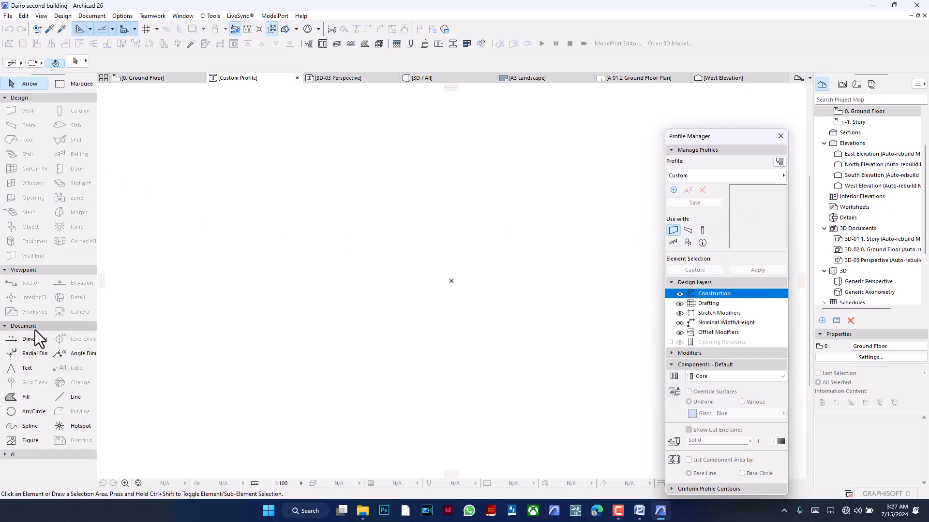
pyautogui.click(70, 398)
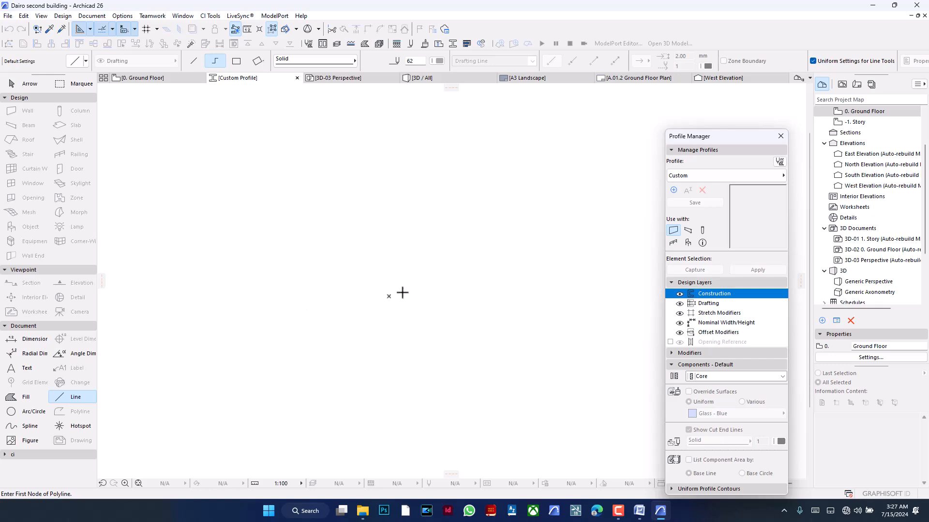
pyautogui.click(389, 296)
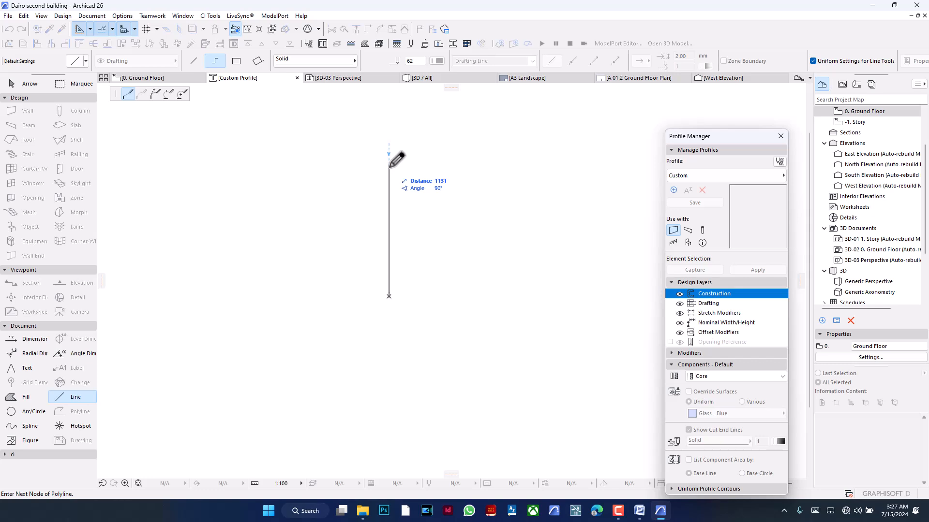
pyautogui.write('1500')
pyautogui.press('Return')
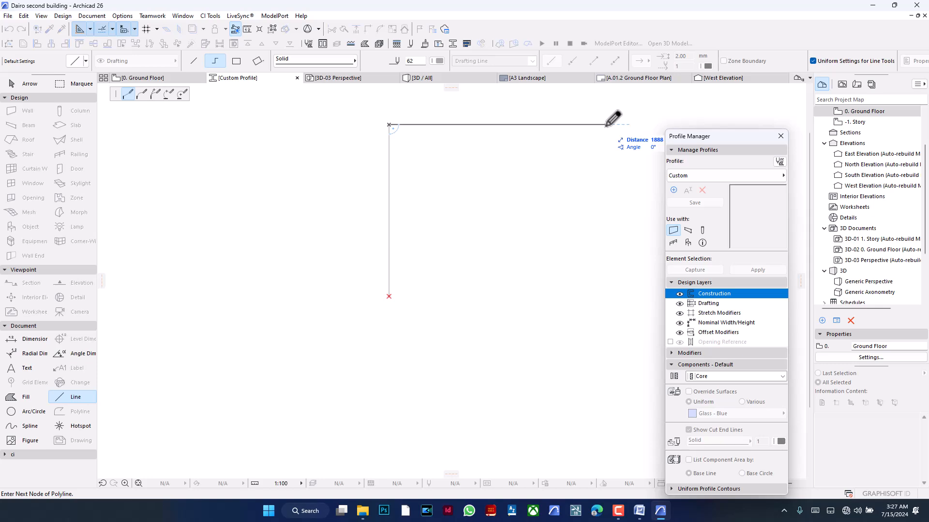
pyautogui.write('1500')
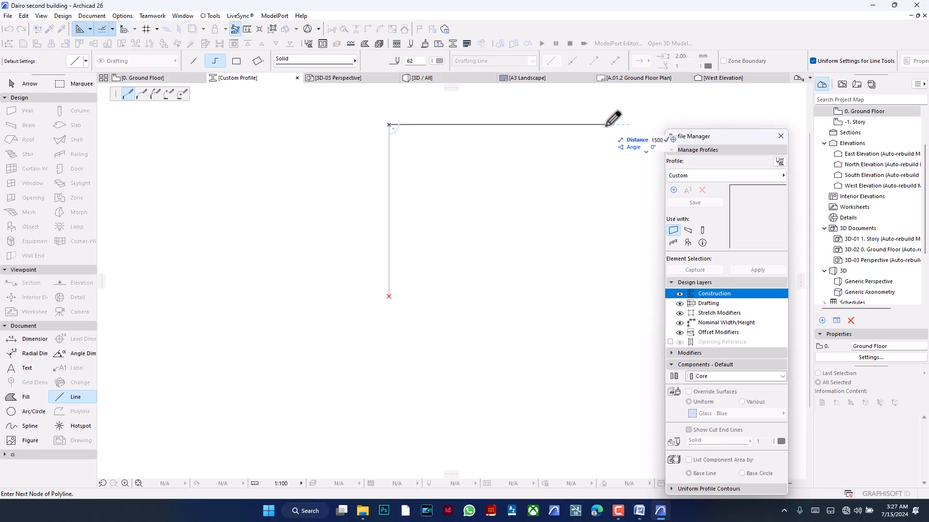
pyautogui.press('Return')
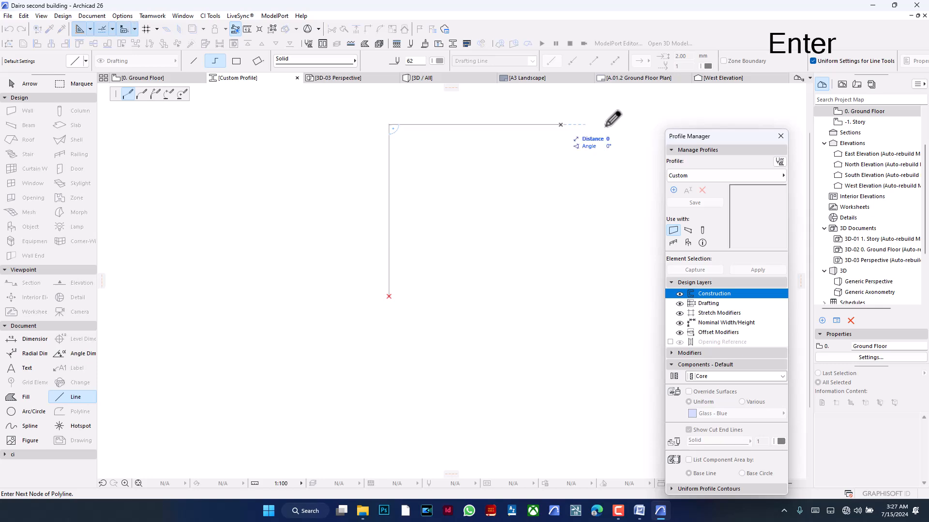
pyautogui.click(560, 296)
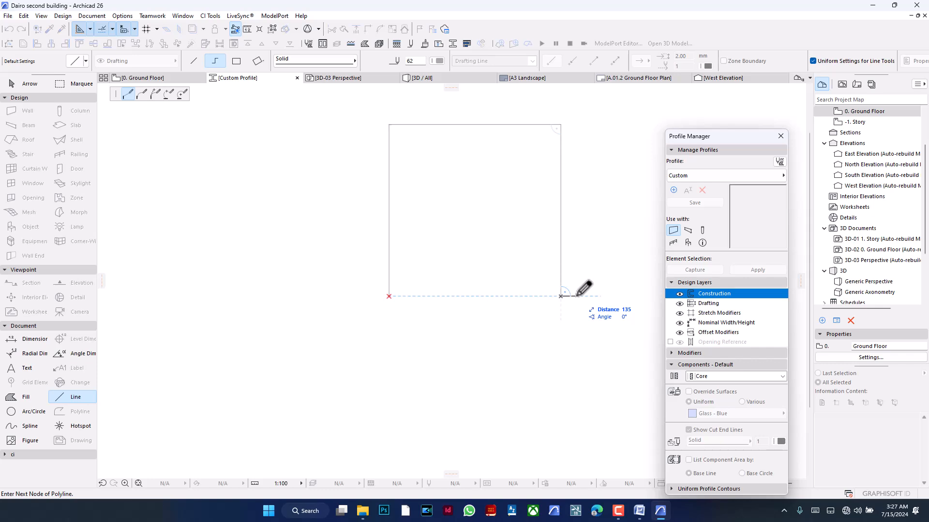
# - Continue the polyline 100 outward, 1600 up, 1700 back across and down, closing it at the starting point
pyautogui.write('100')
pyautogui.press('Return')
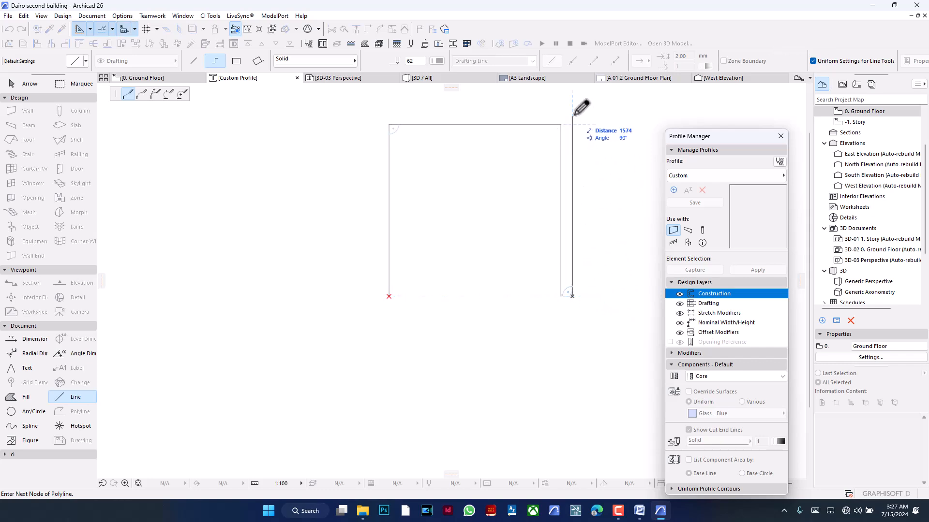
pyautogui.write('1')
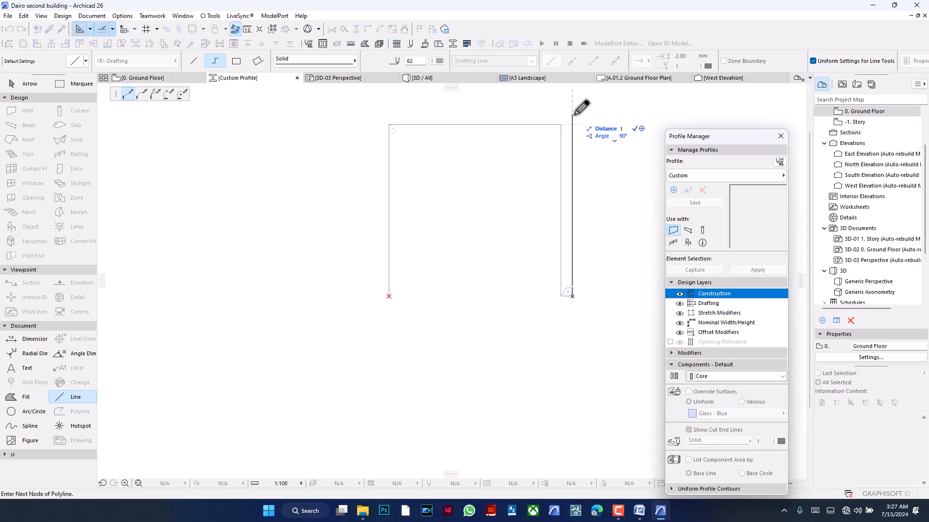
pyautogui.write('650')
pyautogui.press('Return')
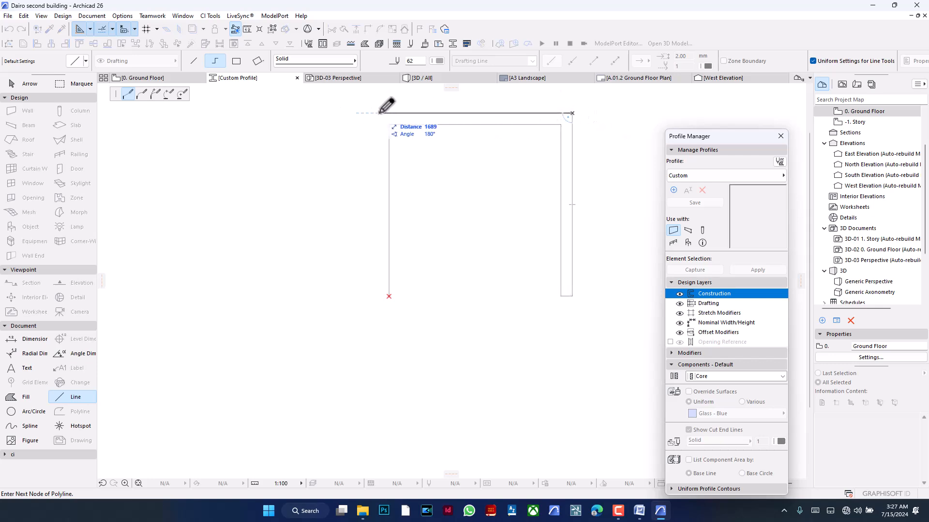
pyautogui.write('1700')
pyautogui.press('Return')
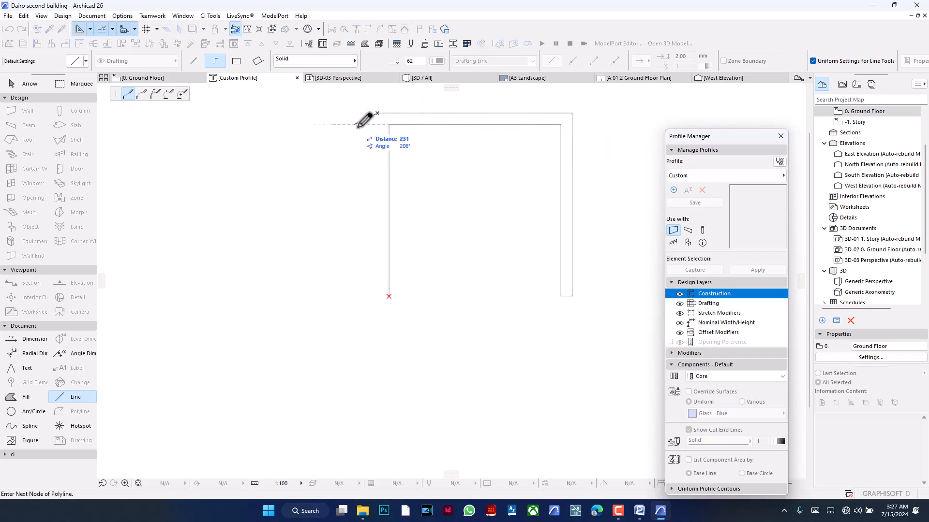
pyautogui.click(377, 296)
pyautogui.doubleClick(388, 296)
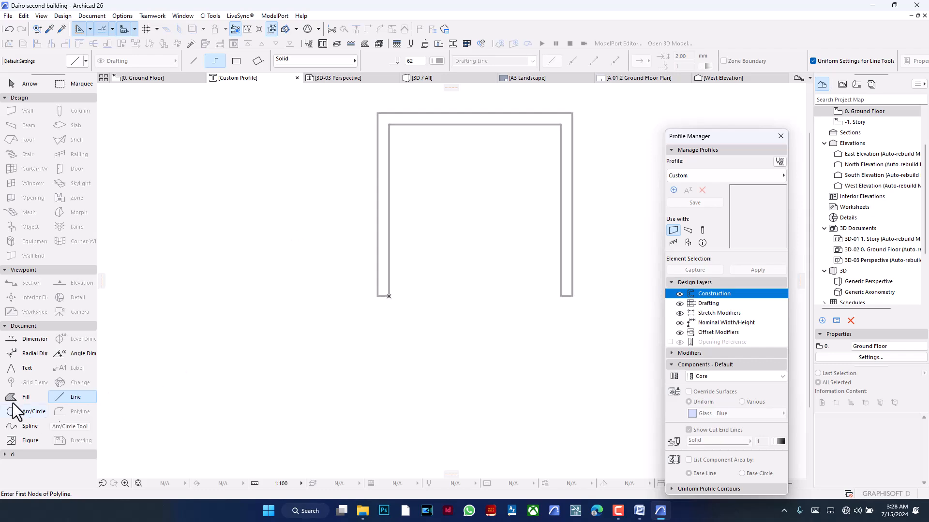
# - Fill the closed U-shaped outline of the profile using the Fill tool
pyautogui.moveTo(327, 175); pyautogui.dragTo(304, 212, button='middle')
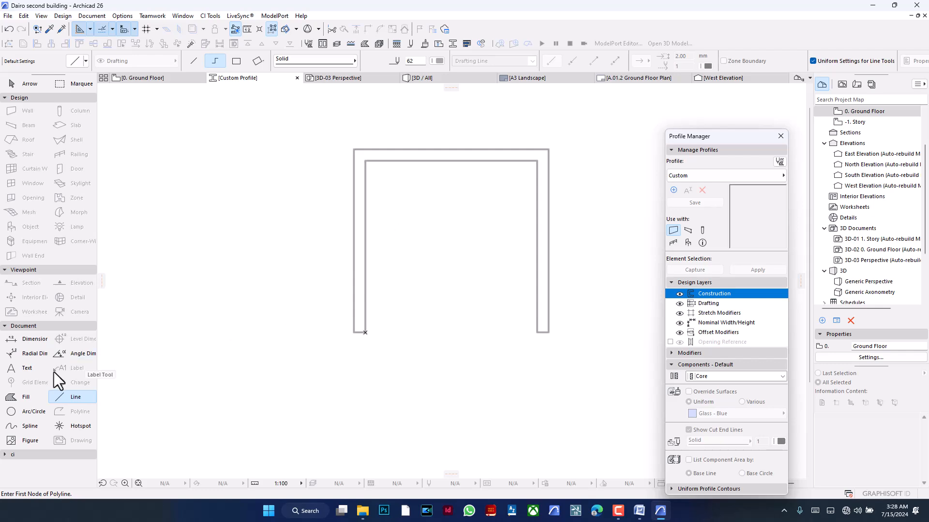
pyautogui.click(22, 397)
pyautogui.scroll(4, 380, 149)
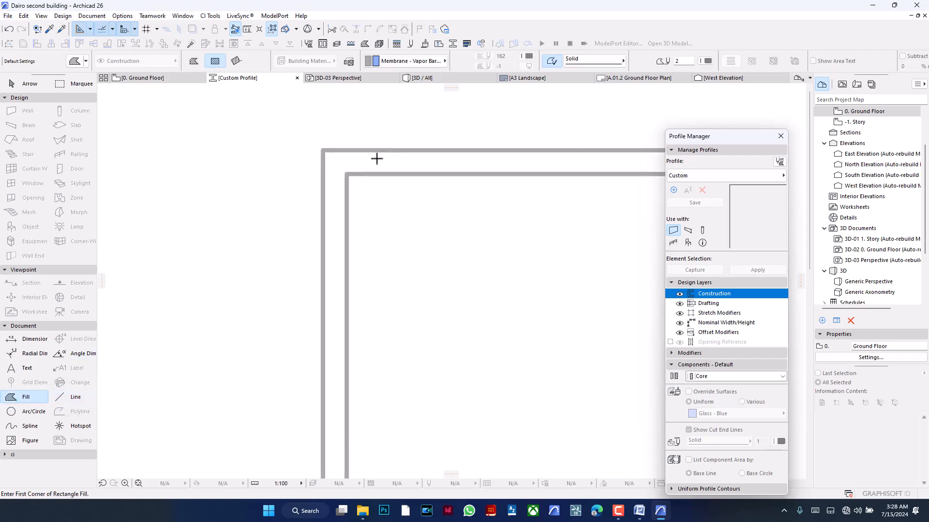
pyautogui.scroll(-3, 367, 199)
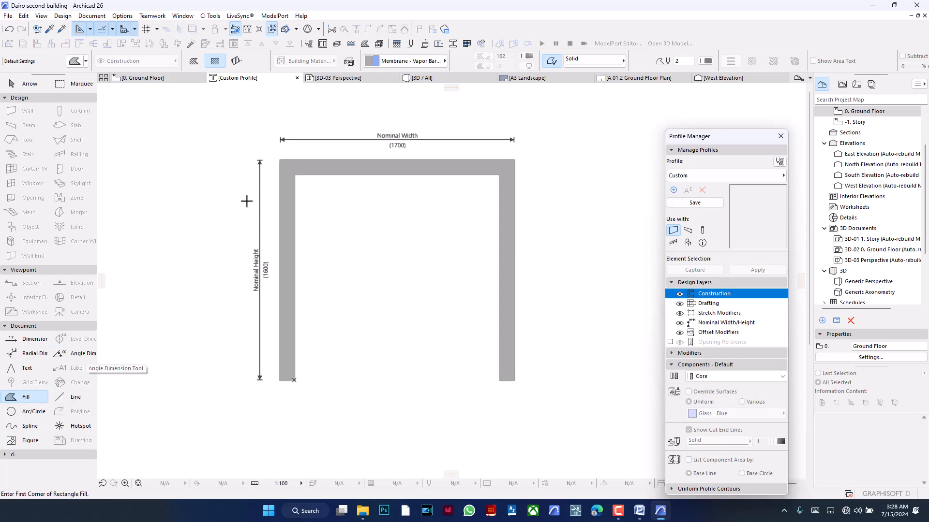
# - Set the building material of the profile's fill to Reinforced Concrete - Prefab
pyautogui.keyDown('shift'); pyautogui.click(394, 174); pyautogui.keyUp('shift')
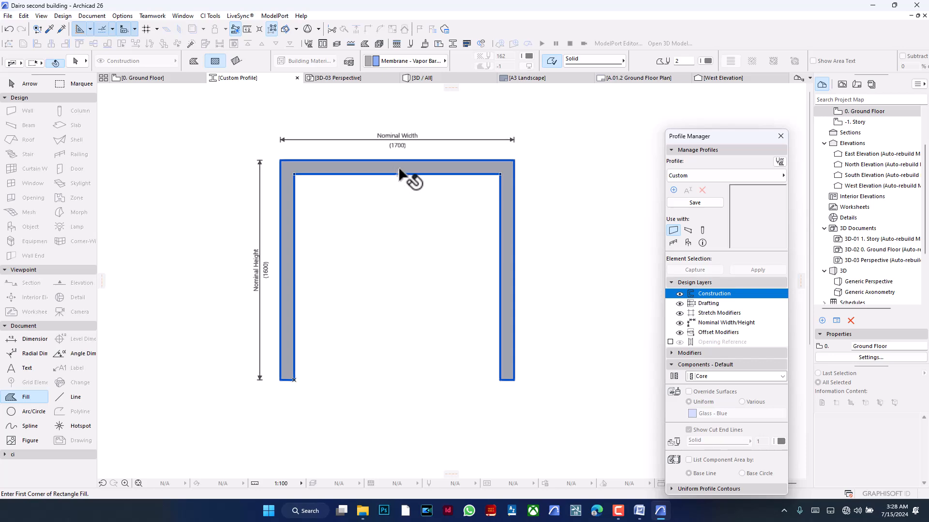
pyautogui.keyDown('shift'); pyautogui.click(395, 174); pyautogui.keyUp('shift')
pyautogui.click(413, 63)
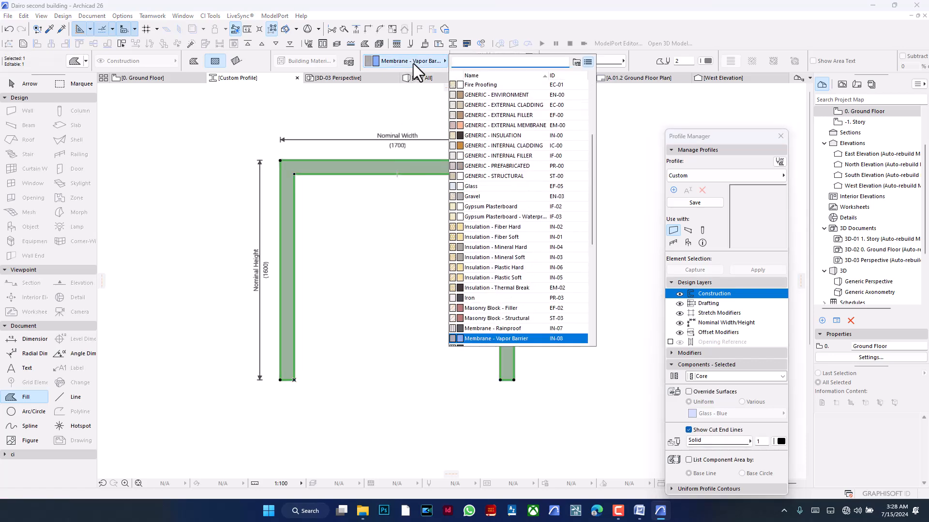
pyautogui.write('rei')
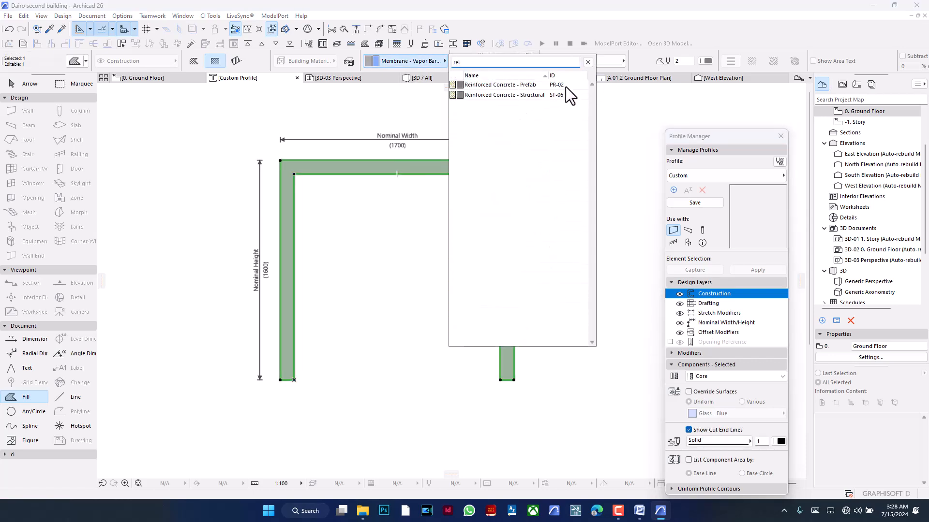
pyautogui.click(533, 86)
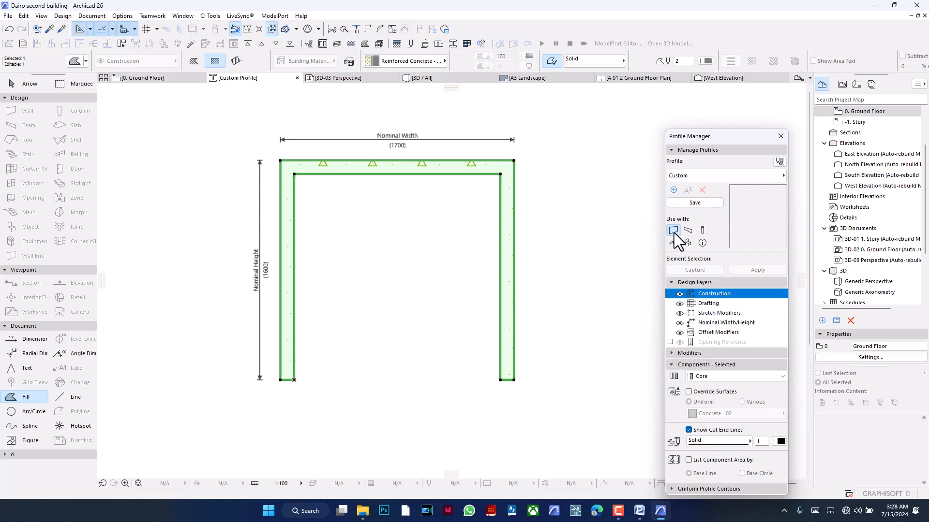
# - Save the profile under the name Tunnel
pyautogui.click(680, 203)
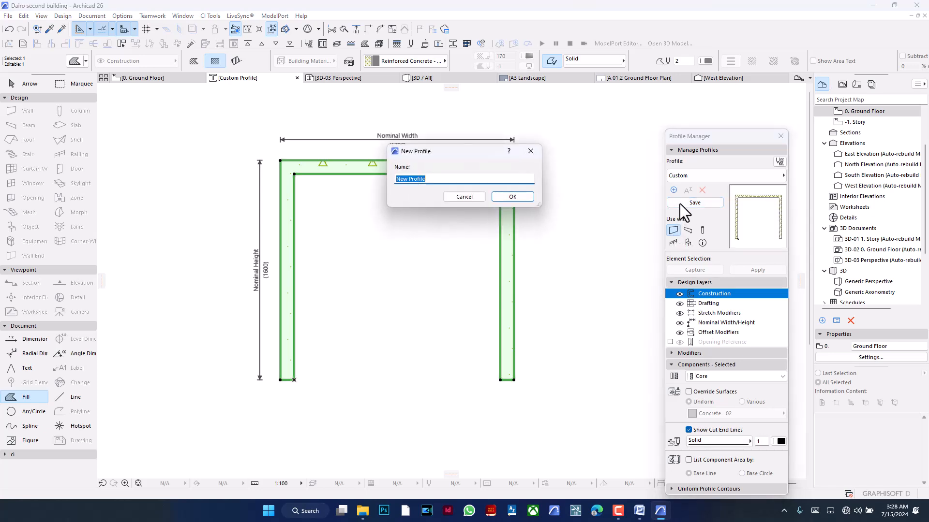
pyautogui.write('Tunnel')
pyautogui.click(513, 197)
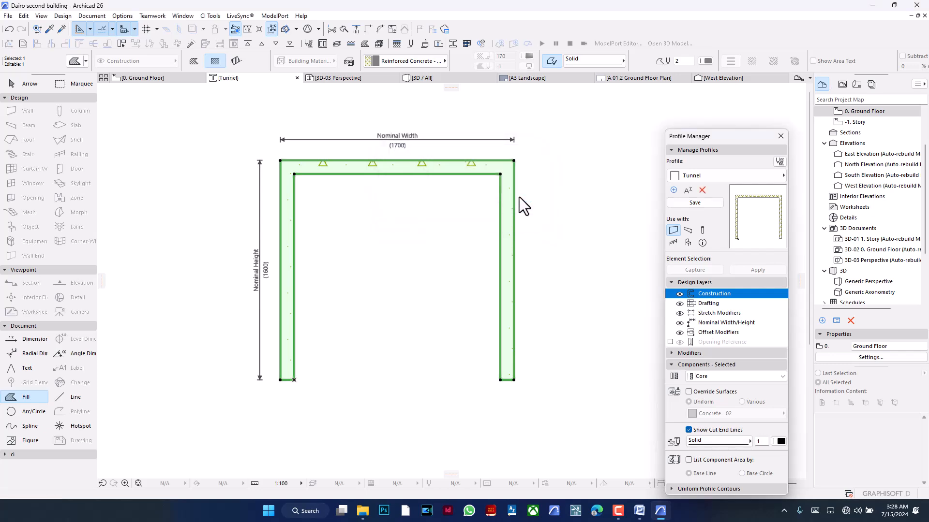
# - Draw a straight horizontal wall on the Ground Floor plan in the empty area to the right of the boundary wall
pyautogui.click(439, 81)
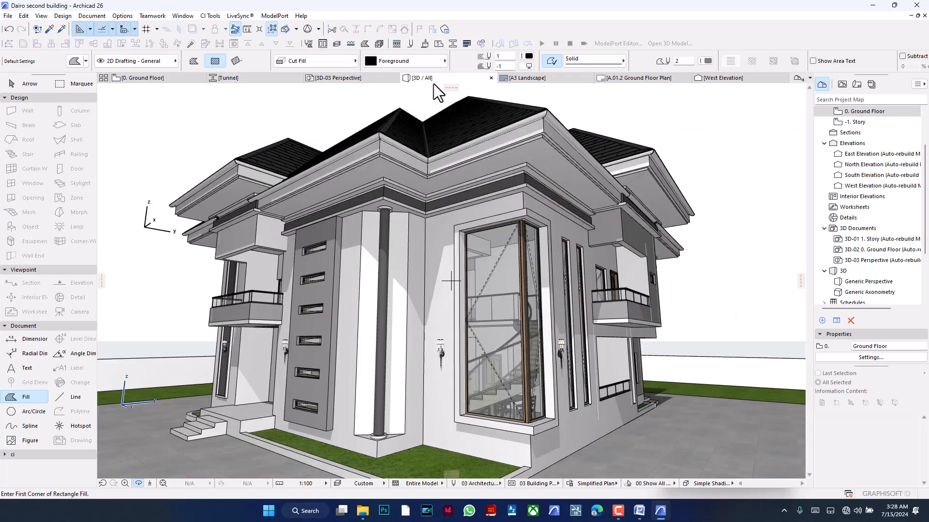
pyautogui.click(144, 77)
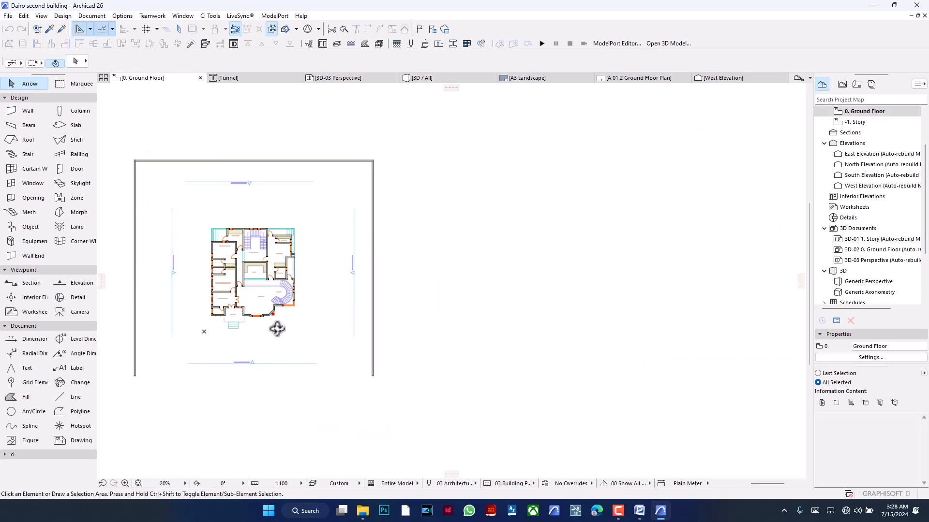
pyautogui.click(14, 112)
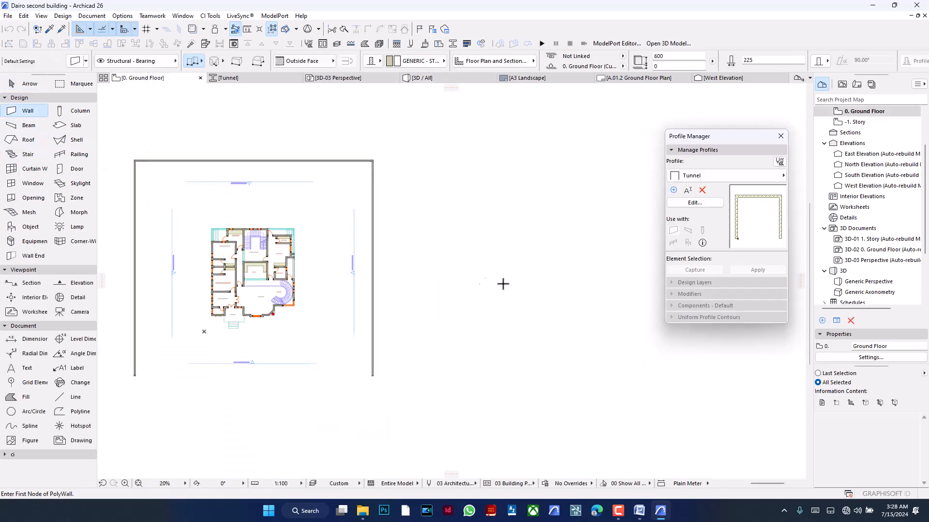
pyautogui.click(428, 279)
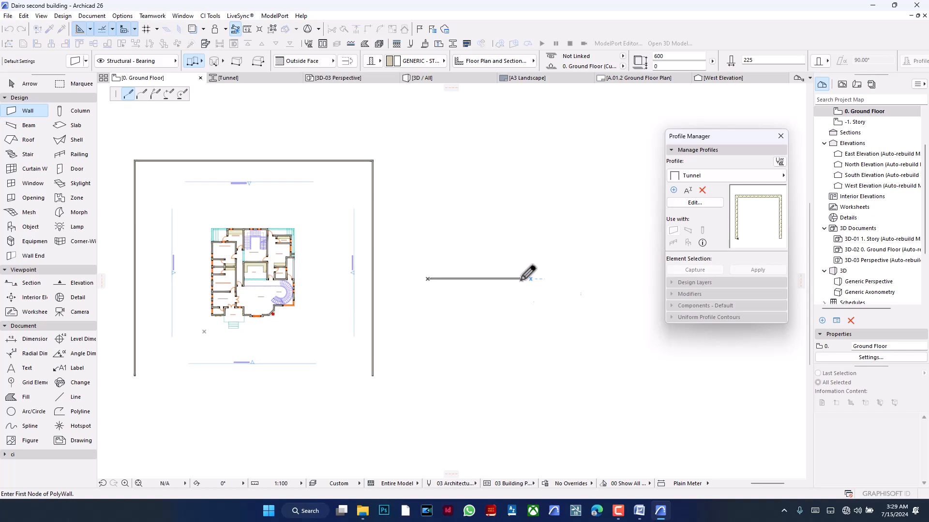
pyautogui.scroll(5, 506, 283)
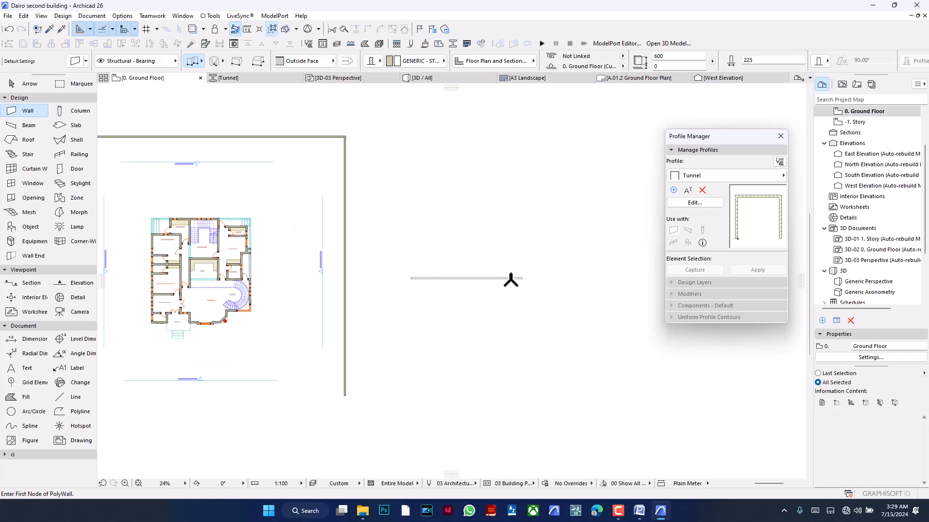
# - Change the new wall's structure to a complex profile and assign the Tunnel profile to it
pyautogui.keyDown('shift'); pyautogui.click(469, 278); pyautogui.keyUp('shift')
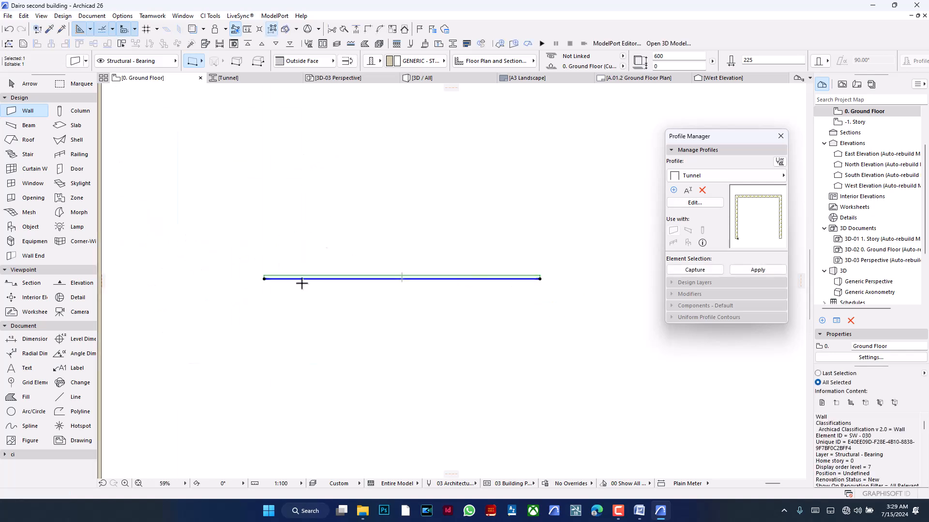
pyautogui.click(374, 65)
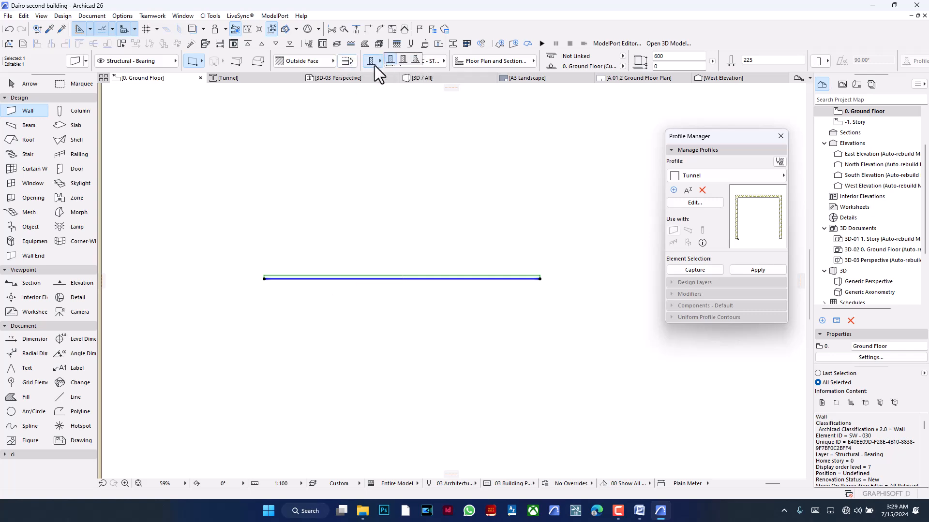
pyautogui.click(416, 62)
pyautogui.click(417, 62)
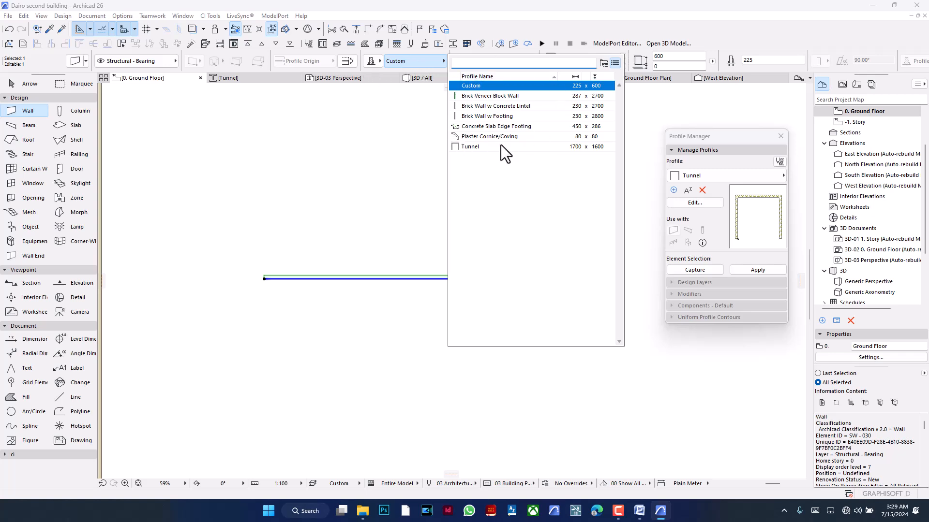
pyautogui.click(478, 149)
# - Check the Tunnel-profile wall in plan and switch to the 3D view of the model
pyautogui.scroll(4, 313, 290)
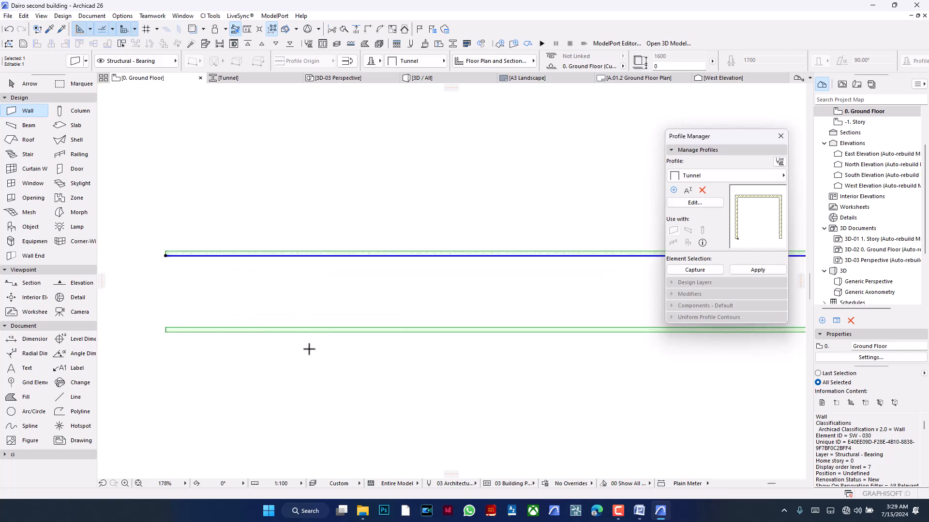
pyautogui.scroll(-4, 299, 298)
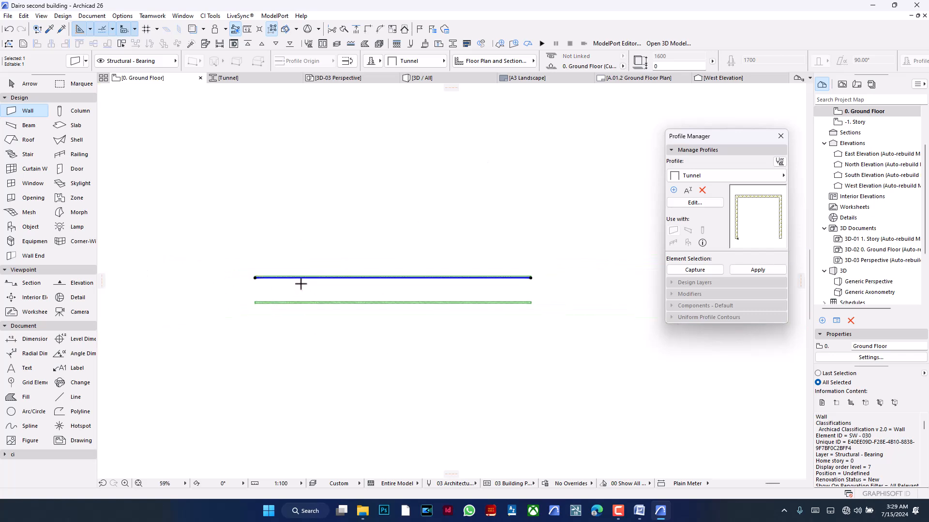
pyautogui.click(430, 78)
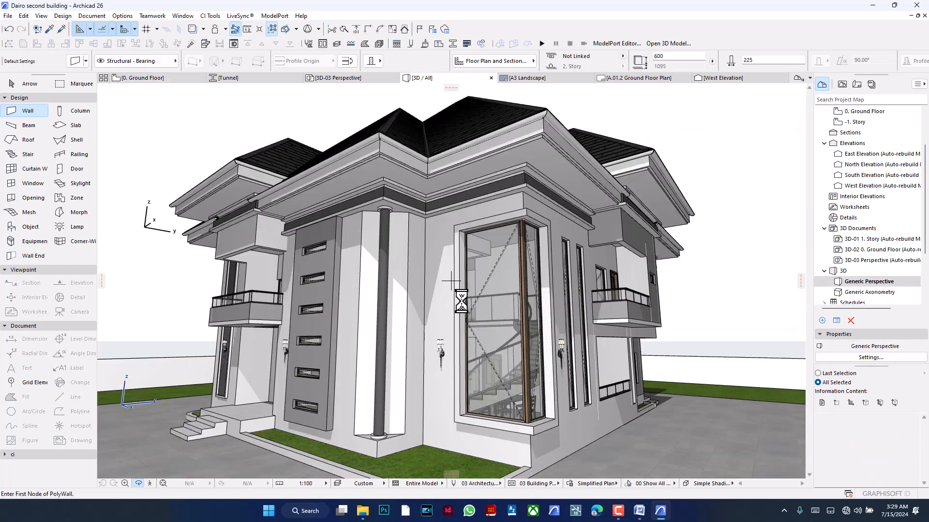
# - Inspect the Tunnel-profile wall in 3D, looking into its hollow open end and along its outer sides
pyautogui.scroll(-10, 216, 304)
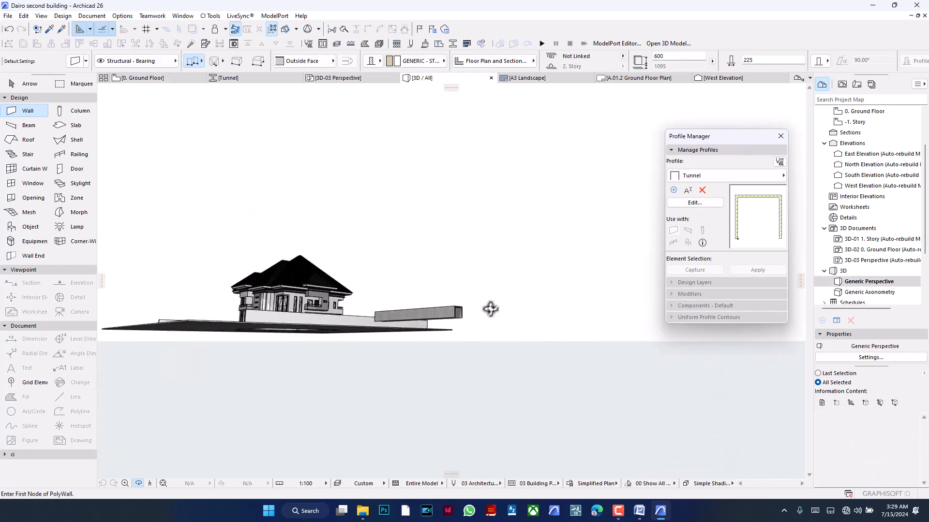
pyautogui.scroll(5, 346, 315)
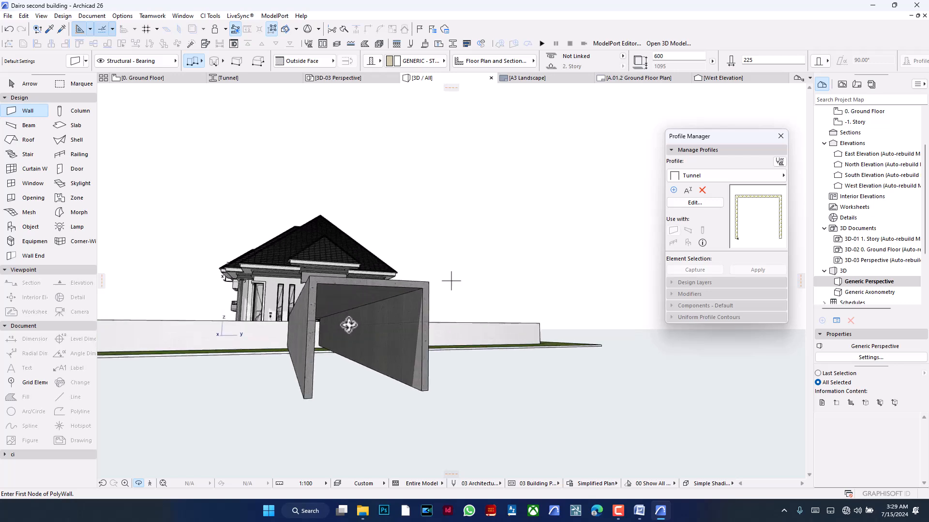
pyautogui.click(619, 513)
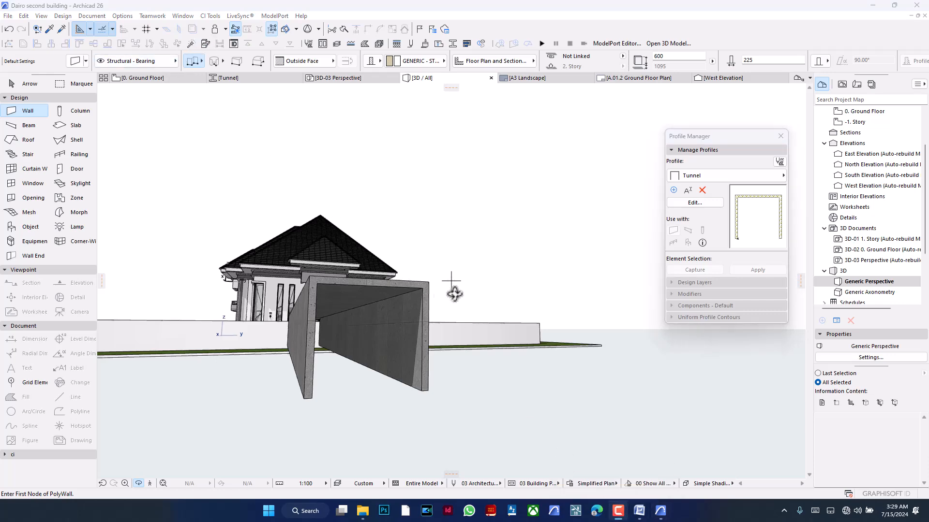
pyautogui.keyDown('shift'); pyautogui.moveTo(452, 278); pyautogui.dragTo(410, 256, button='middle'); pyautogui.keyUp('shift')
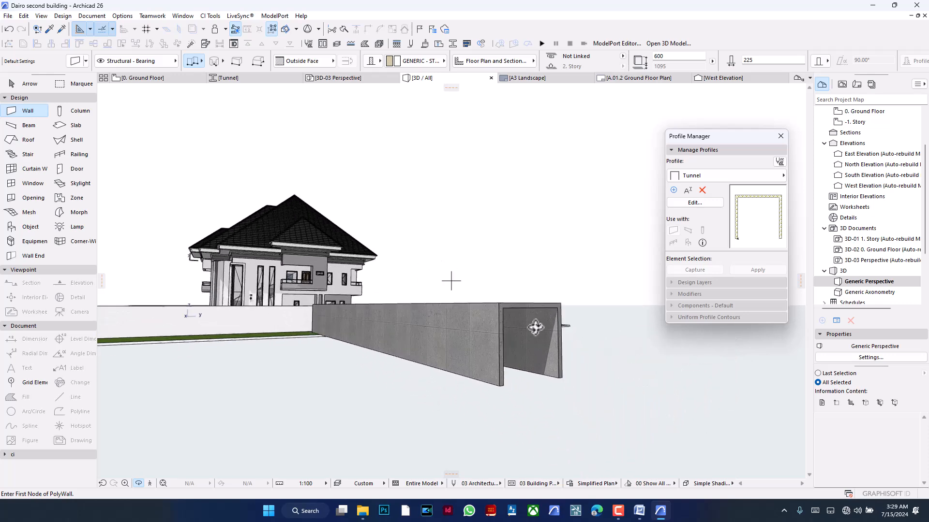
pyautogui.keyDown('shift'); pyautogui.moveTo(531, 327); pyautogui.dragTo(445, 328, button='middle'); pyautogui.keyUp('shift')
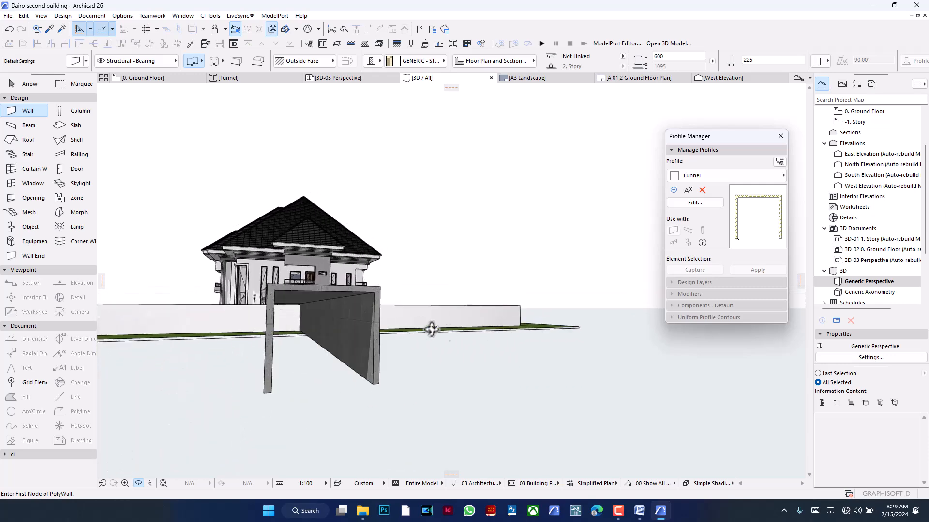
pyautogui.keyDown('shift'); pyautogui.moveTo(276, 315); pyautogui.dragTo(414, 349, button='middle'); pyautogui.keyUp('shift')
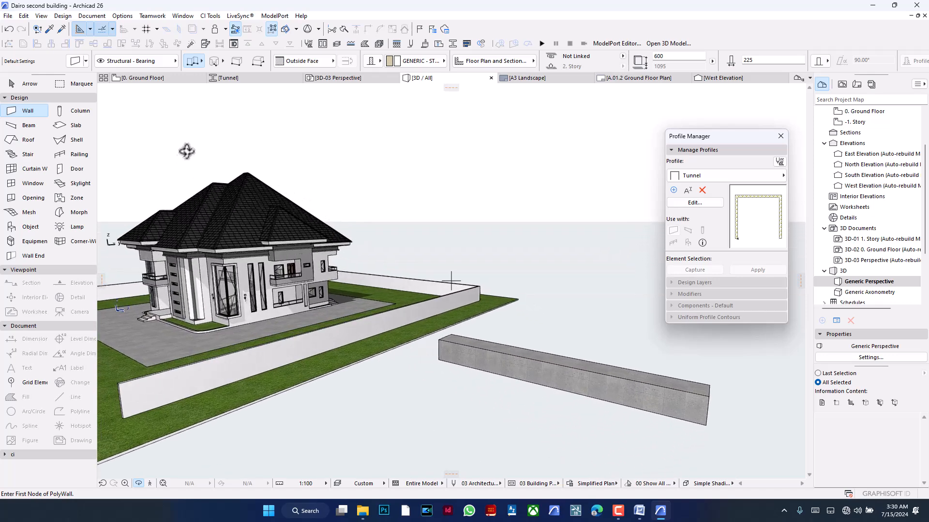
# - Reshape the straight Tunnel wall on the Ground Floor plan into a zigzag chain of five connected segments
pyautogui.click(166, 80)
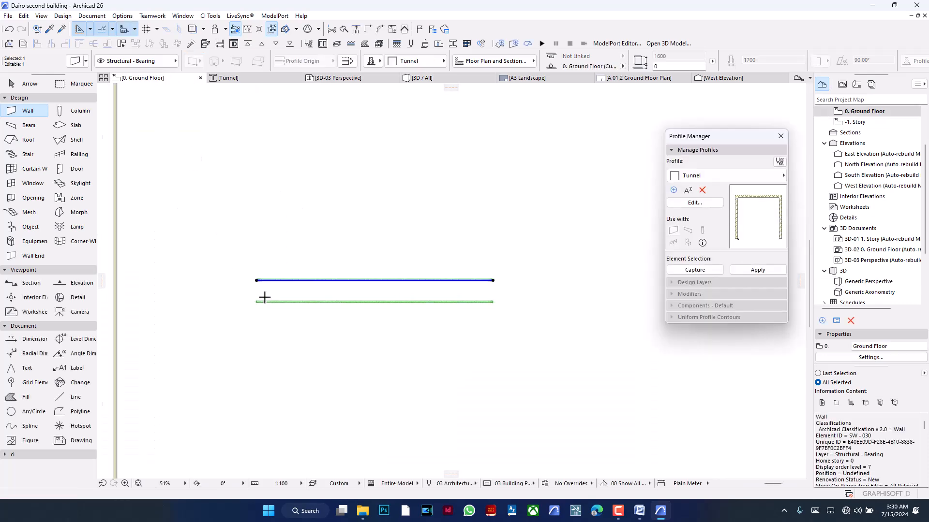
pyautogui.click(287, 290)
pyautogui.click(260, 336)
pyautogui.click(302, 318)
pyautogui.click(302, 275)
pyautogui.click(282, 304)
pyautogui.click(311, 339)
pyautogui.click(338, 283)
pyautogui.click(362, 262)
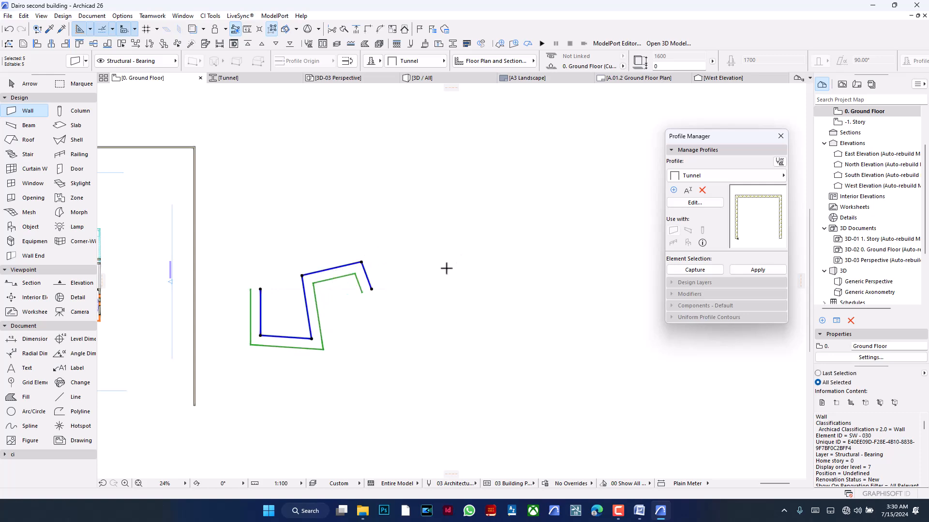
pyautogui.press('Escape')
# - Examine the zigzag Tunnel wall and its corner joints in 3D
pyautogui.click(428, 78)
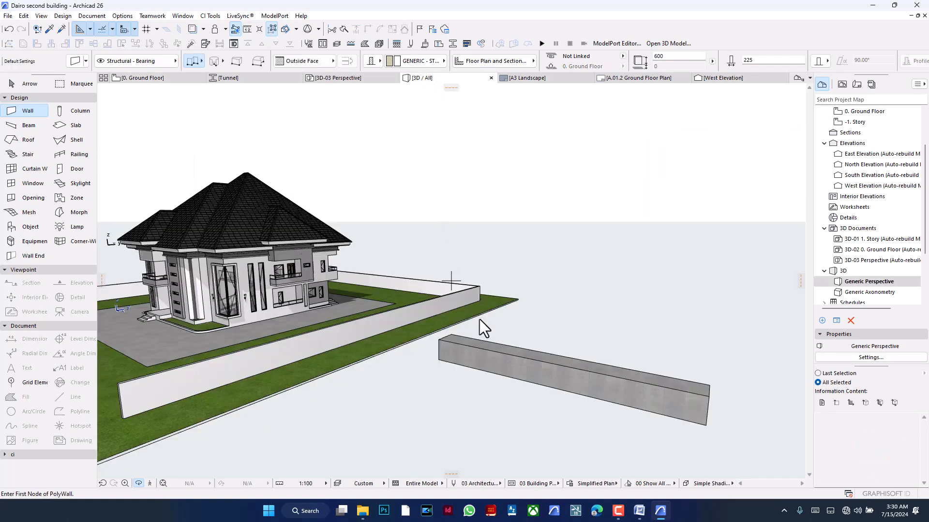
pyautogui.moveTo(538, 354); pyautogui.dragTo(434, 310, button='middle')
pyautogui.keyDown('shift'); pyautogui.moveTo(621, 390); pyautogui.dragTo(566, 388, button='middle'); pyautogui.keyUp('shift')
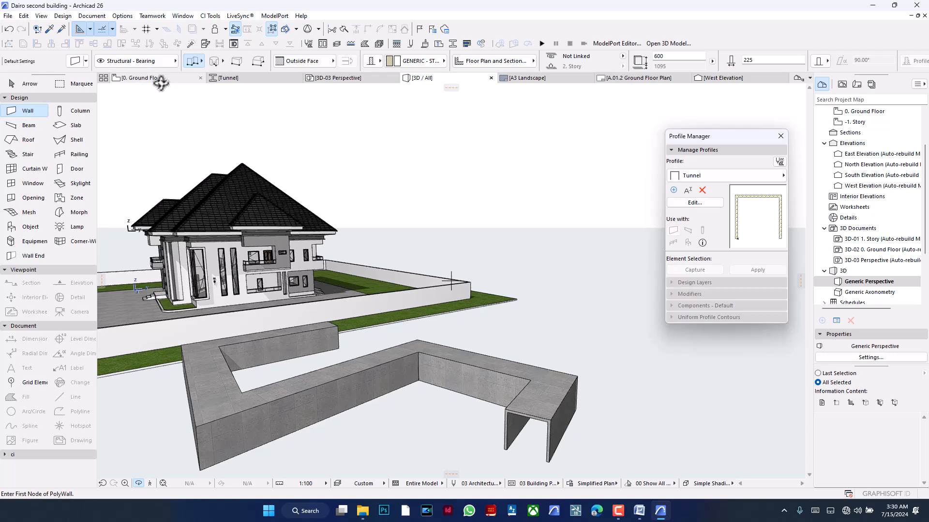
# - On the Ground Floor plan, curve the three middle segments of the Tunnel wall into arcs so it follows an S-shaped path
pyautogui.click(160, 80)
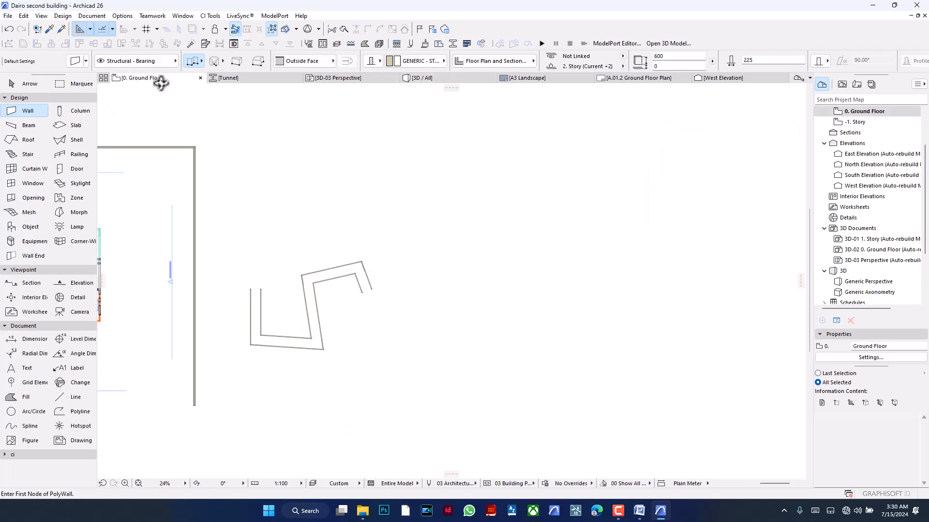
pyautogui.click(316, 272)
pyautogui.hotkey('alt', 'g')
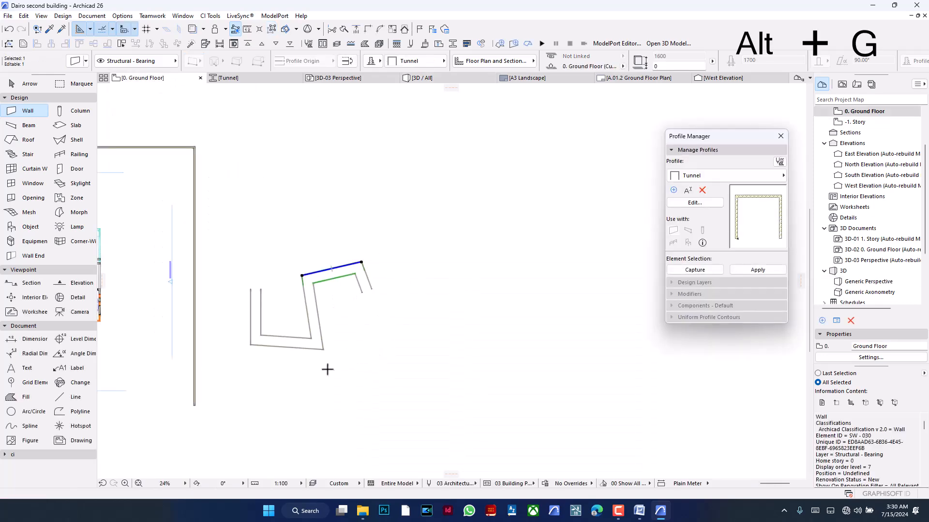
pyautogui.press('Escape')
pyautogui.keyDown('shift'); pyautogui.moveTo(238, 373); pyautogui.dragTo(381, 255); pyautogui.keyUp('shift')
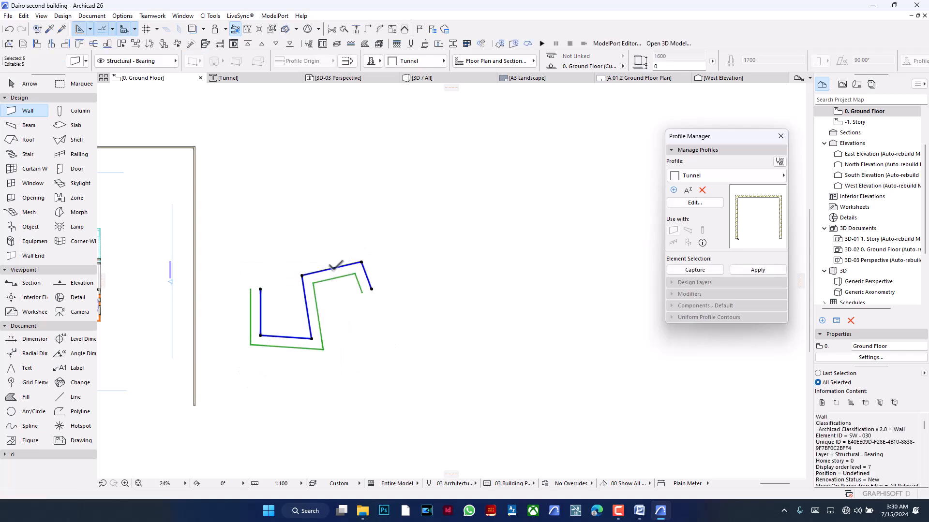
pyautogui.click(341, 267)
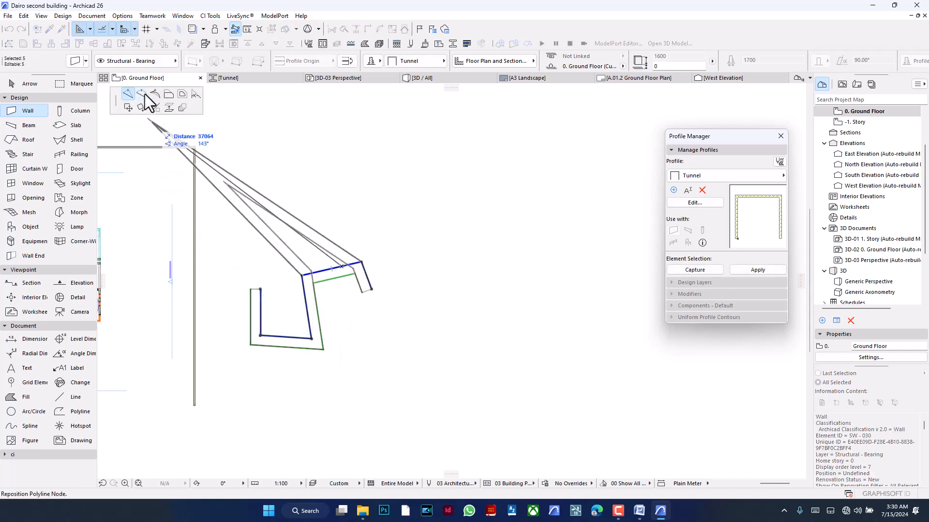
pyautogui.click(335, 250)
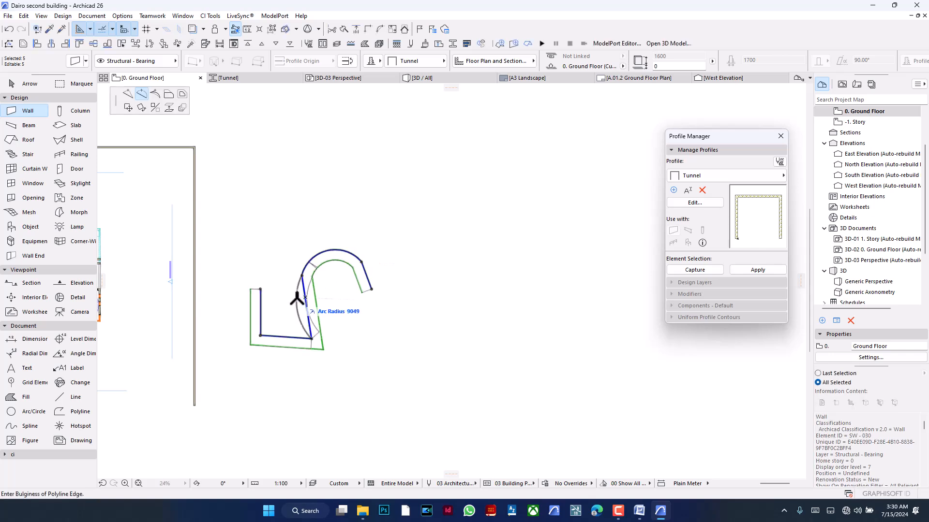
pyautogui.click(304, 299)
pyautogui.click(294, 345)
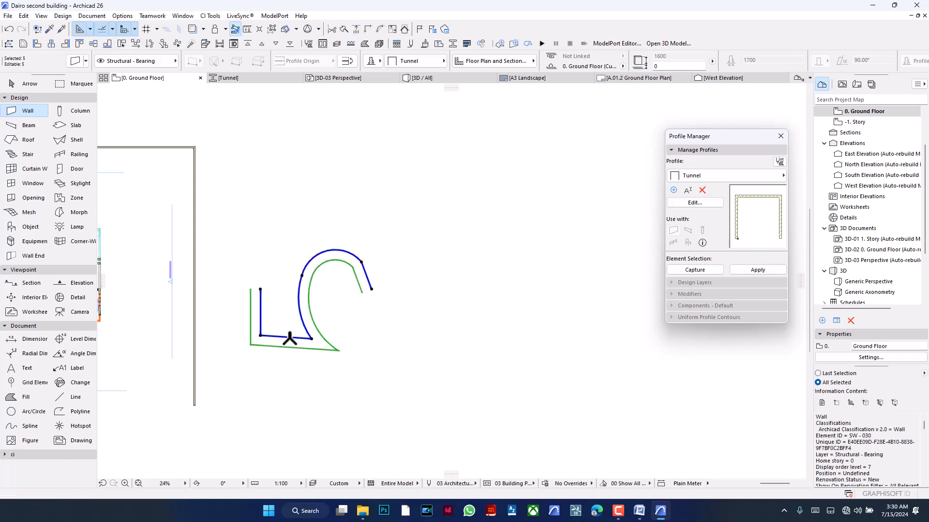
pyautogui.click(288, 339)
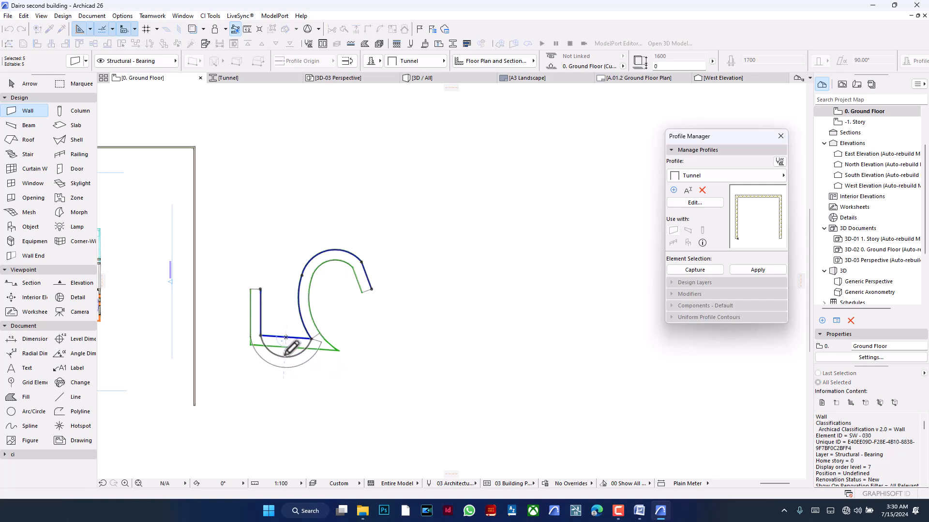
pyautogui.click(365, 317)
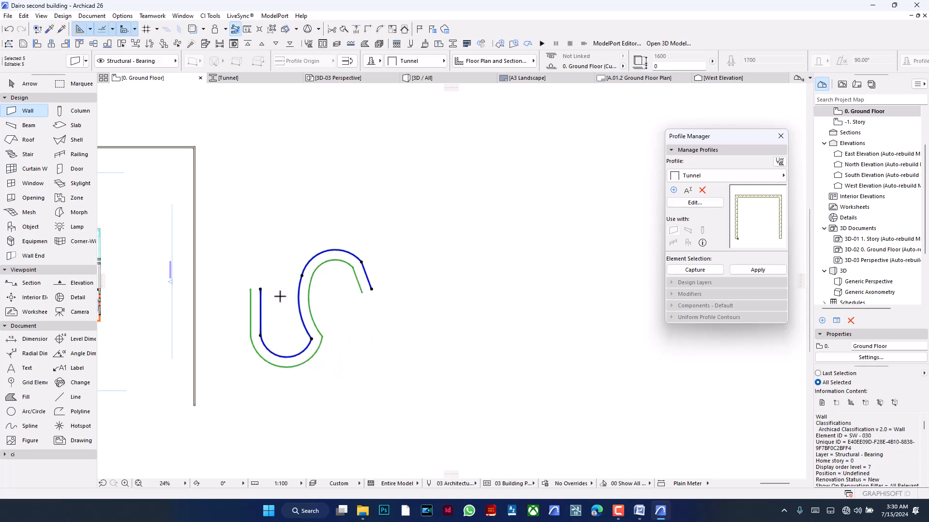
pyautogui.press('Escape')
# - Examine the curved S-shaped Tunnel wall in 3D beside the house's boundary wall
pyautogui.click(446, 80)
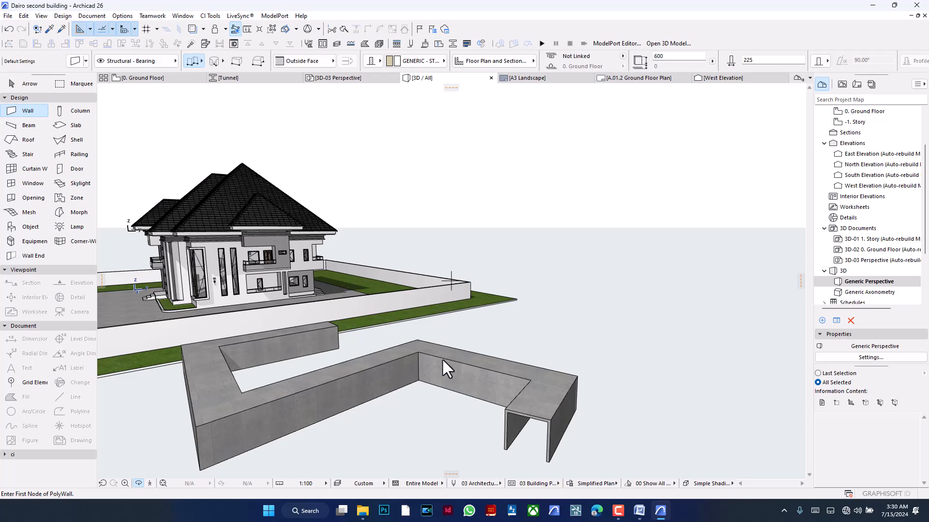
pyautogui.scroll(-2, 471, 327)
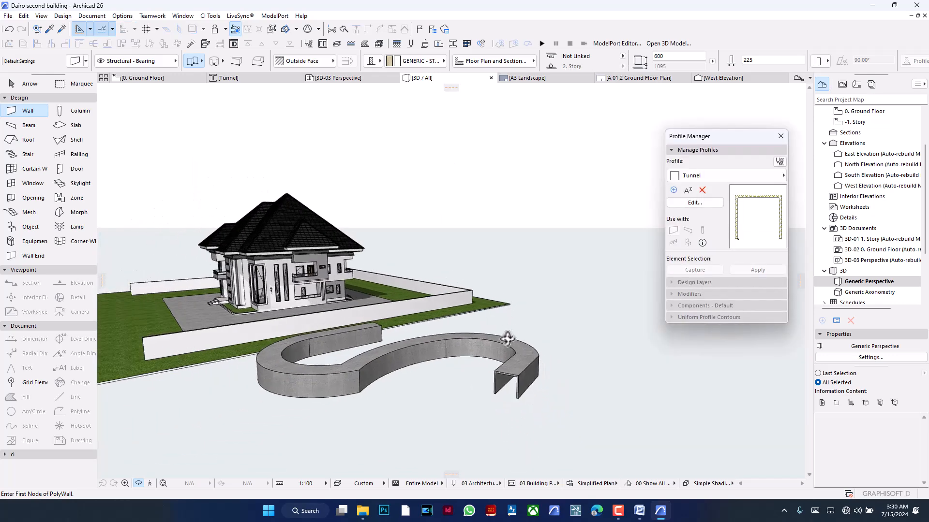
pyautogui.scroll(-1, 508, 336)
pyautogui.moveTo(436, 371); pyautogui.dragTo(536, 421)
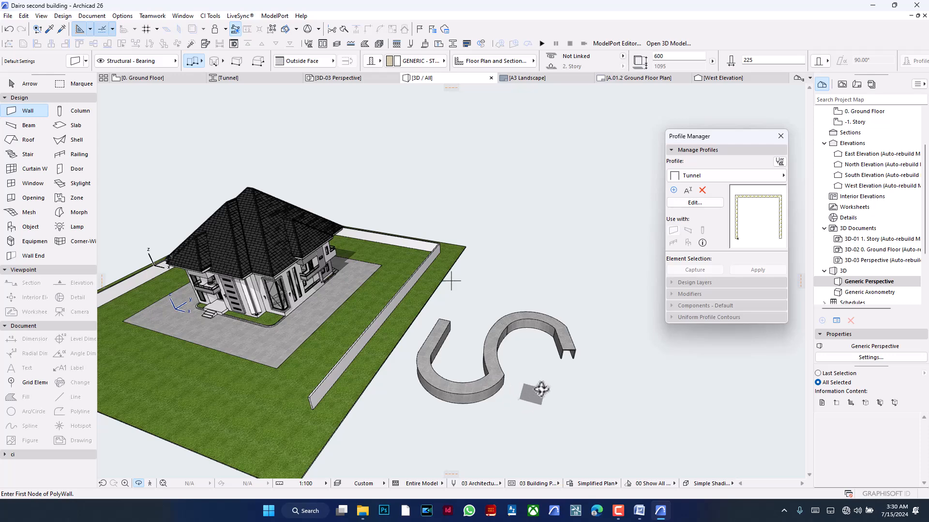
pyautogui.scroll(-2, 540, 390)
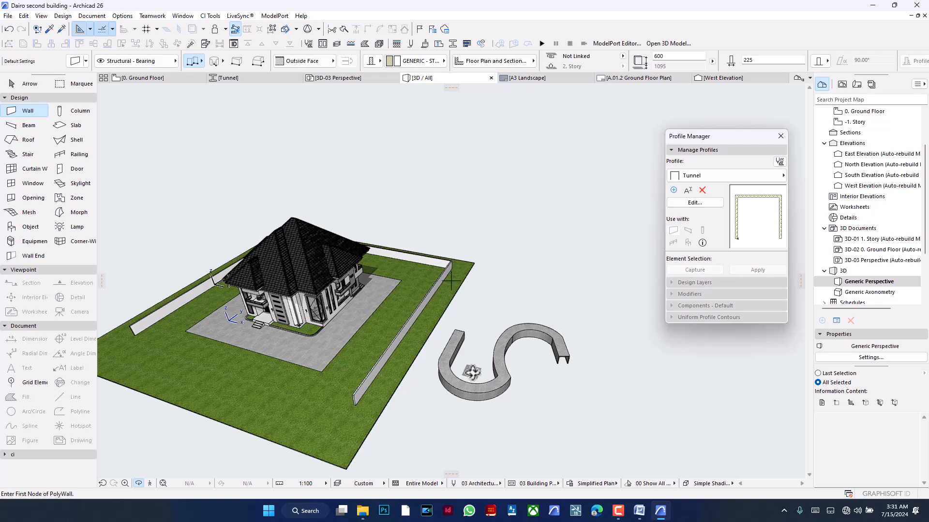
# - Open the -1. Story plan from the Ground Floor and check the outlines of the ground surface around the house
pyautogui.click(150, 79)
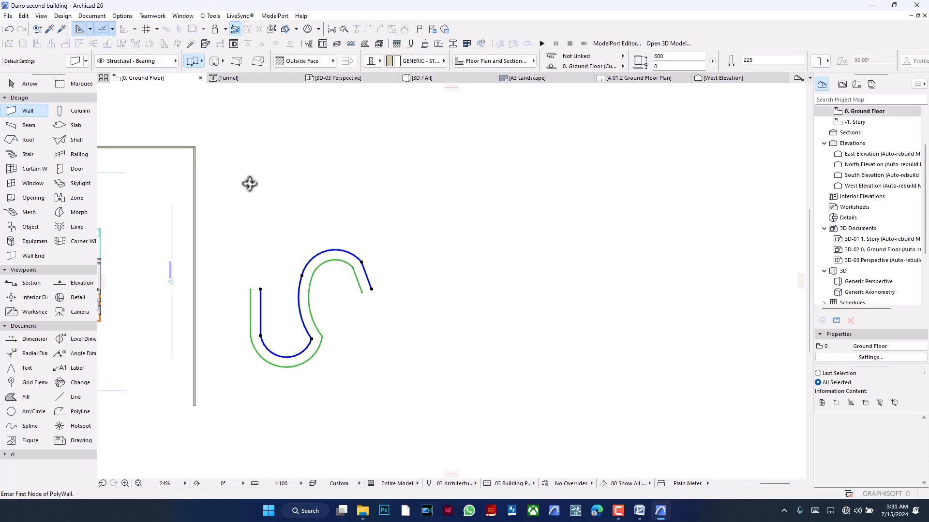
pyautogui.scroll(-4, 593, 258)
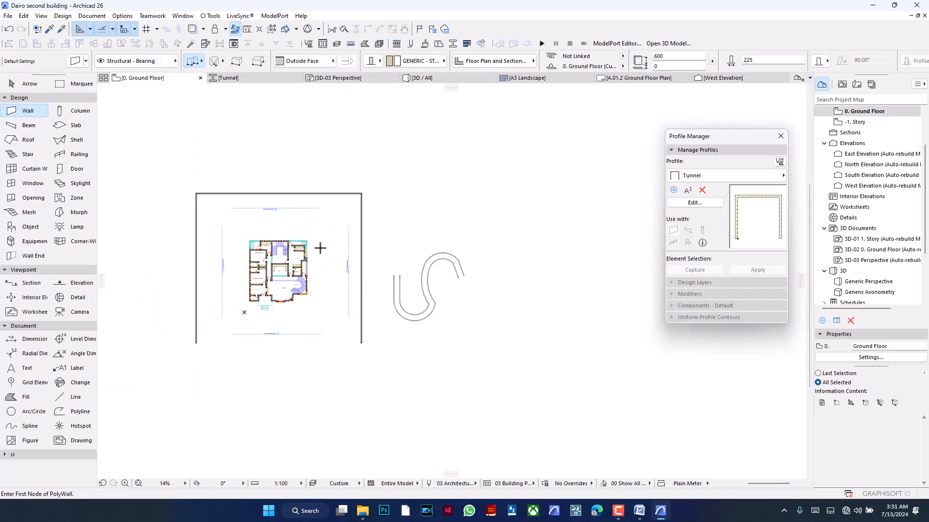
pyautogui.scroll(2, 300, 237)
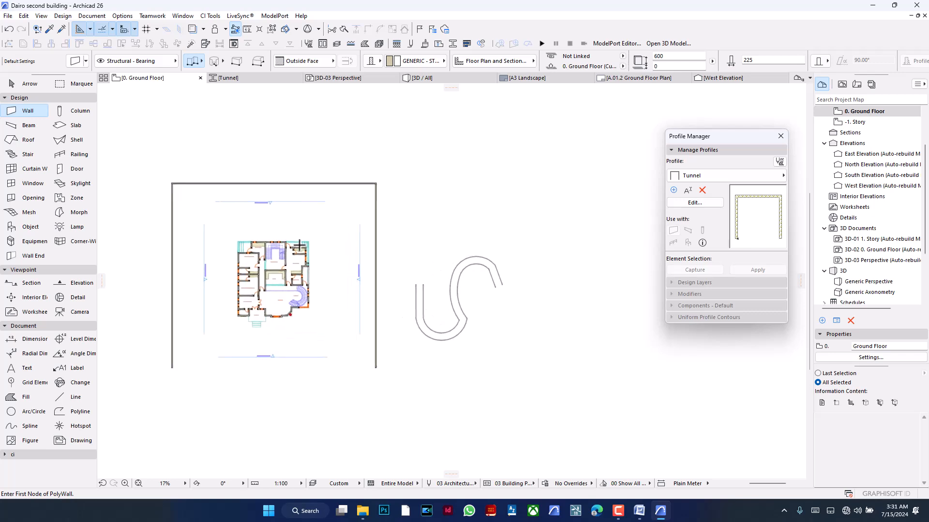
pyautogui.doubleClick(865, 124)
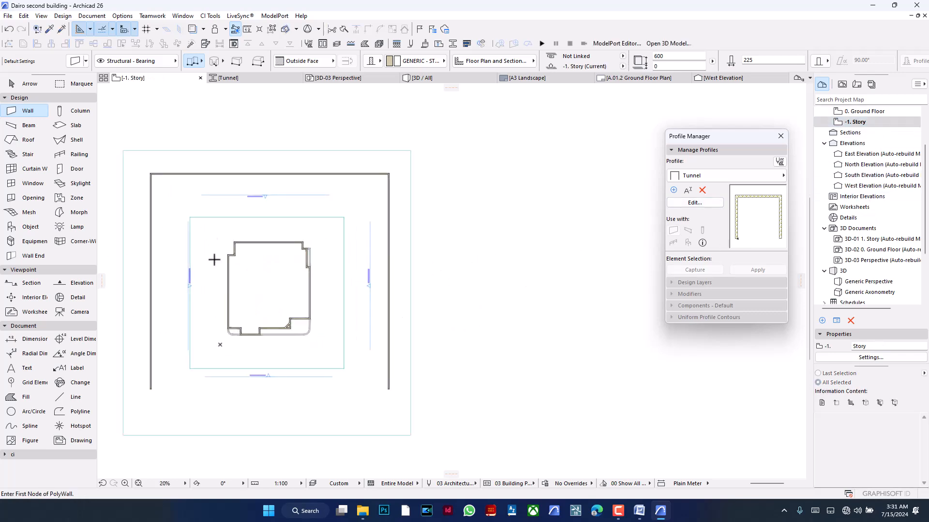
pyautogui.press('shift')
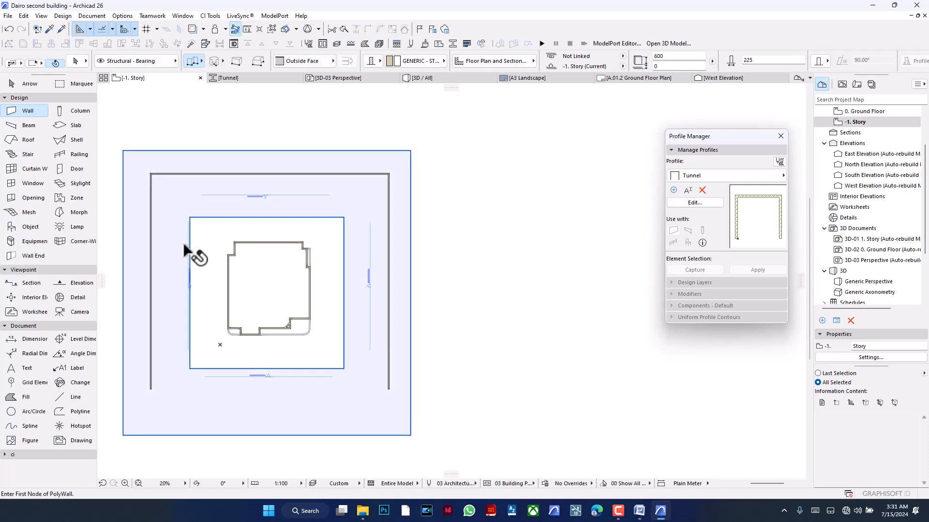
# - Compare the lawn and paving around the house in 3D with their outlines on the -1. Story plan
pyautogui.click(435, 77)
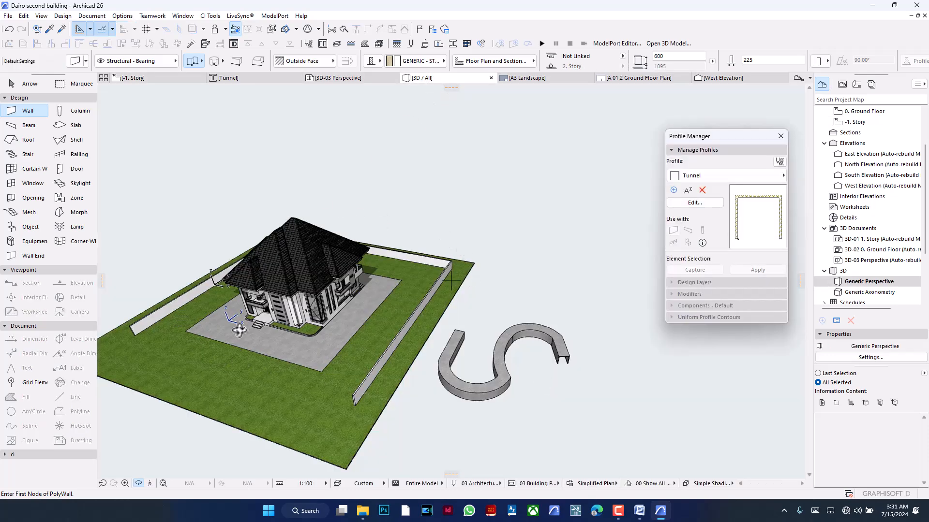
pyautogui.click(154, 78)
pyautogui.moveTo(290, 289); pyautogui.dragTo(398, 294, button='middle')
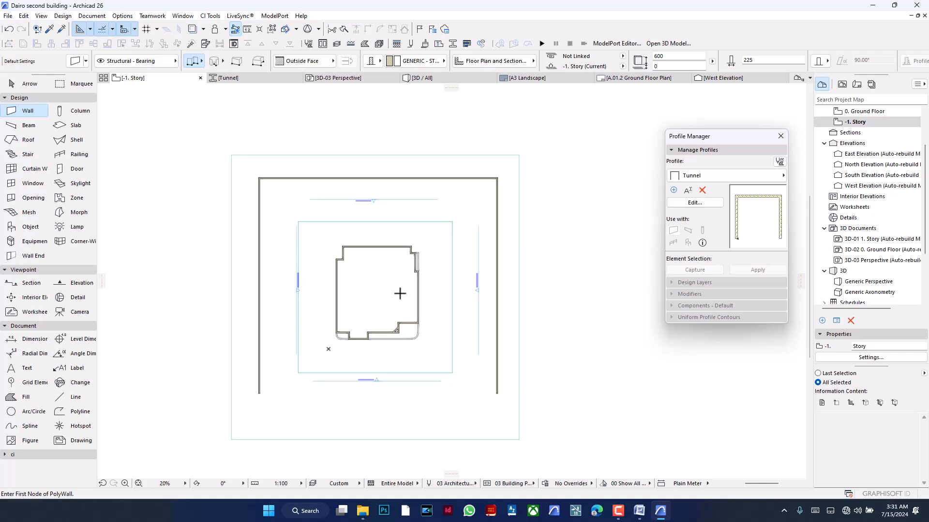
pyautogui.click(462, 80)
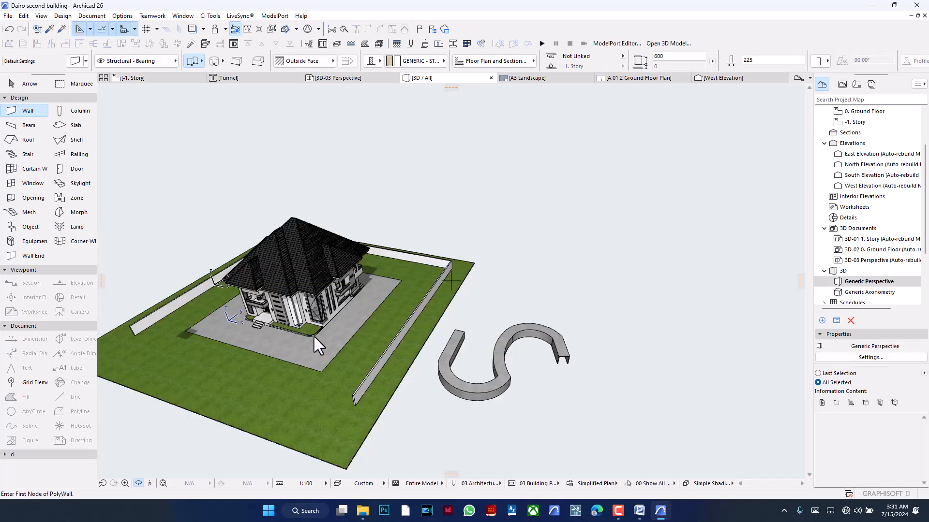
pyautogui.scroll(1, 222, 360)
pyautogui.scroll(2, 222, 360)
pyautogui.moveTo(222, 360); pyautogui.dragTo(300, 303, button='middle')
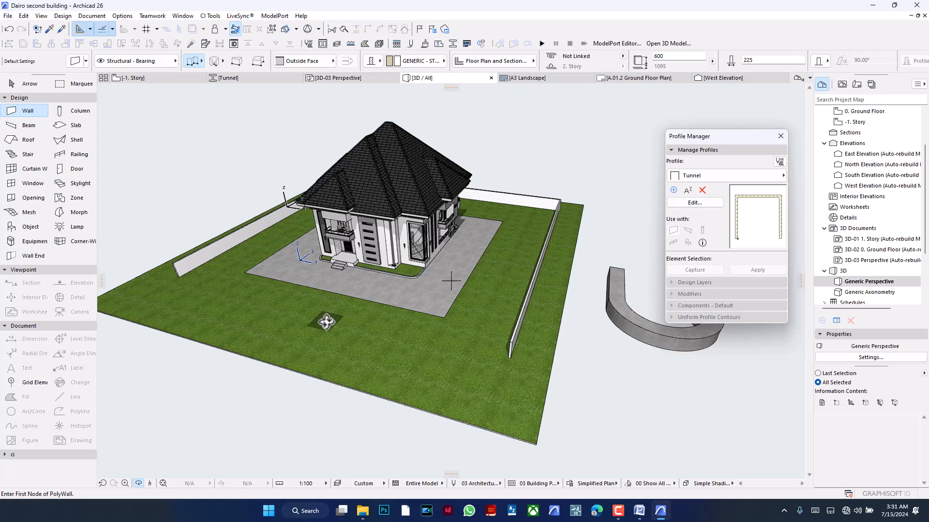
# - From the -1. Story plan, create a new blank profile named Kerb and delete its default square fill
pyautogui.click(145, 78)
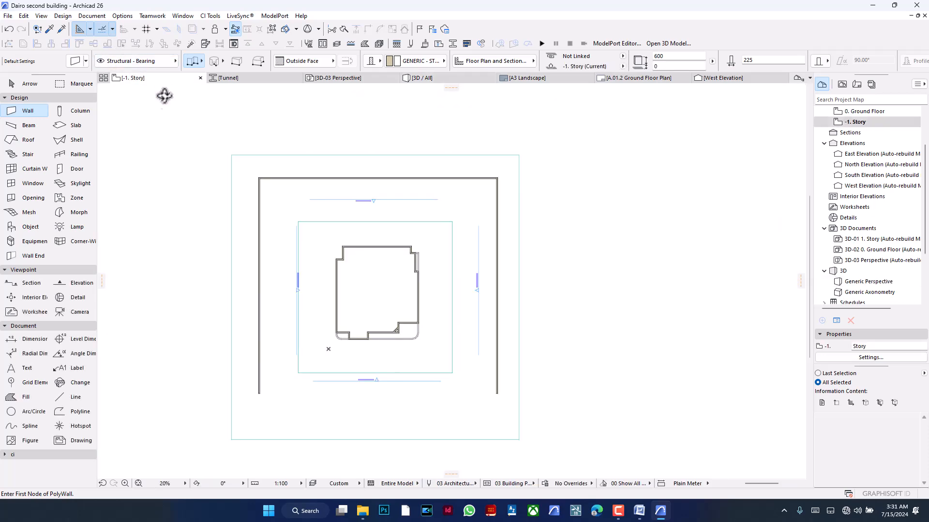
pyautogui.scroll(2, 434, 326)
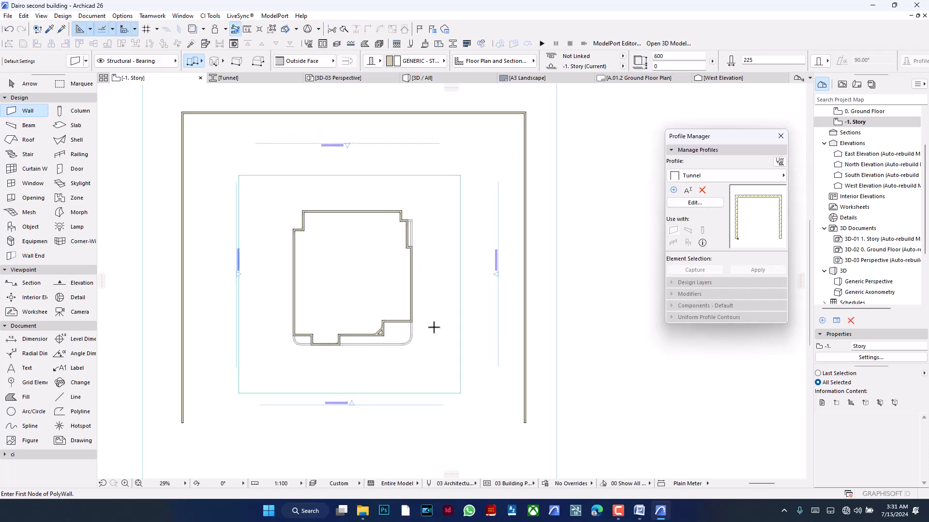
pyautogui.click(676, 189)
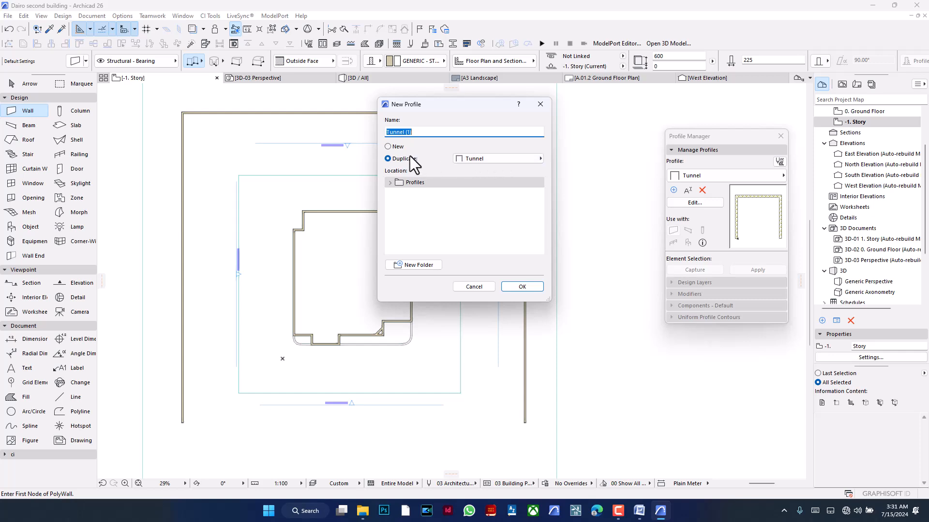
pyautogui.click(400, 146)
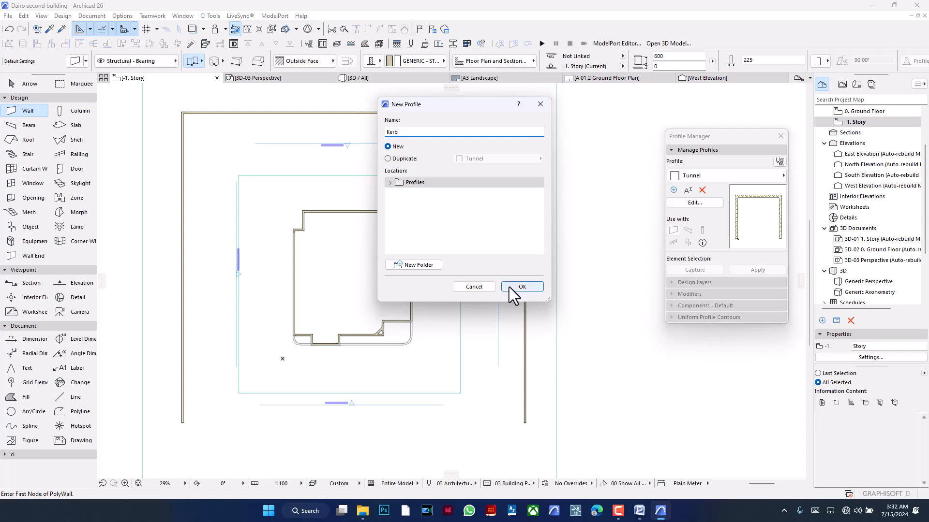
pyautogui.click(521, 286)
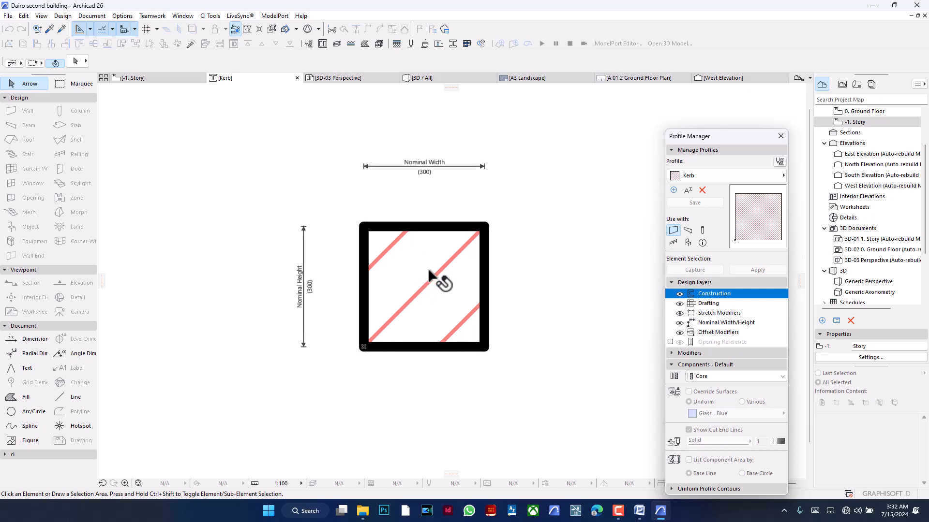
pyautogui.click(432, 281)
pyautogui.press('BackSpace')
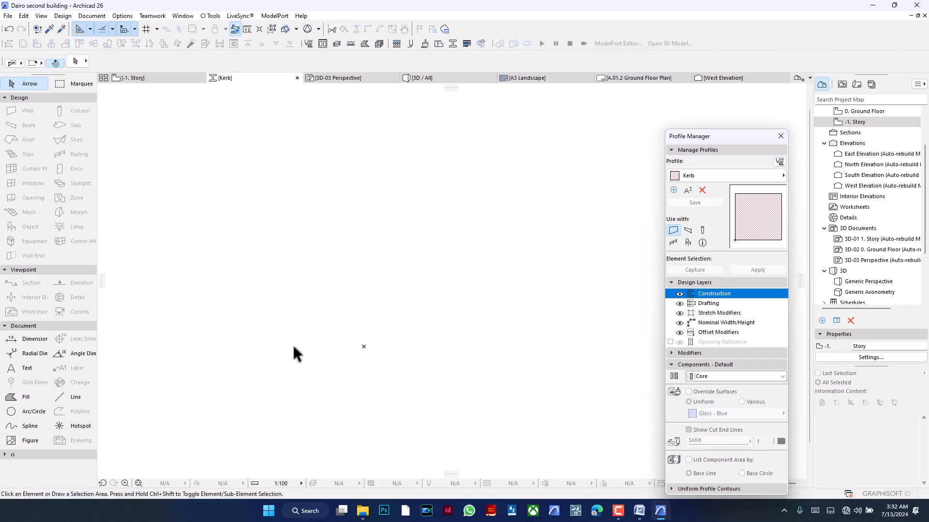
# - Sketch a rough five-sided kerb outline with a sloped upper-left edge, to the left of the profile origin
pyautogui.click(68, 397)
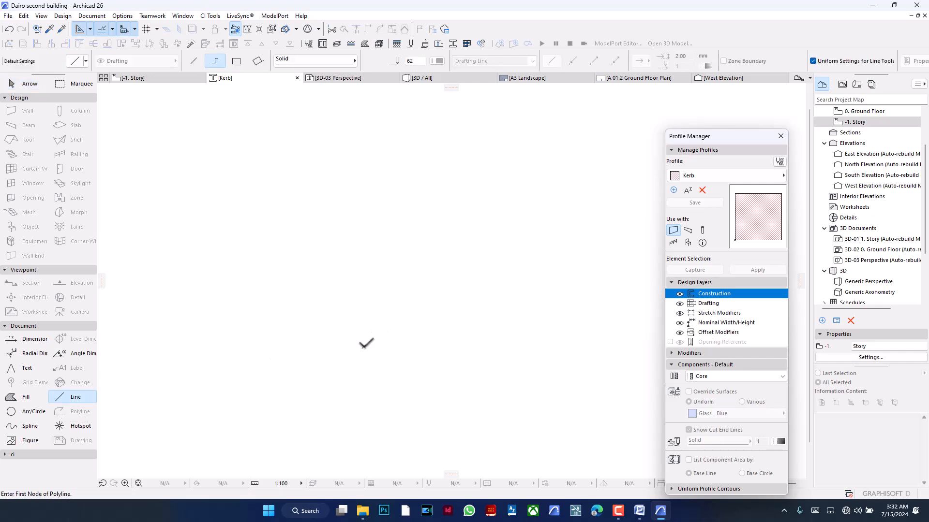
pyautogui.click(364, 347)
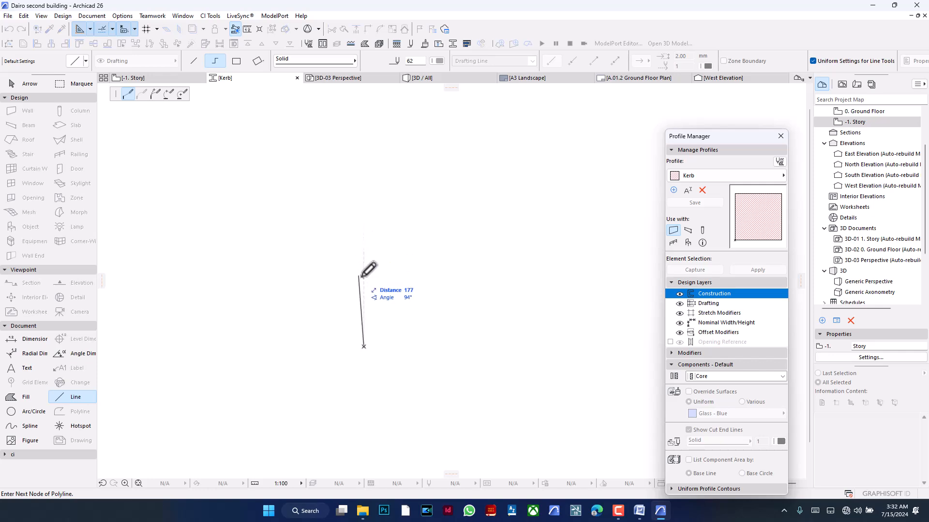
pyautogui.press('Escape')
pyautogui.click(223, 344)
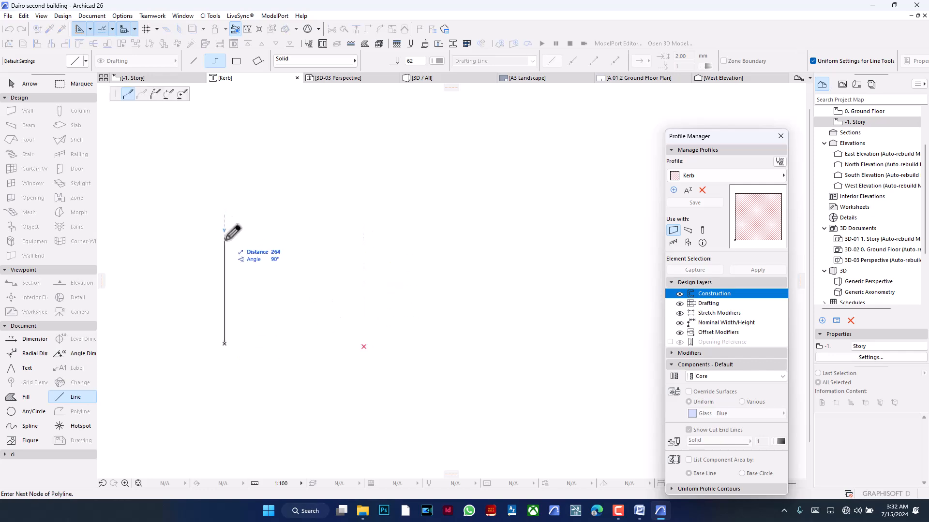
pyautogui.click(224, 256)
pyautogui.click(263, 181)
pyautogui.click(293, 180)
pyautogui.click(293, 343)
pyautogui.click(225, 342)
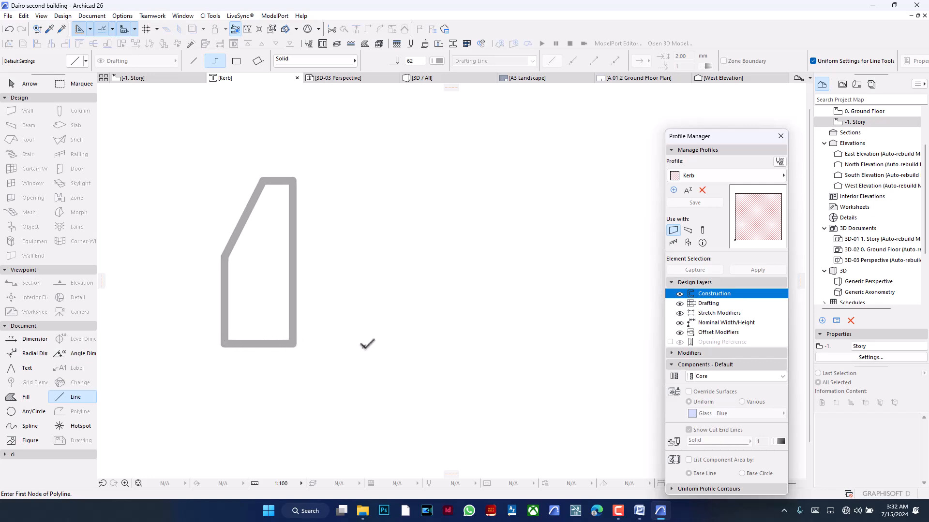
# - Start the kerb outline at the profile origin with a 100 mm base to the right and a 200 mm vertical side
pyautogui.click(364, 346)
pyautogui.write('10')
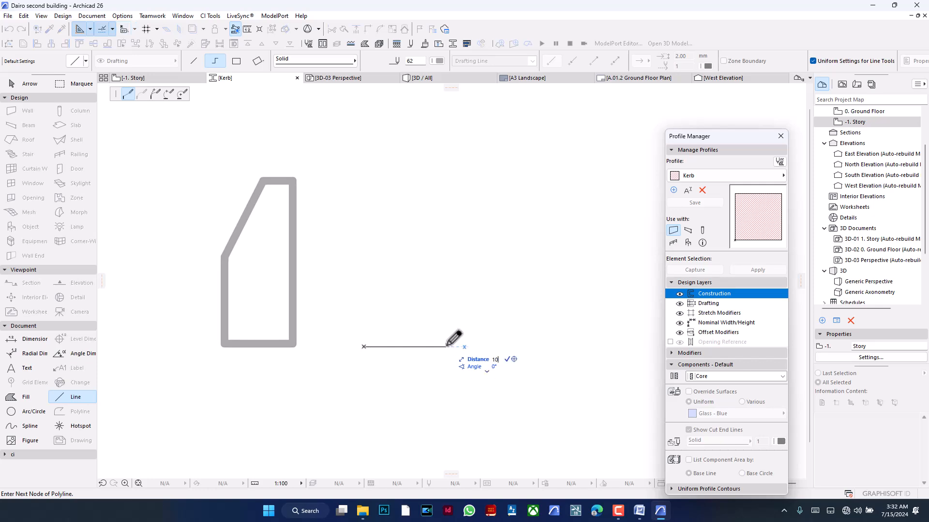
pyautogui.write('0')
pyautogui.press('Return')
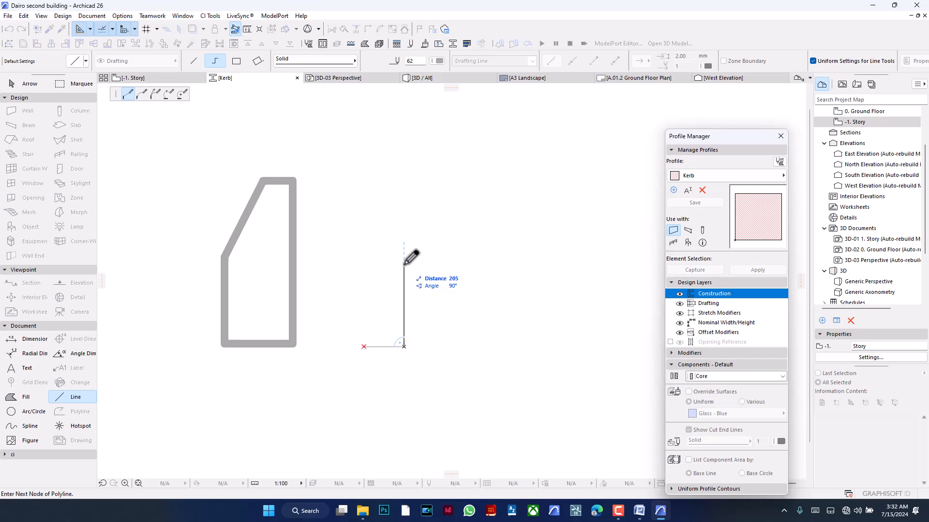
pyautogui.write('2.')
pyautogui.write('00')
pyautogui.press('Return')
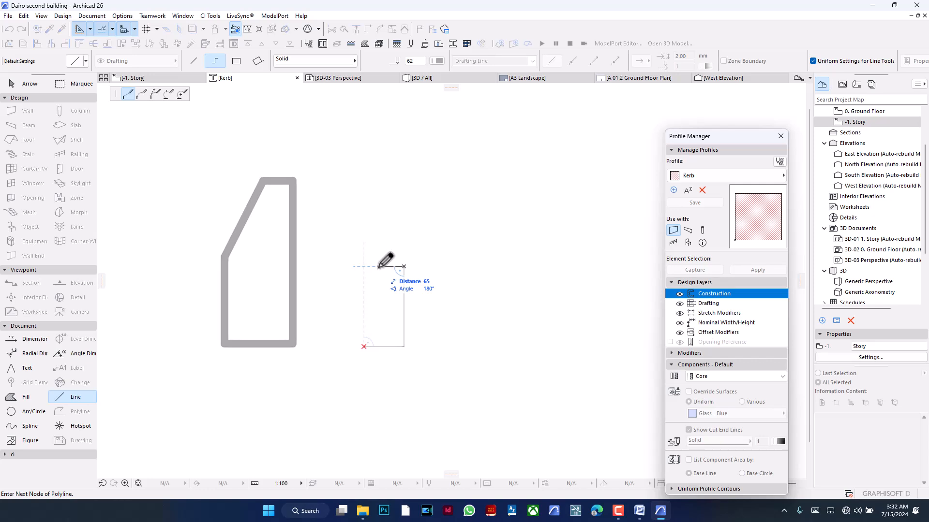
# - Finish the kerb outline with a 50 mm top edge, a slope down to mid-height above the origin, and a vertical closing side
pyautogui.write('50')
pyautogui.press('Return')
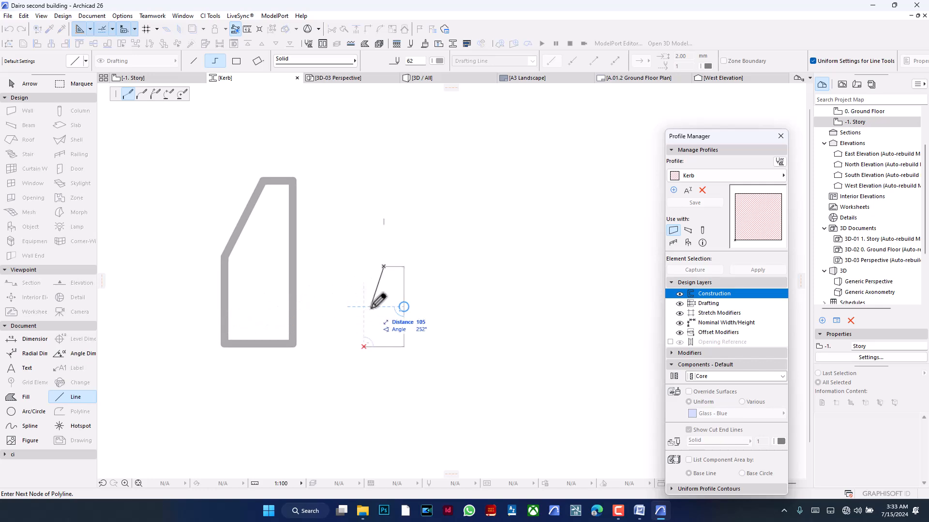
pyautogui.scroll(3, 375, 355)
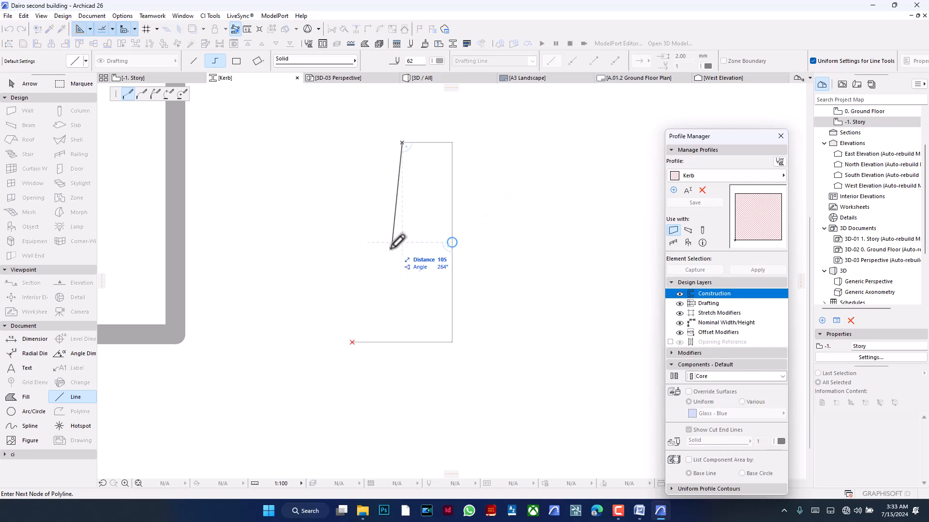
pyautogui.click(352, 242)
pyautogui.click(352, 342)
# - Delete the larger rough kerb sketch beside the dimensioned outline
pyautogui.scroll(-5, 490, 291)
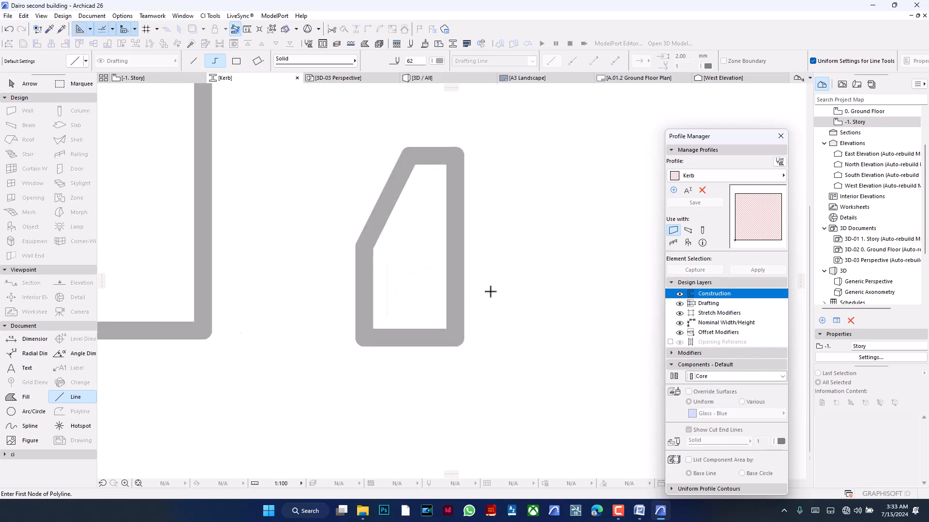
pyautogui.keyDown('shift'); pyautogui.moveTo(395, 152); pyautogui.dragTo(265, 385); pyautogui.keyUp('shift')
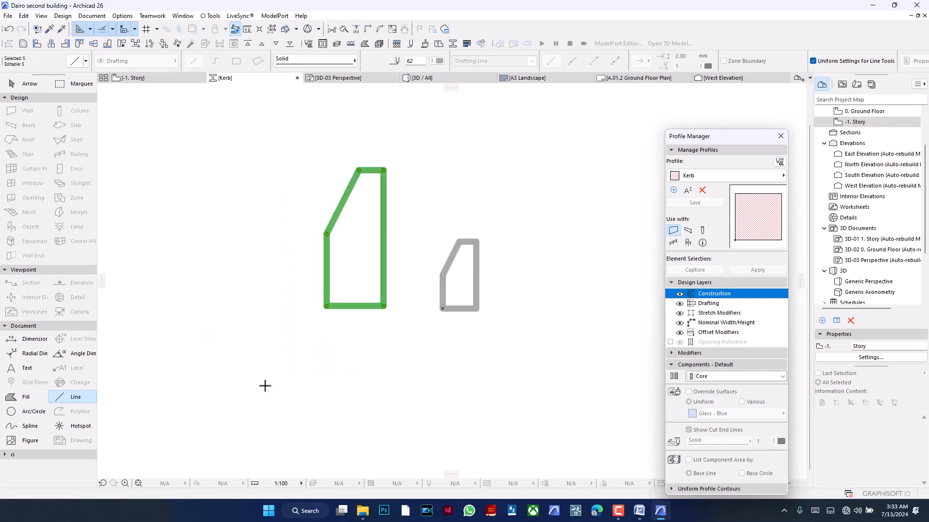
pyautogui.press('BackSpace')
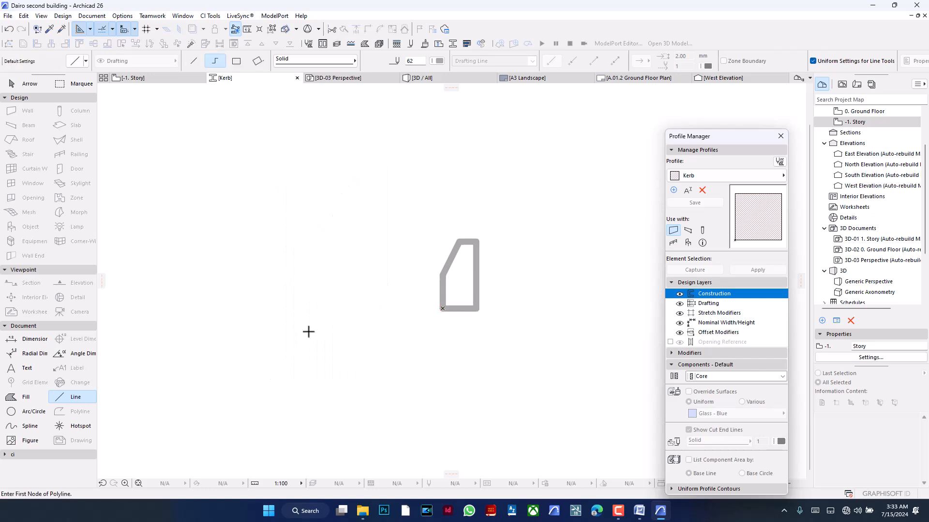
# - Fill the inside of the closed kerb outline using the Fill tool
pyautogui.scroll(-3, 313, 324)
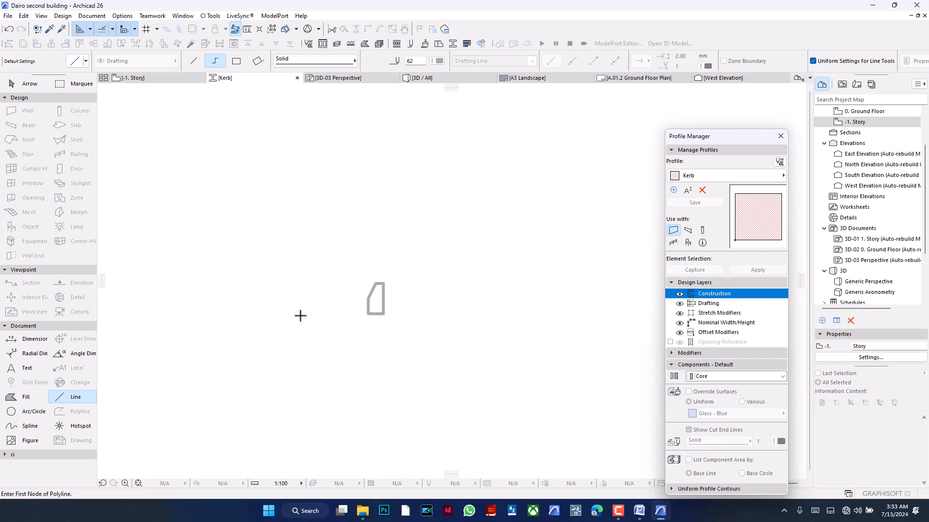
pyautogui.scroll(2, 380, 304)
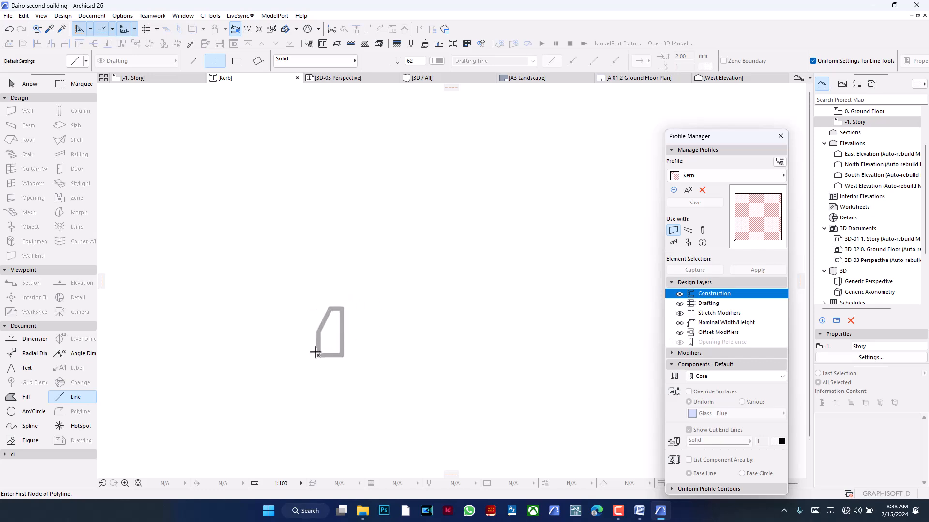
pyautogui.scroll(2, 320, 347)
pyautogui.click(12, 398)
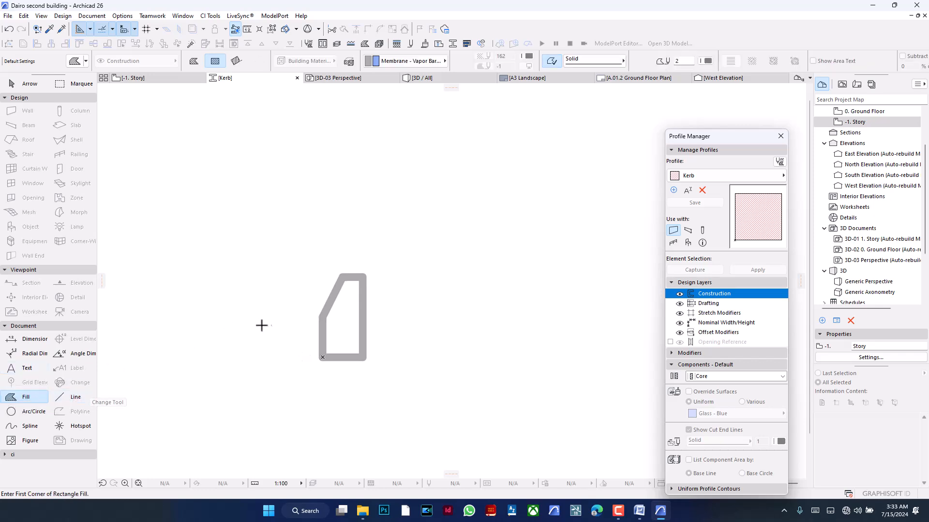
pyautogui.click(349, 313)
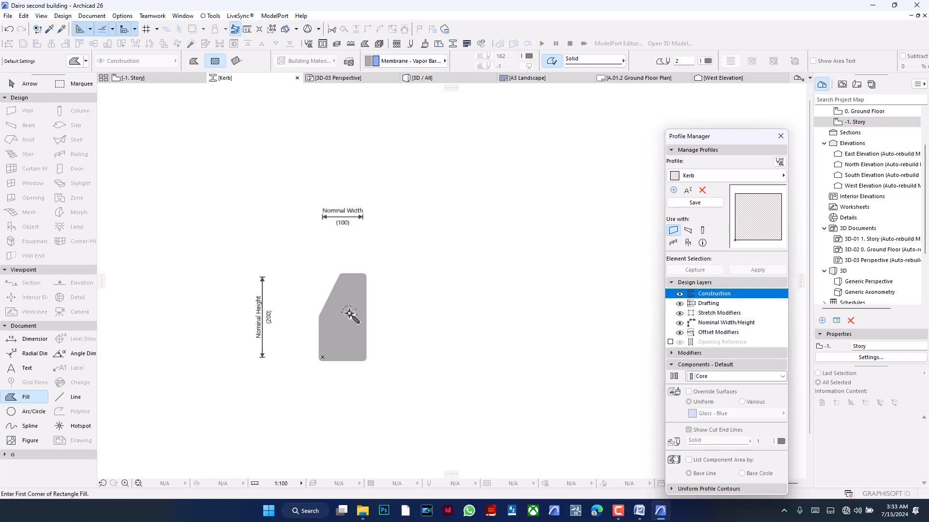
# - Set the kerb fill's building material to Concrete and save the Kerb profile
pyautogui.keyDown('shift'); pyautogui.click(350, 313); pyautogui.keyUp('shift')
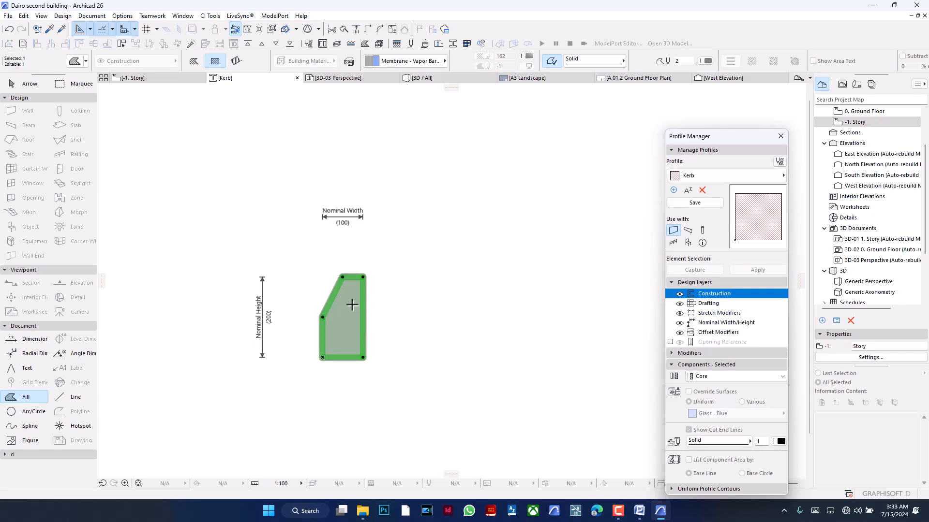
pyautogui.click(401, 63)
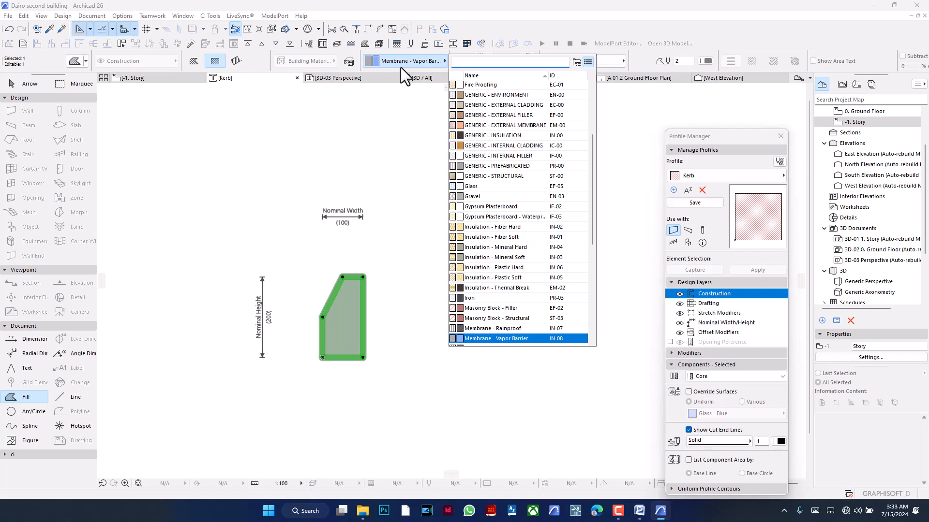
pyautogui.write('con')
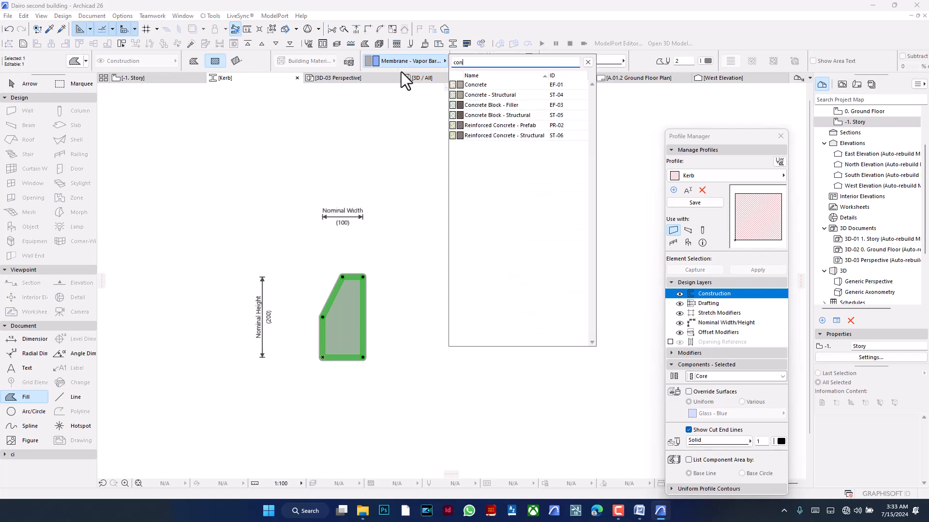
pyautogui.click(495, 87)
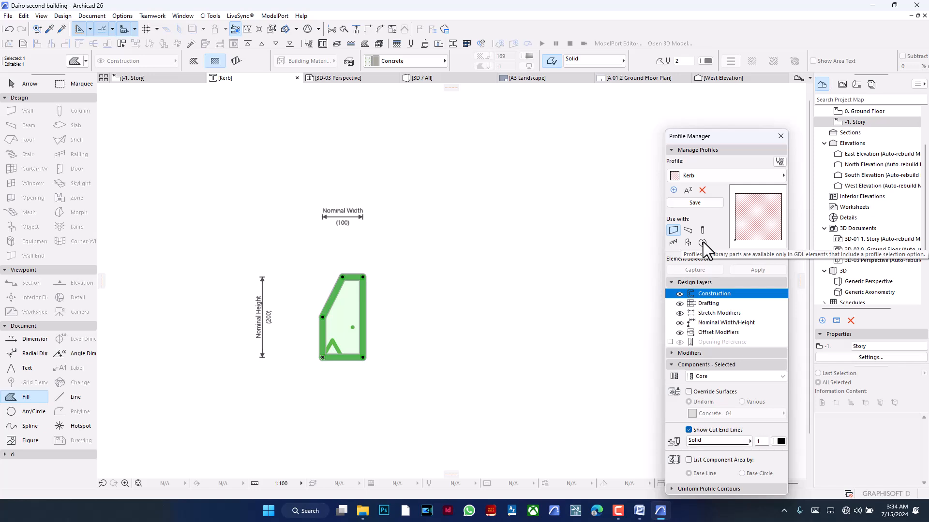
pyautogui.click(677, 204)
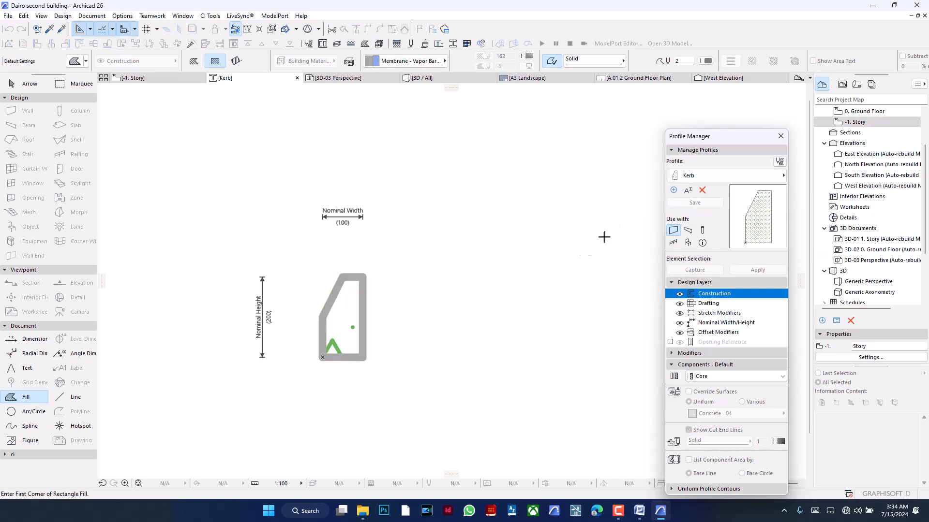
# - On the -1. Story plan, draw a continuous wall along the left, upper and right edges of the paving around the house
pyautogui.click(160, 78)
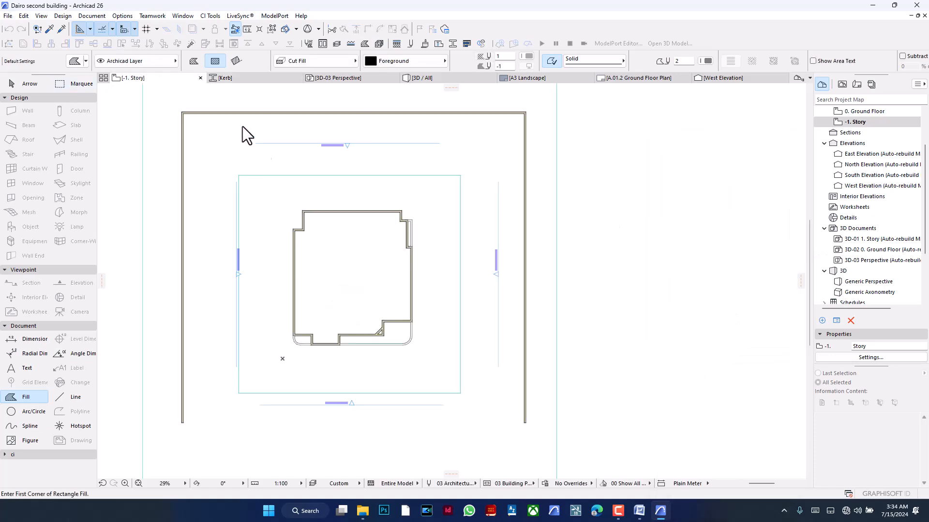
pyautogui.click(28, 111)
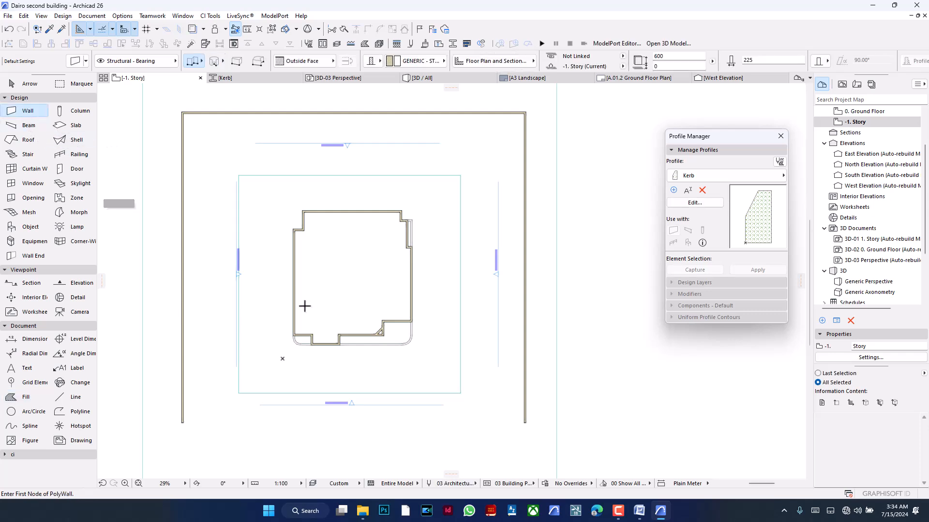
pyautogui.click(238, 393)
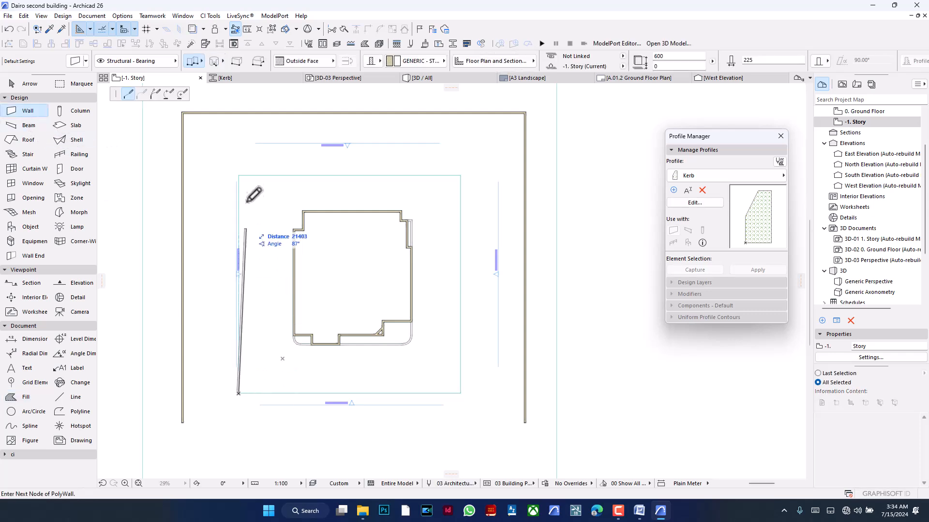
pyautogui.click(238, 175)
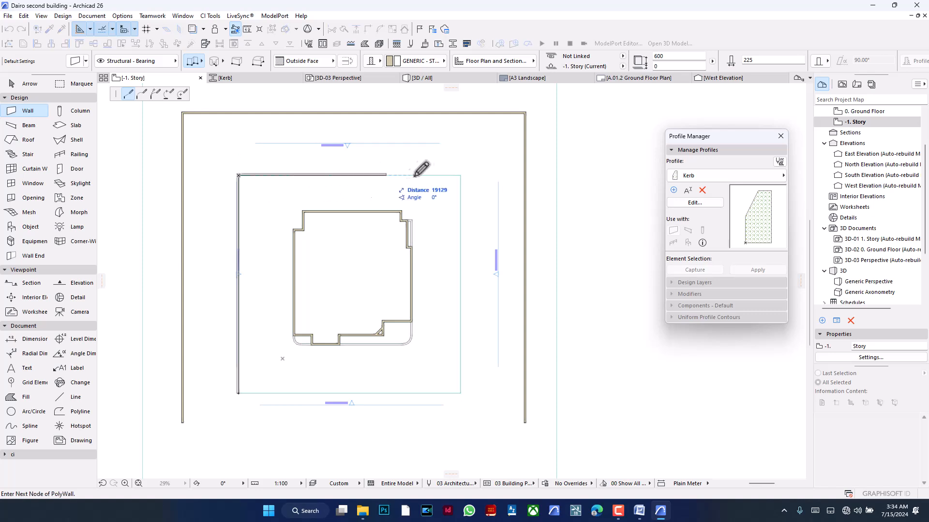
pyautogui.click(461, 175)
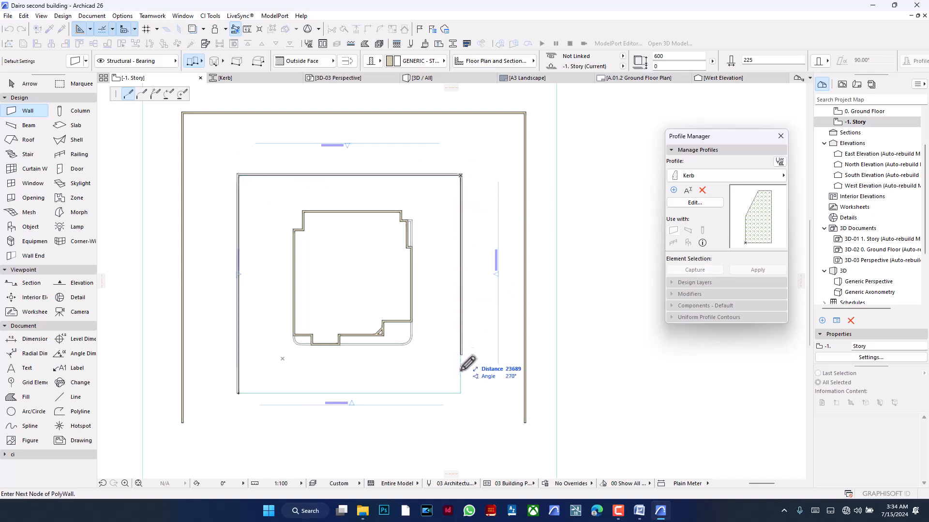
pyautogui.doubleClick(461, 393)
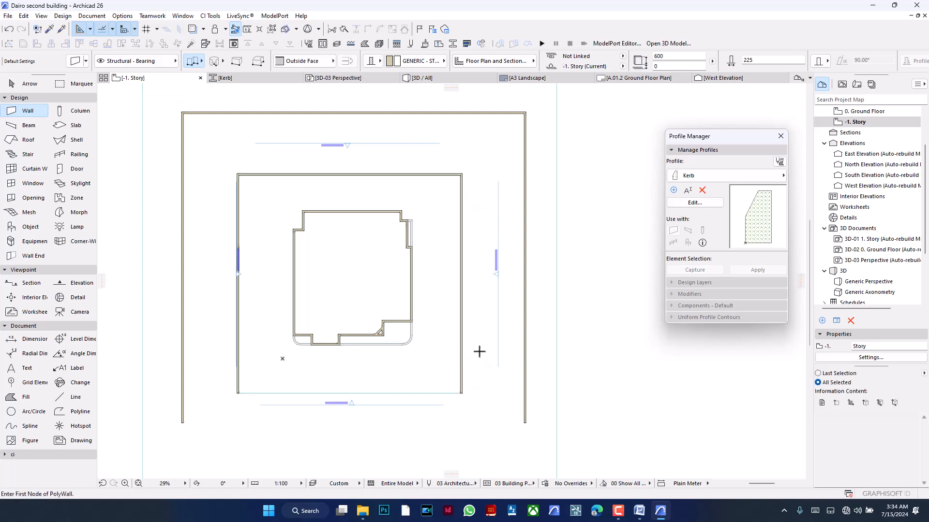
# - Assign the Kerb complex profile to the three walls around the house's paving on the -1. Story plan
pyautogui.keyDown('shift'); pyautogui.click(462, 322); pyautogui.keyUp('shift')
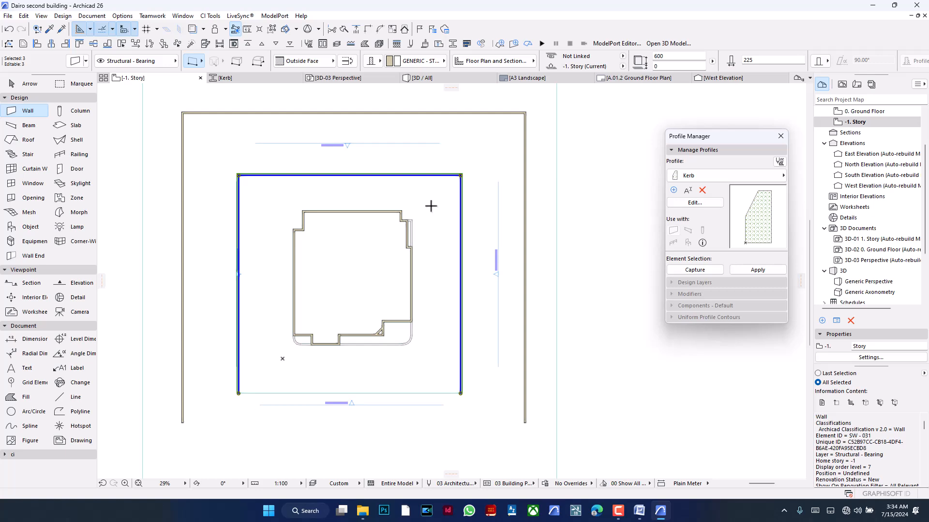
pyautogui.click(371, 64)
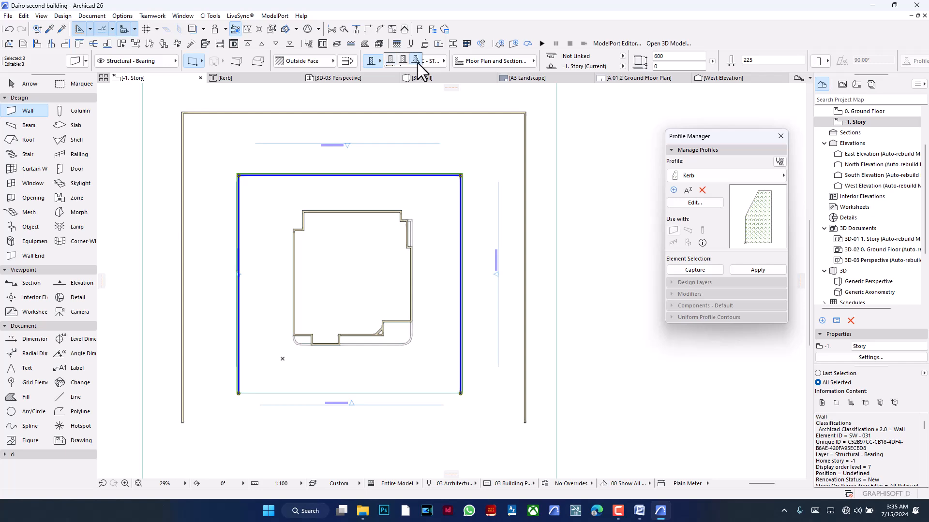
pyautogui.click(417, 63)
pyautogui.click(408, 61)
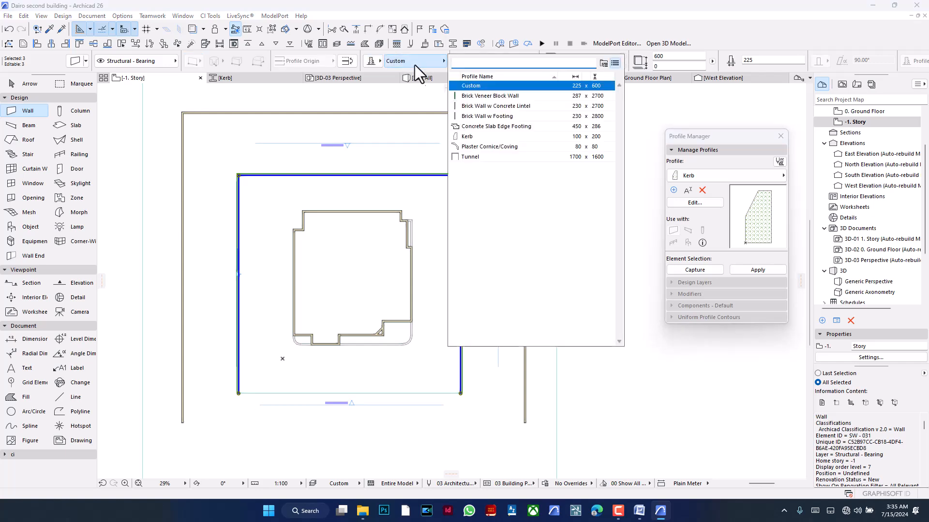
pyautogui.click(471, 137)
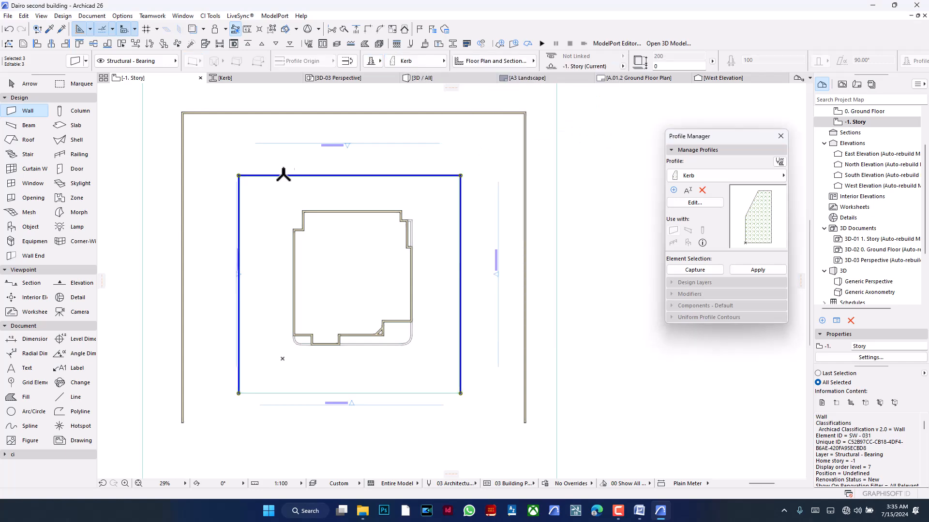
pyautogui.scroll(12, 240, 176)
pyautogui.scroll(-5, 203, 224)
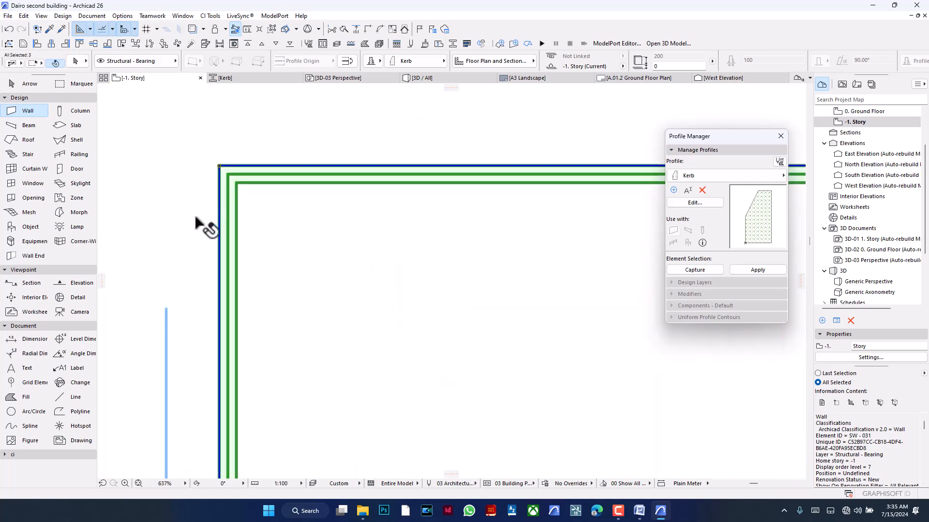
pyautogui.scroll(-1, 291, 203)
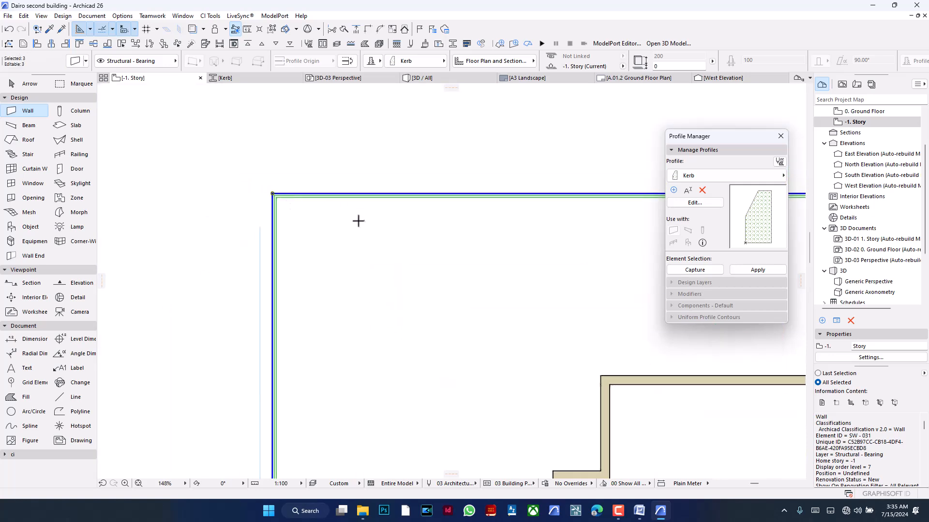
pyautogui.press('Escape')
# - Inspect the kerb's shape and slope direction at the front corner of the paving in the 3D view
pyautogui.click(422, 79)
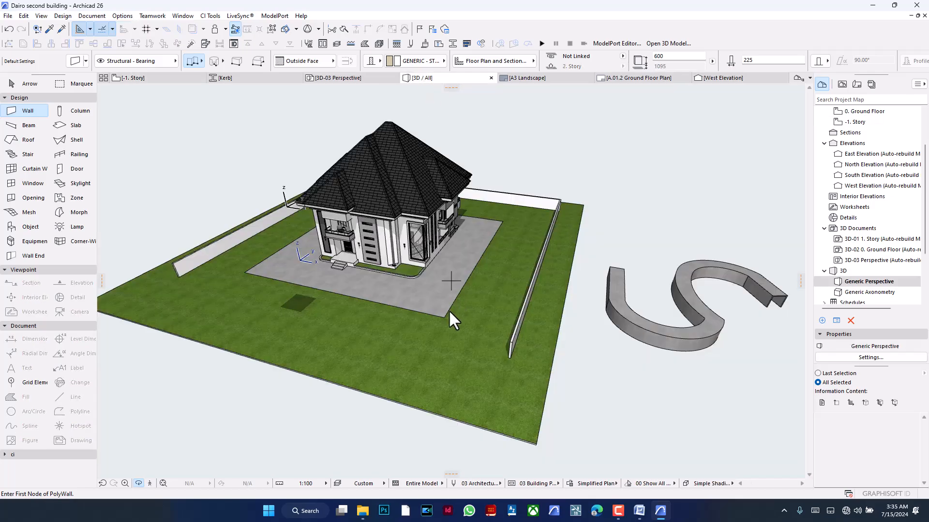
pyautogui.scroll(6, 450, 320)
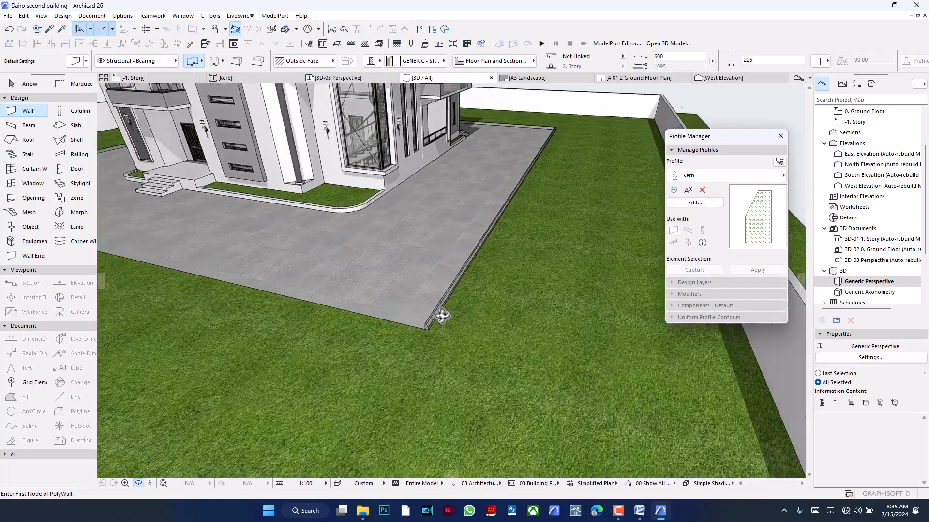
pyautogui.scroll(8, 442, 316)
pyautogui.scroll(-10, 415, 317)
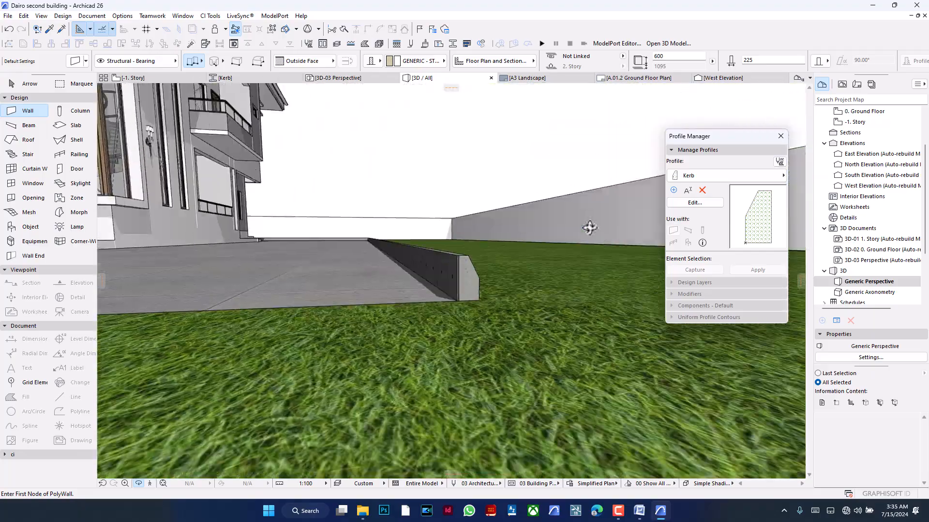
pyautogui.keyDown('shift'); pyautogui.moveTo(590, 227); pyautogui.dragTo(450, 270, button='middle'); pyautogui.keyUp('shift')
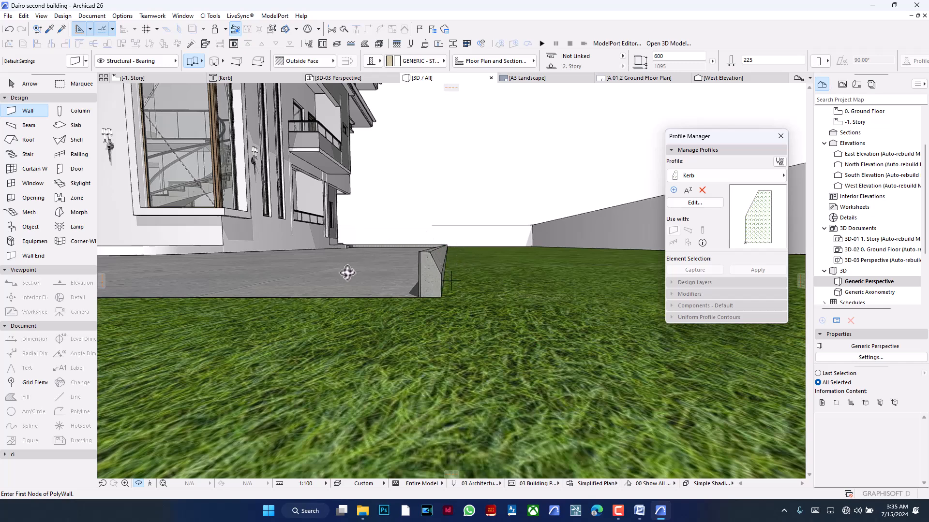
pyautogui.moveTo(524, 294); pyautogui.dragTo(528, 342)
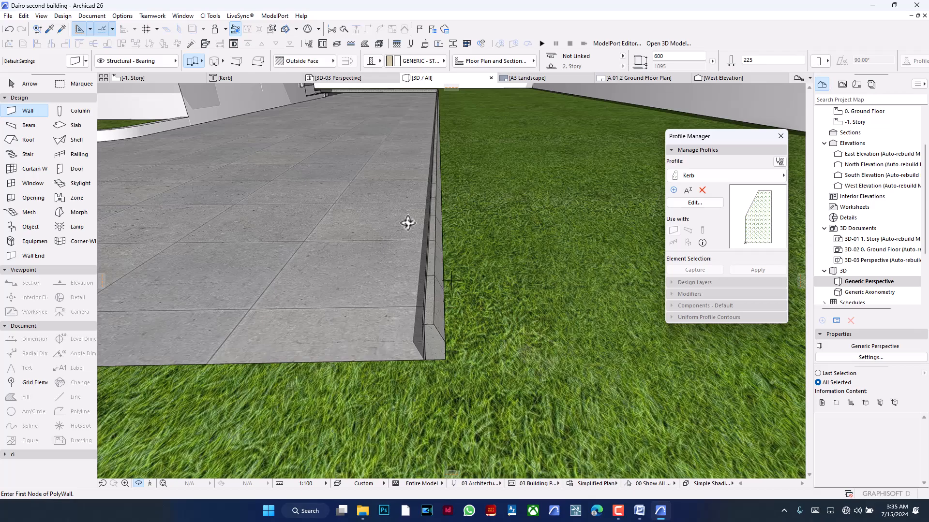
pyautogui.moveTo(493, 251)
pyautogui.mouseDown()
pyautogui.moveTo(564, 230)
pyautogui.moveTo(222, 239)
pyautogui.moveTo(483, 242)
pyautogui.mouseUp()
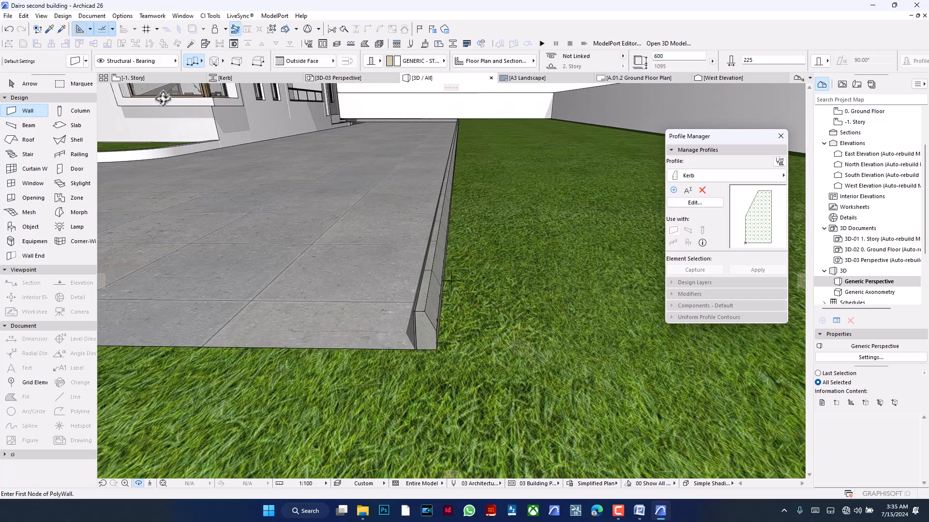
# - Try to flip the kerb walls across their reference line on the -1. Story plan, and undo the flip after checking it in 3D
pyautogui.click(156, 78)
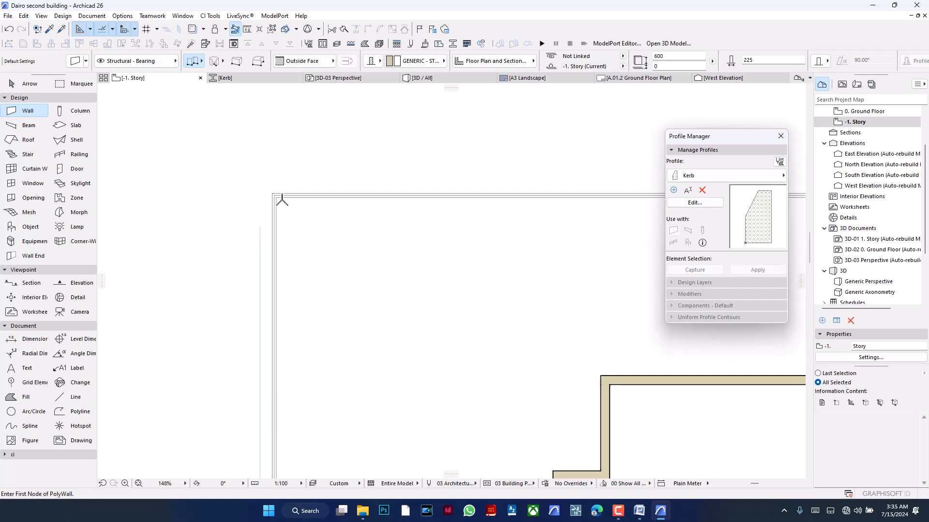
pyautogui.hotkey('ctrl', 'a')
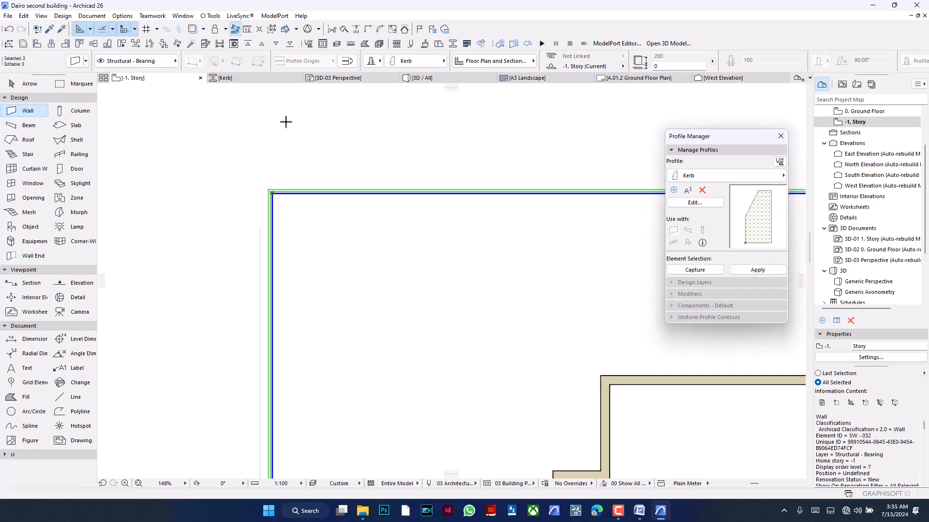
pyautogui.press('Escape')
pyautogui.click(431, 83)
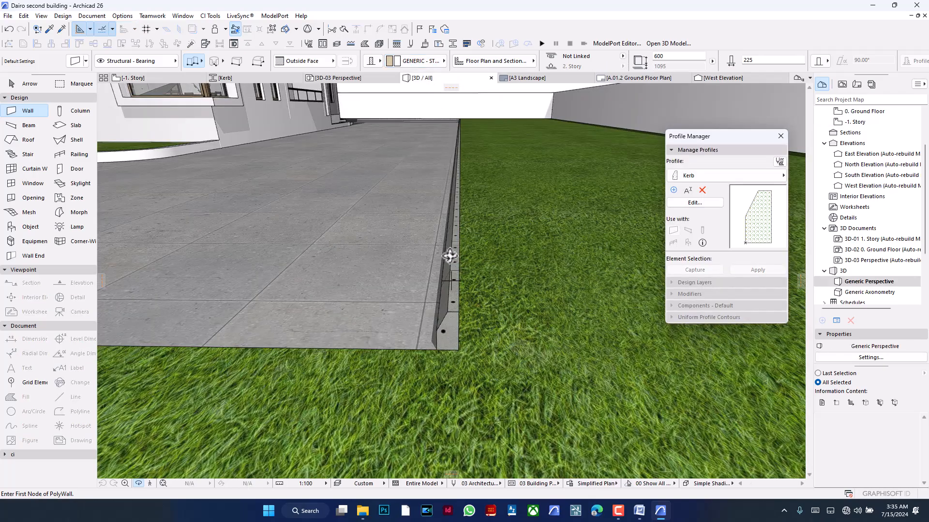
pyautogui.keyDown('shift'); pyautogui.moveTo(450, 255); pyautogui.dragTo(556, 206, button='middle'); pyautogui.keyUp('shift')
pyautogui.keyDown('shift'); pyautogui.moveTo(570, 236); pyautogui.dragTo(498, 249, button='middle'); pyautogui.keyUp('shift')
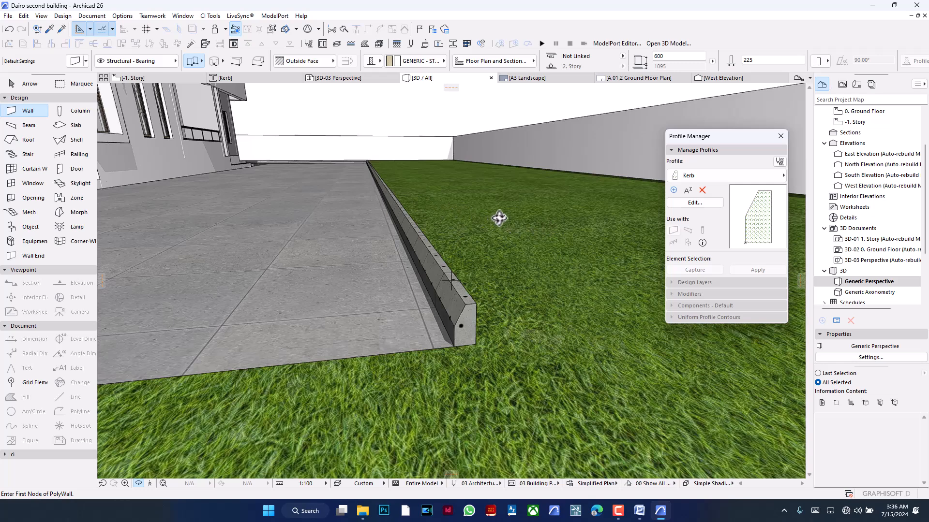
pyautogui.hotkey('ctrl', 'z')
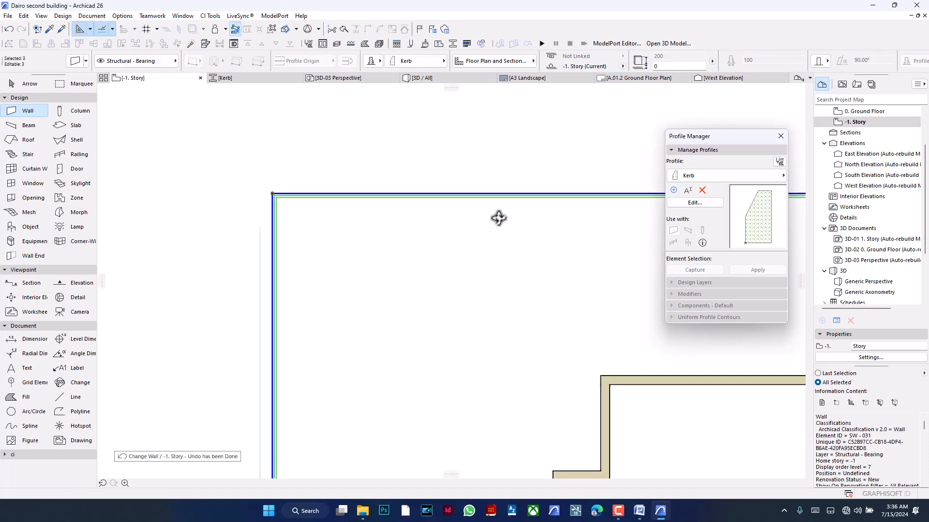
pyautogui.press('Escape')
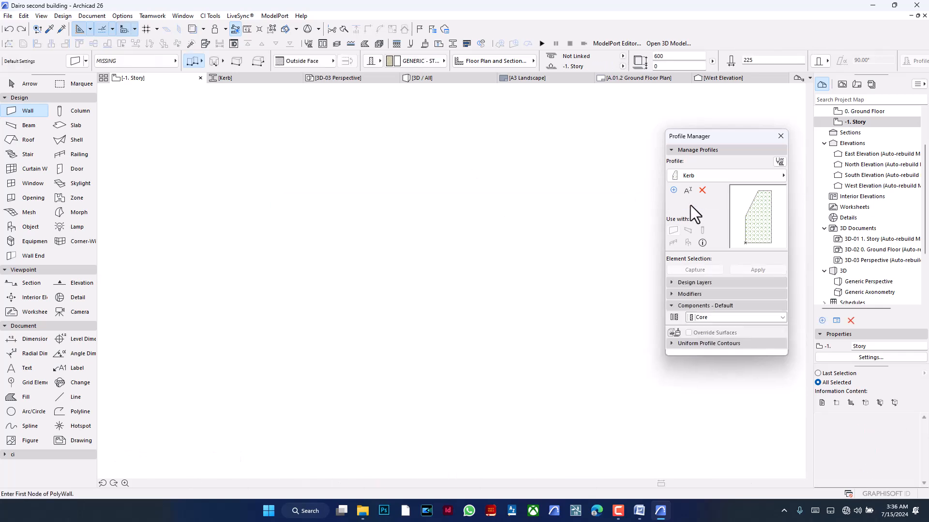
# - Open the Kerb profile for editing and select its concrete fill
pyautogui.click(694, 202)
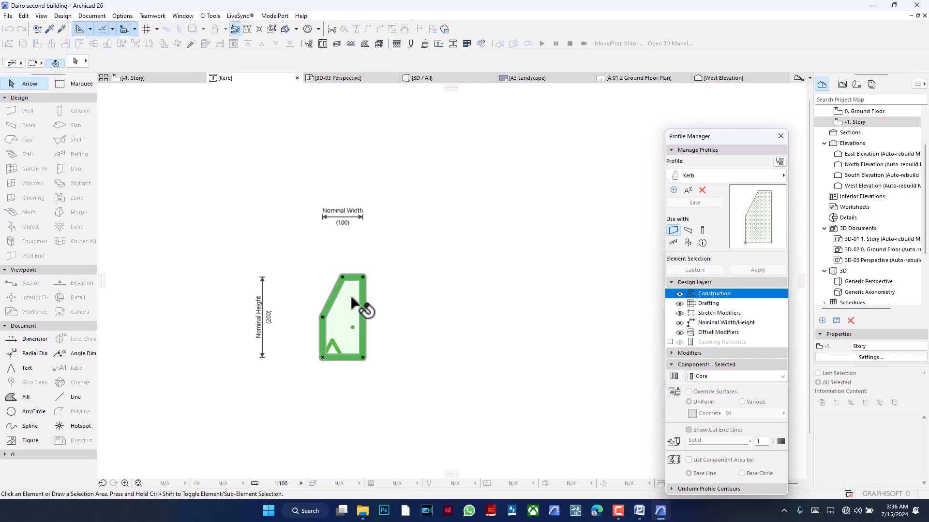
pyautogui.click(349, 303)
pyautogui.hotkey('ctrl', 'm')
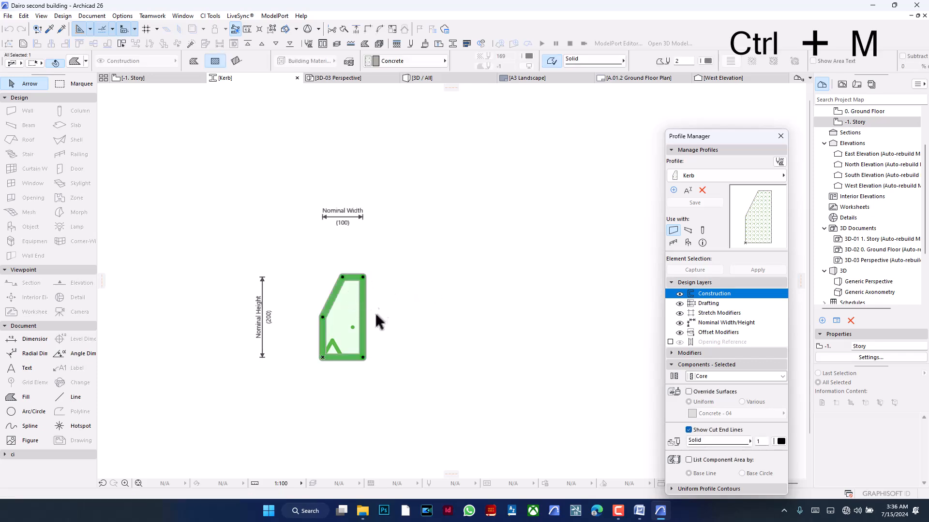
pyautogui.click(362, 357)
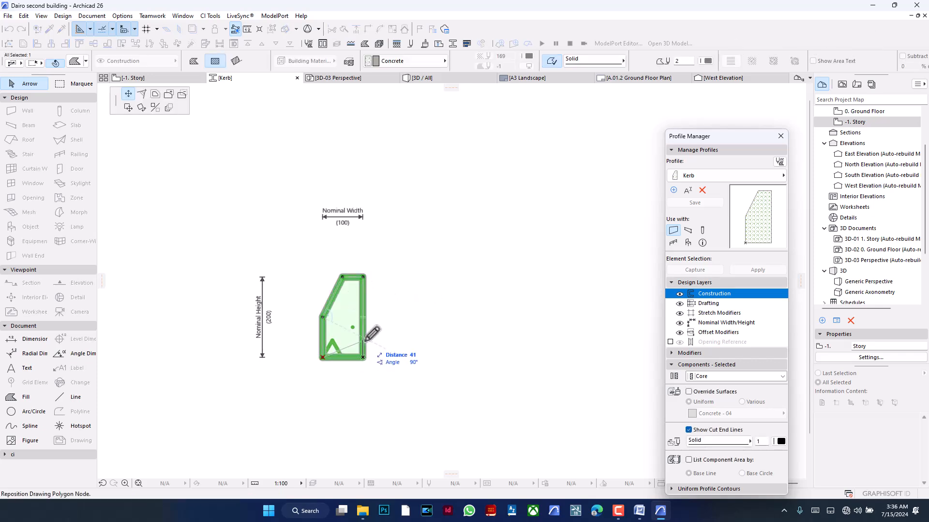
pyautogui.press('Escape')
pyautogui.hotkey('ctrl', 'm')
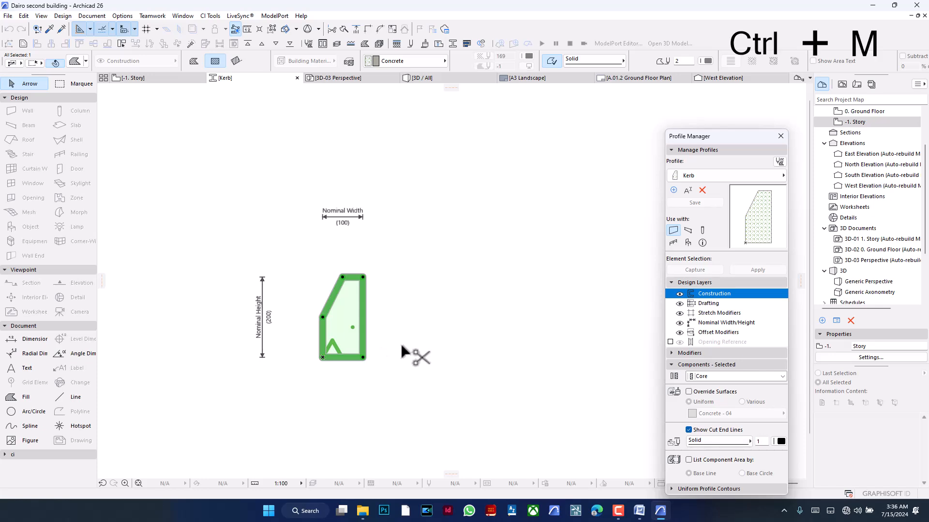
# - Mirror a copy of the kerb fill about its straight vertical edge
pyautogui.moveTo(419, 263); pyautogui.dragTo(429, 258, button='middle')
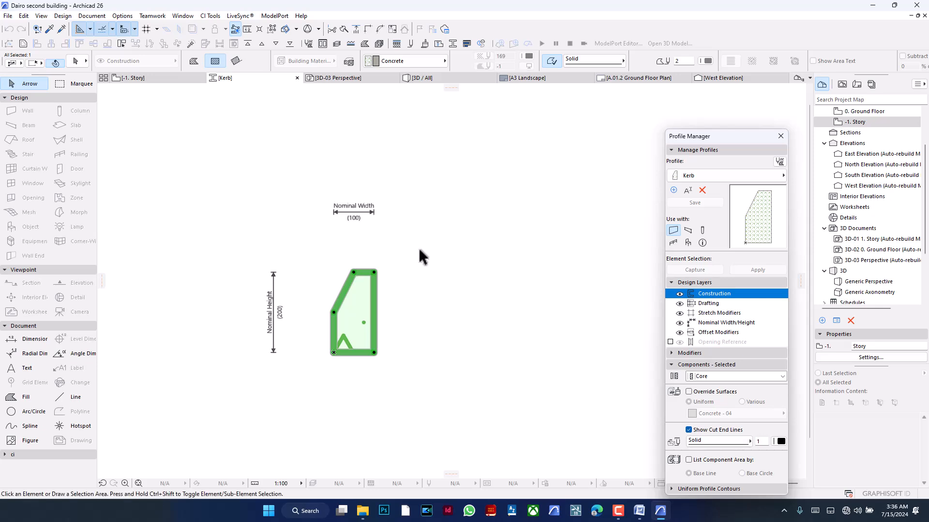
pyautogui.hotkey('ctrl', 'shift', 'm')
pyautogui.click(374, 273)
pyautogui.click(374, 289)
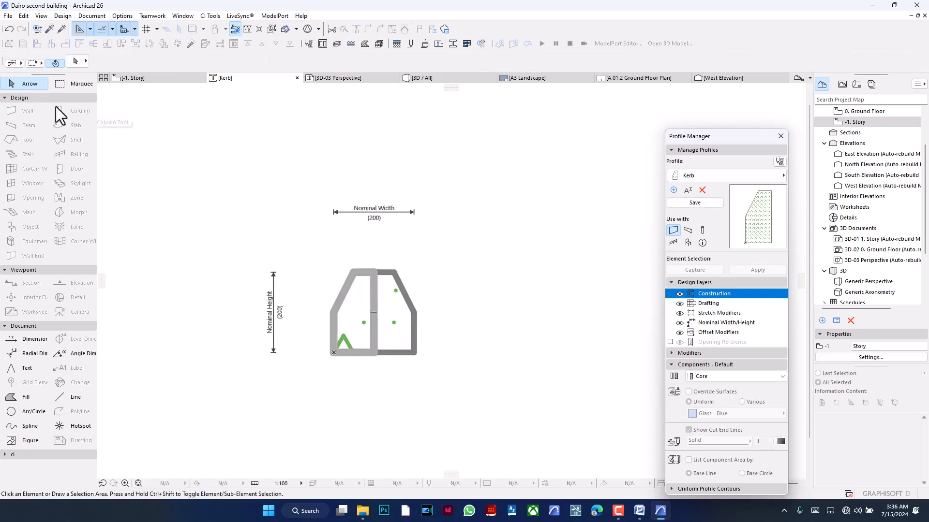
# - Delete the original kerb fill and its outline beside the mirrored copy
pyautogui.moveTo(362, 263); pyautogui.dragTo(305, 409)
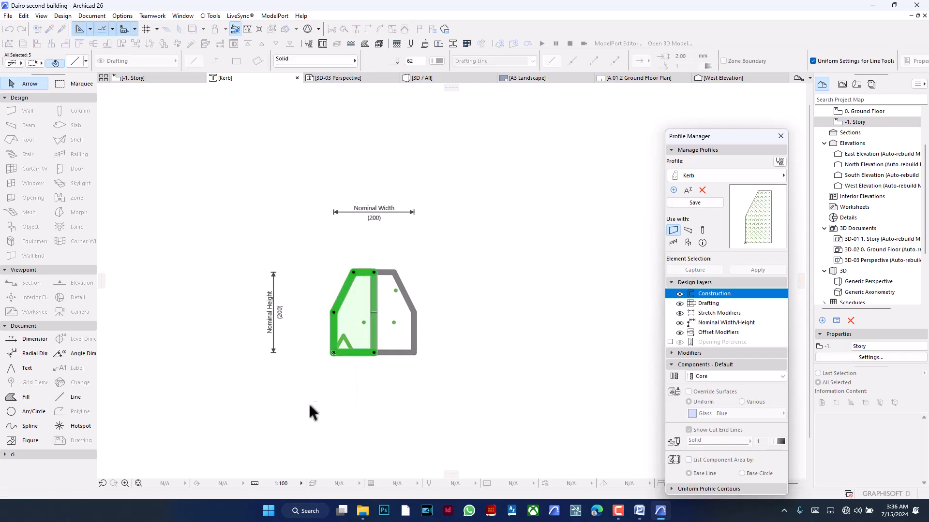
pyautogui.press('BackSpace')
pyautogui.click(374, 291)
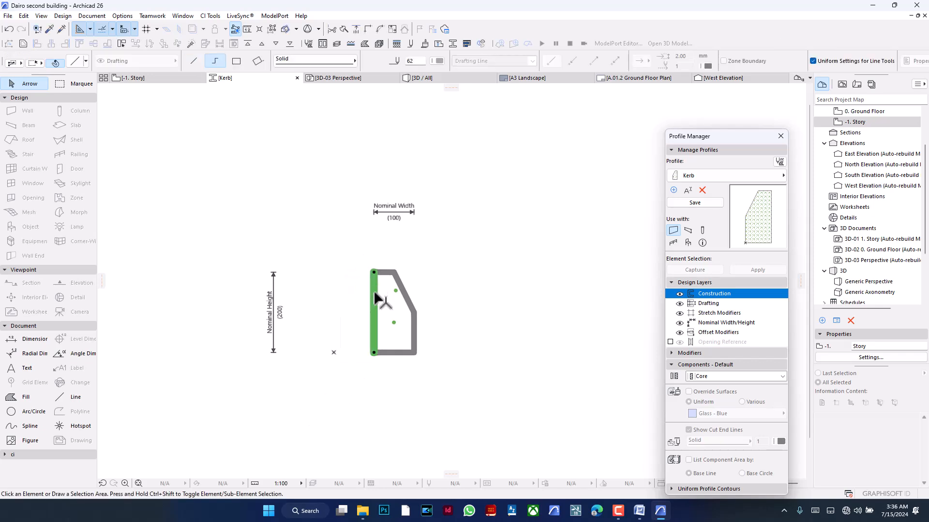
# - Move the mirrored kerb fill so its lower straight-edge corner sits on the profile origin, and save the Kerb profile
pyautogui.click(387, 352)
pyautogui.hotkey('ctrl', 'd')
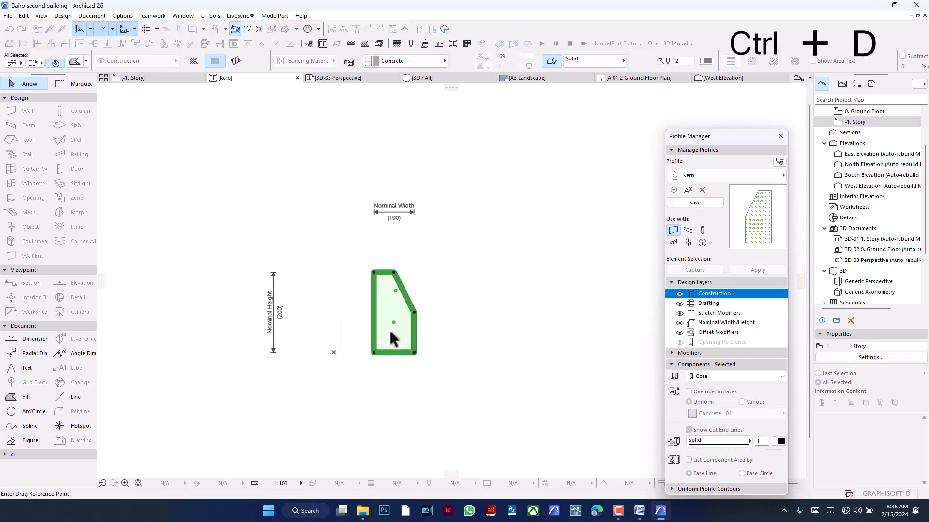
pyautogui.click(373, 353)
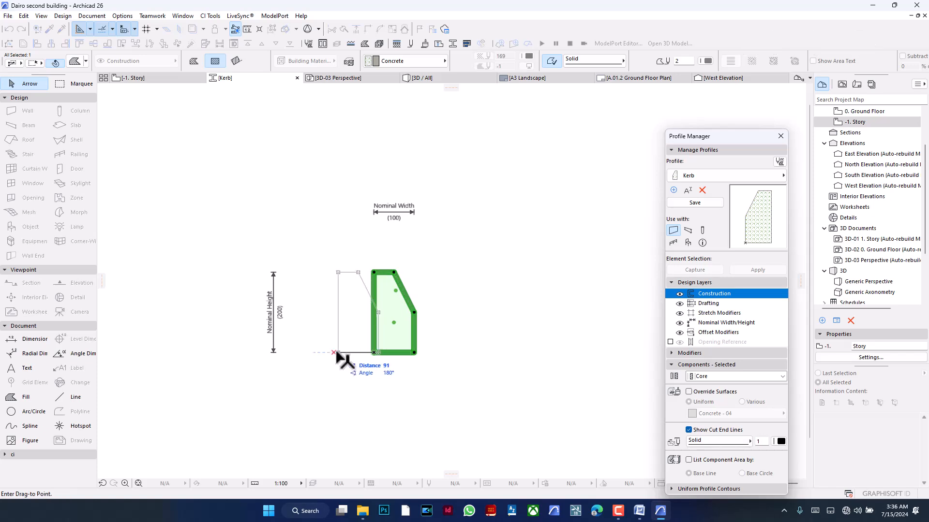
pyautogui.click(334, 352)
pyautogui.press('Escape')
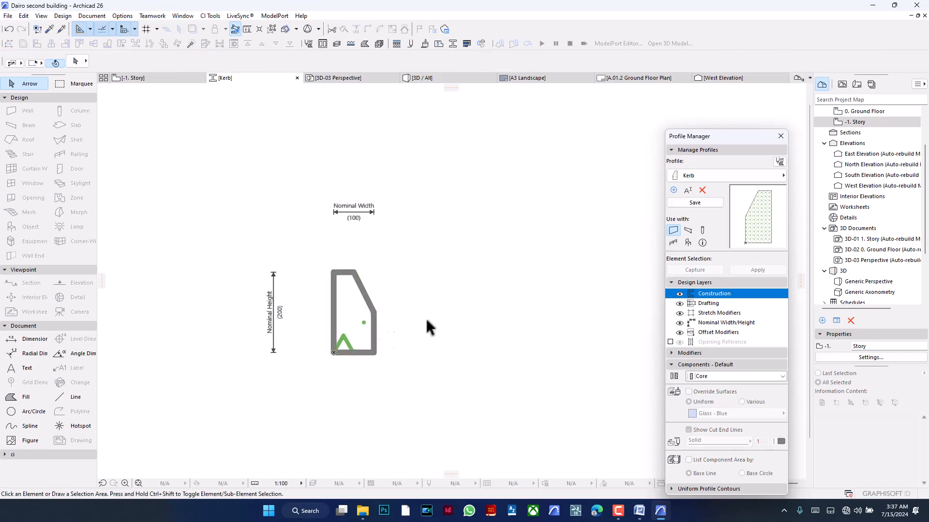
pyautogui.click(693, 204)
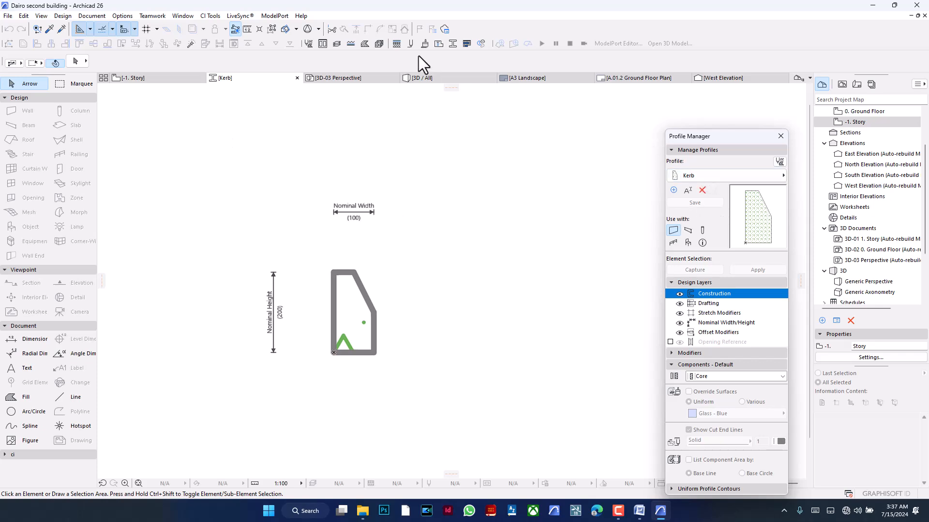
# - Examine the updated kerb along the paving's edge in the 3D view, both close up and with the whole house
pyautogui.click(419, 77)
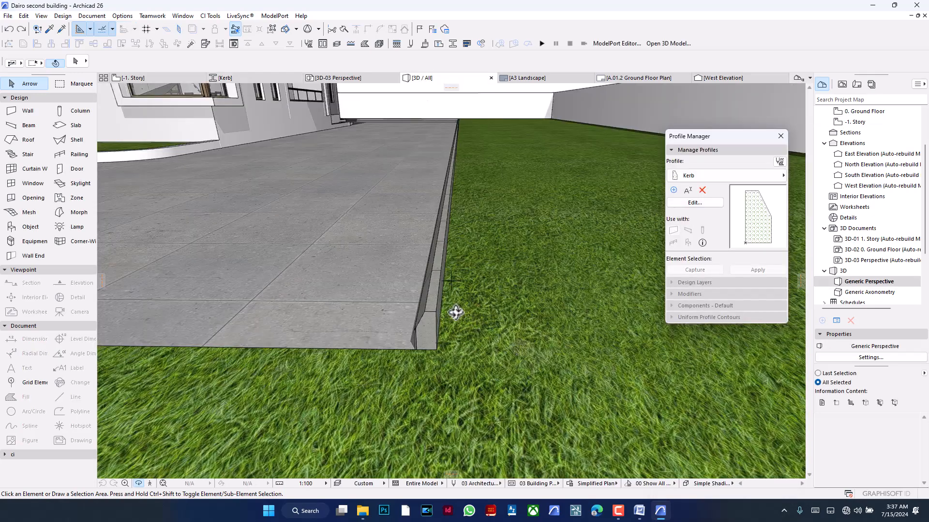
pyautogui.moveTo(442, 308); pyautogui.dragTo(480, 322)
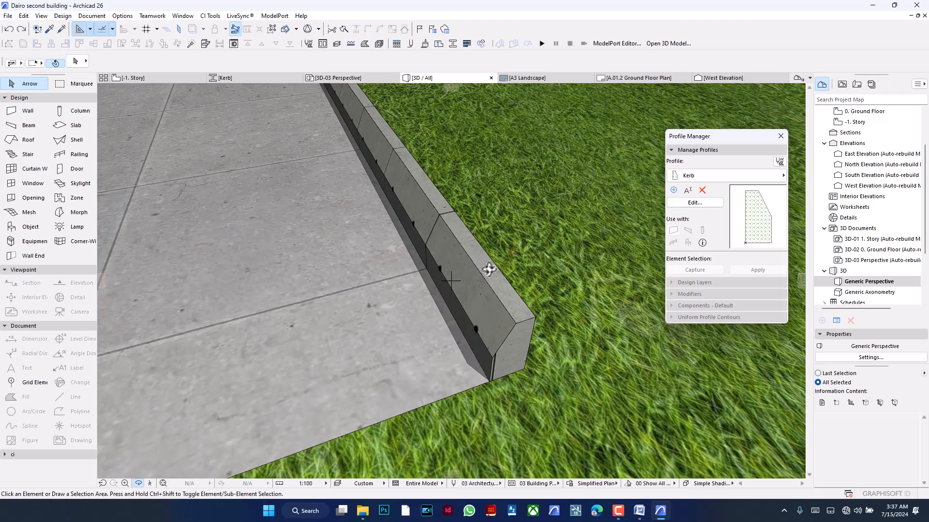
pyautogui.scroll(-10, 550, 282)
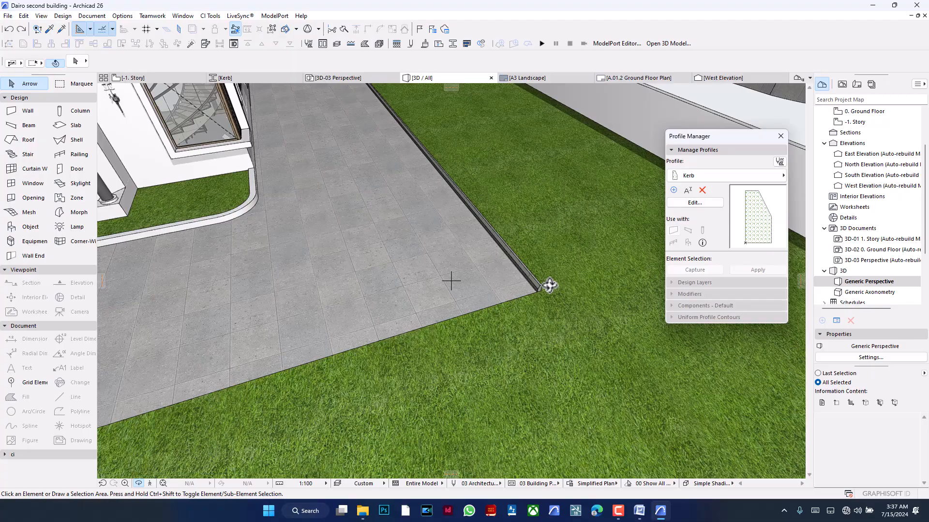
pyautogui.scroll(-8, 543, 288)
pyautogui.moveTo(491, 281); pyautogui.dragTo(381, 210)
pyautogui.moveTo(390, 226); pyautogui.dragTo(396, 230, button='middle')
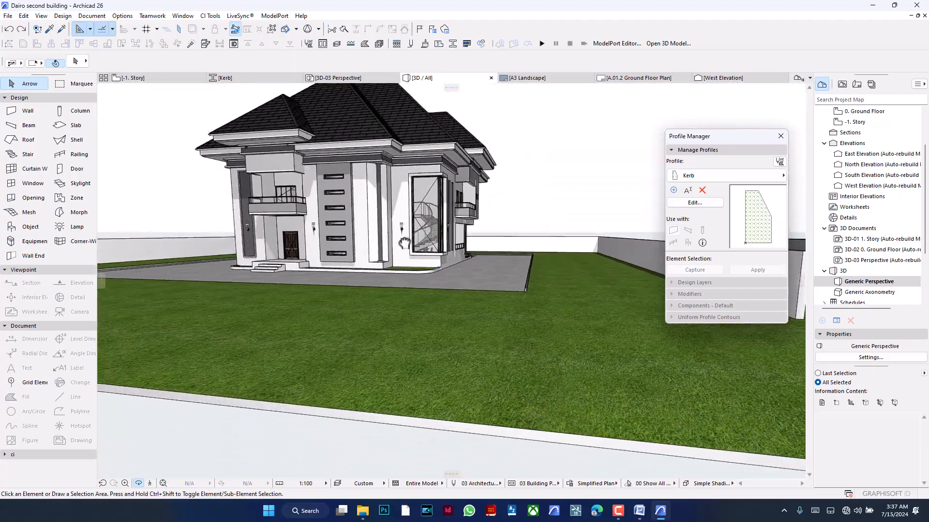
pyautogui.scroll(6, 583, 351)
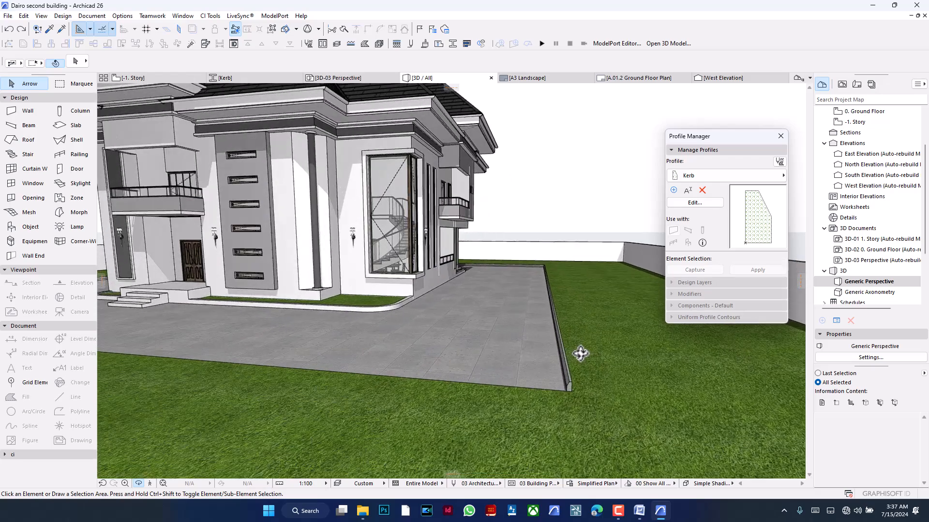
pyautogui.scroll(4, 580, 354)
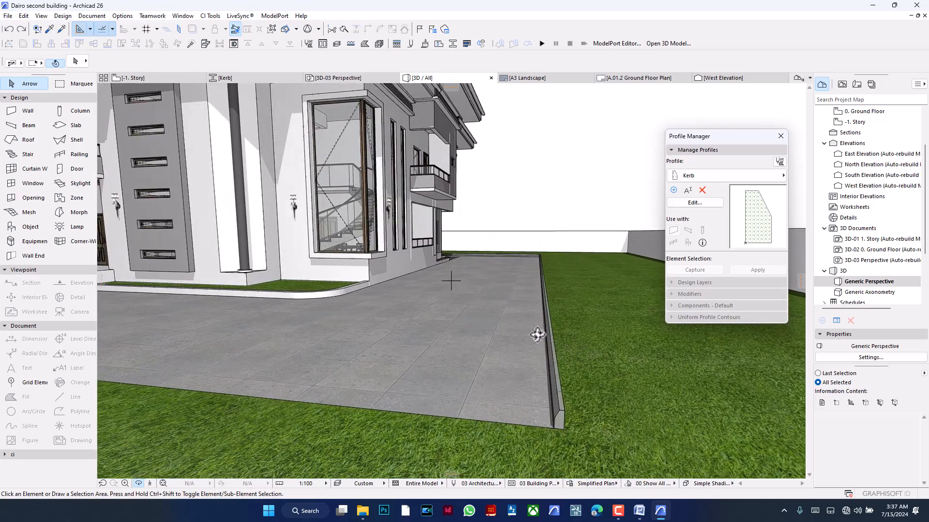
# - Set the length of the dark middle segment in the round column between the slit windows and the large corner window to 6400
pyautogui.scroll(-5, 537, 336)
pyautogui.moveTo(464, 290); pyautogui.dragTo(392, 283)
pyautogui.scroll(4, 311, 178)
pyautogui.scroll(4, 311, 178)
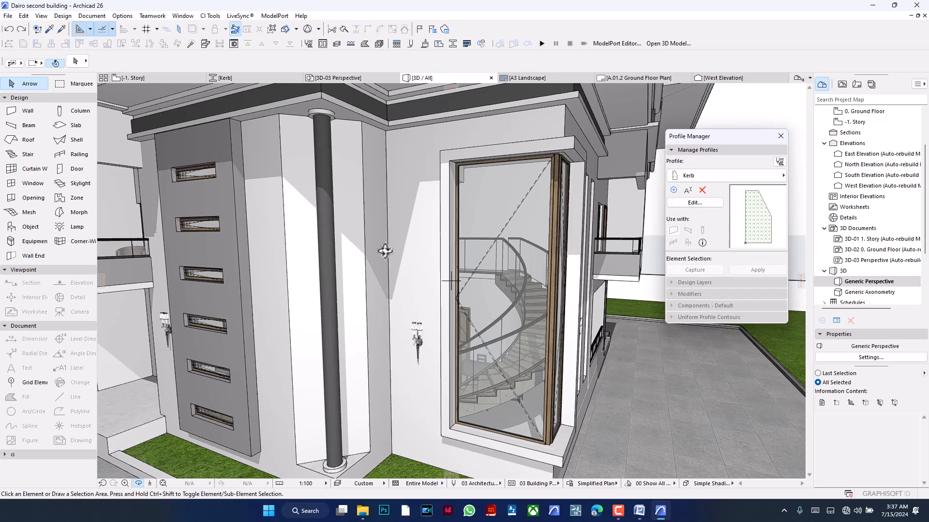
pyautogui.moveTo(385, 251); pyautogui.dragTo(410, 215)
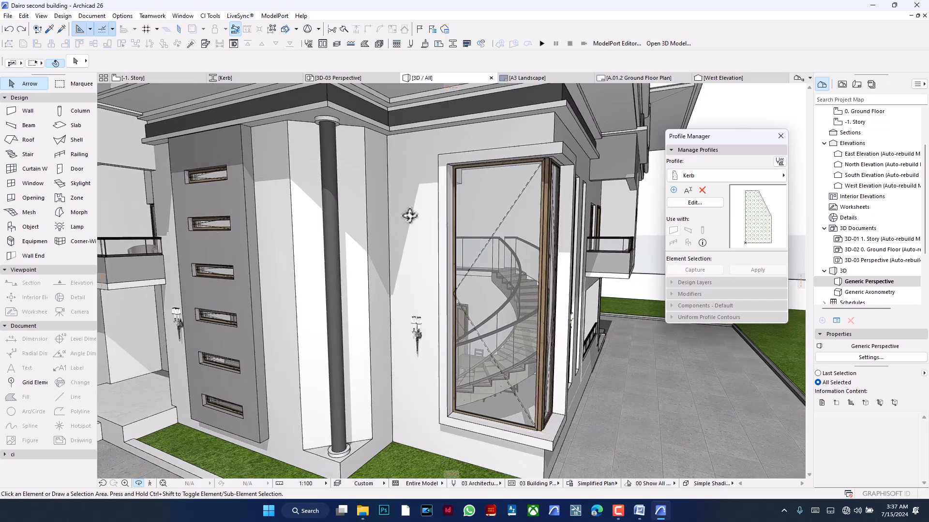
pyautogui.press('Escape')
pyautogui.click(336, 218)
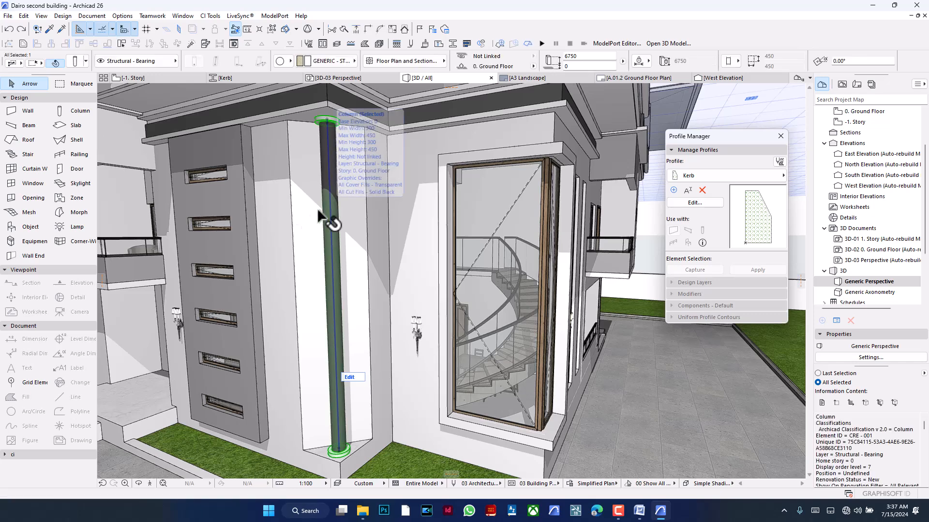
pyautogui.click(71, 64)
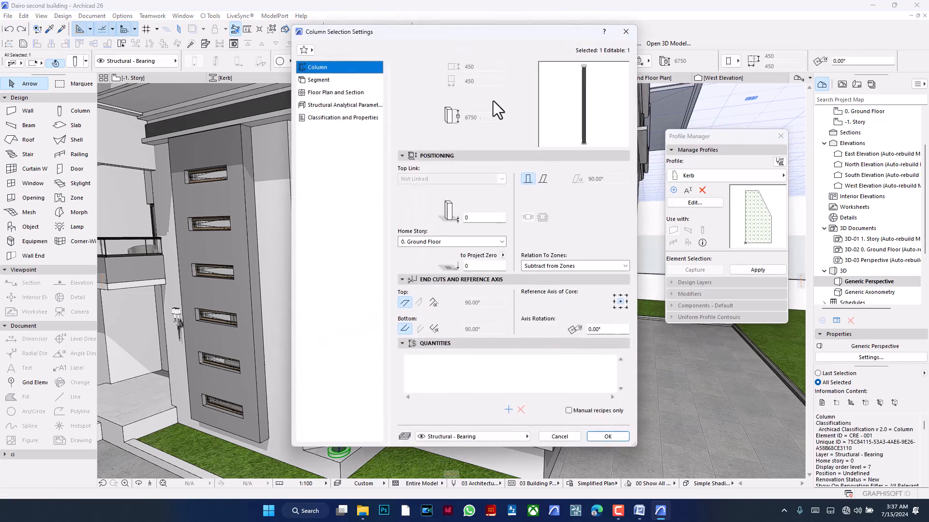
pyautogui.click(336, 81)
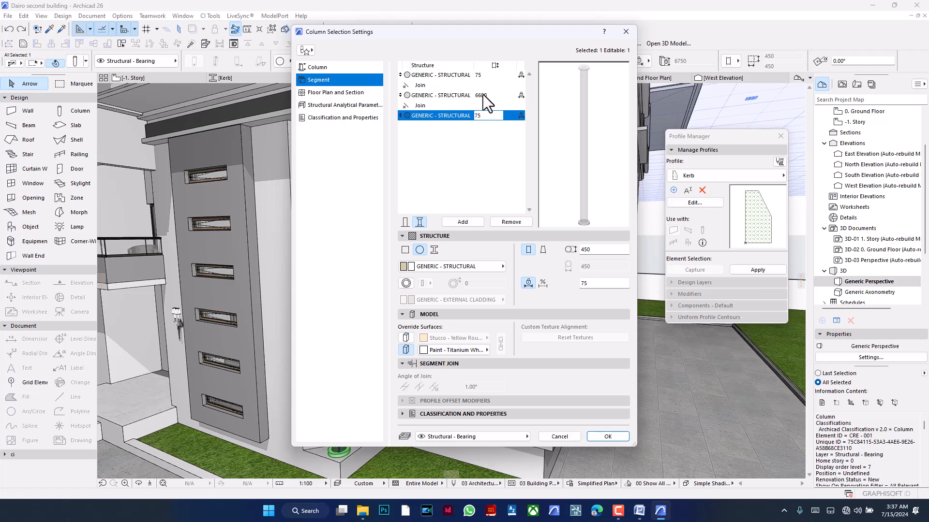
pyautogui.click(469, 96)
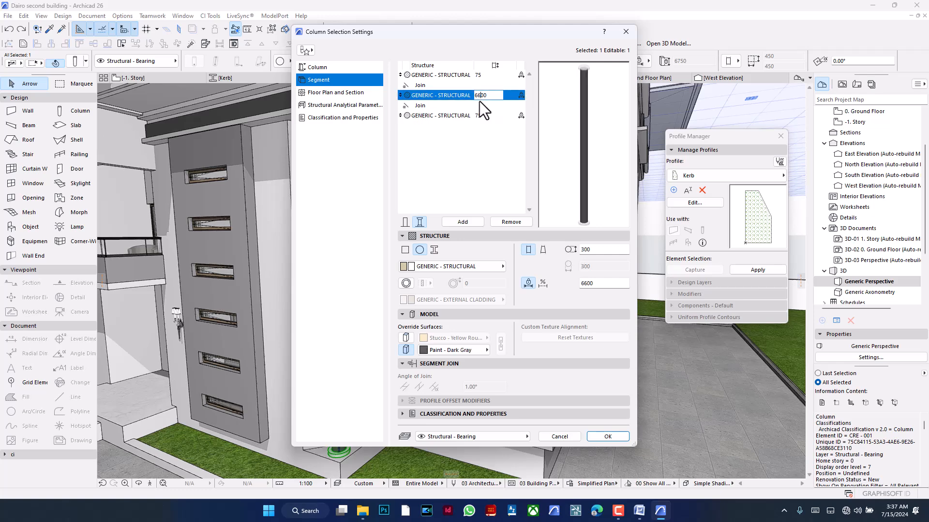
pyautogui.press('BackSpace')
pyautogui.write('4')
# - Add one extra segment next to the column's lower end segment and another next to its upper end segment
pyautogui.click(465, 116)
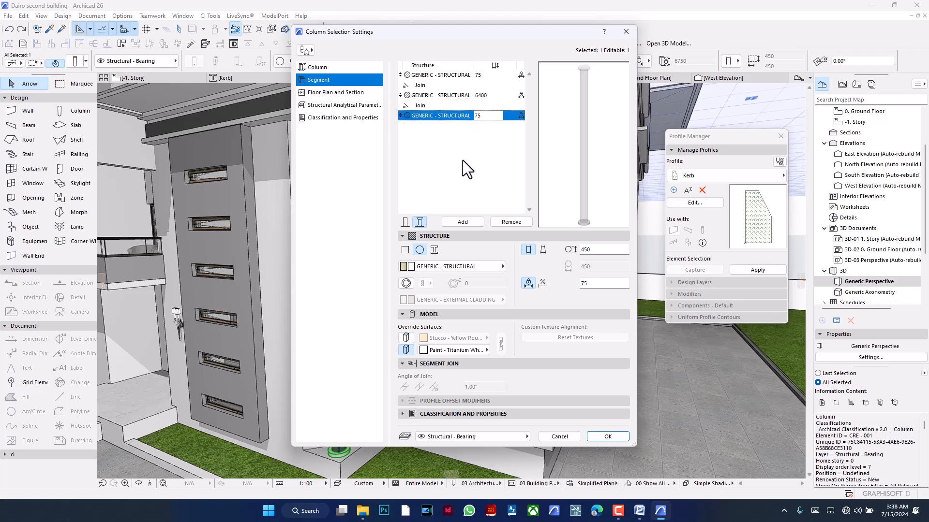
pyautogui.click(463, 222)
pyautogui.click(449, 75)
pyautogui.click(467, 221)
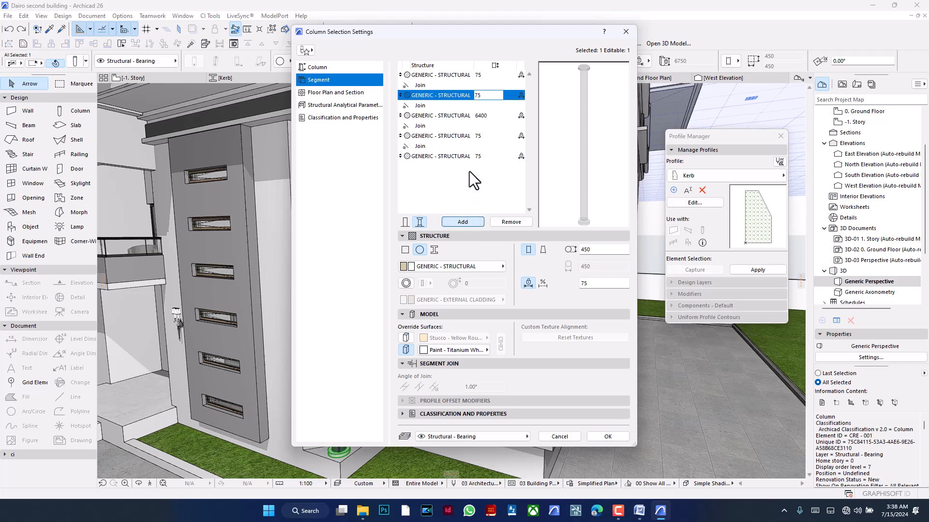
# - Set both added column segments to a length of 100 and a diameter of 300, apply the settings and check the column ends
pyautogui.keyDown('ctrl'); pyautogui.click(455, 136); pyautogui.keyUp('ctrl')
pyautogui.doubleClick(592, 283)
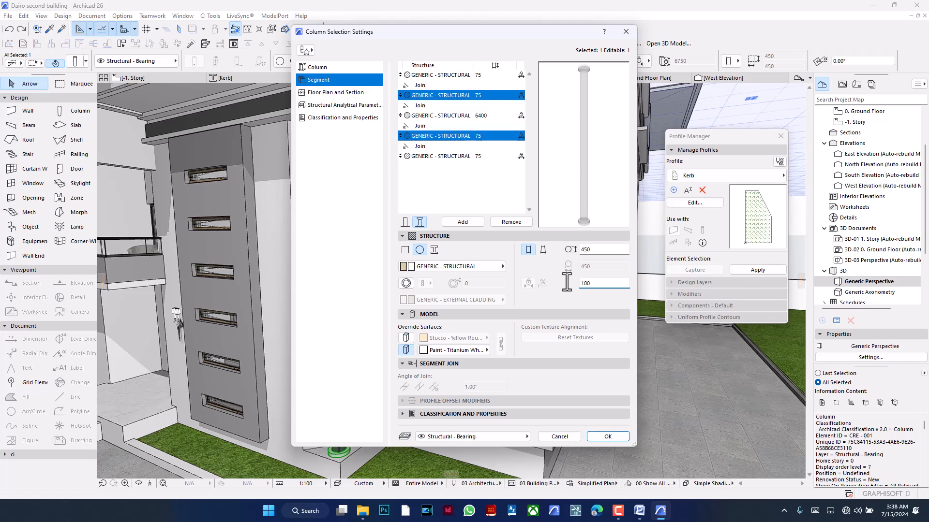
pyautogui.moveTo(598, 252); pyautogui.dragTo(577, 250)
pyautogui.write('300')
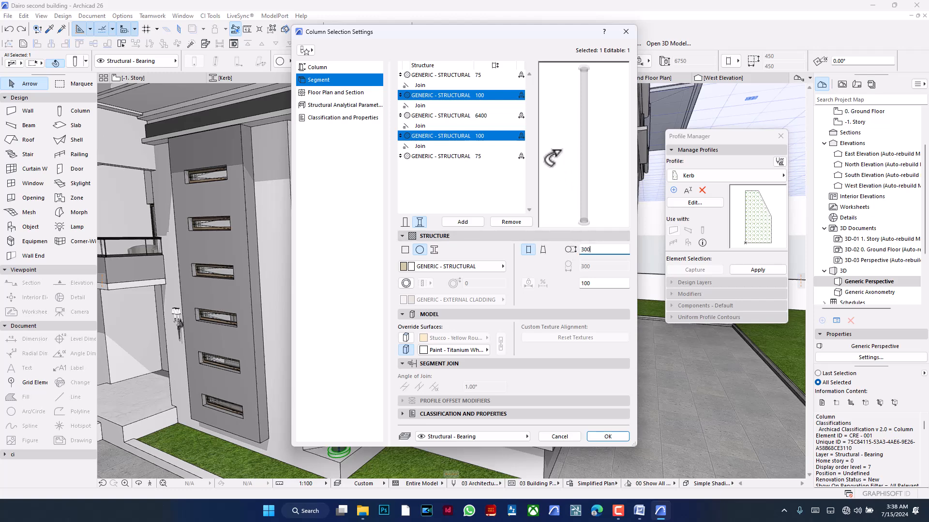
pyautogui.click(467, 116)
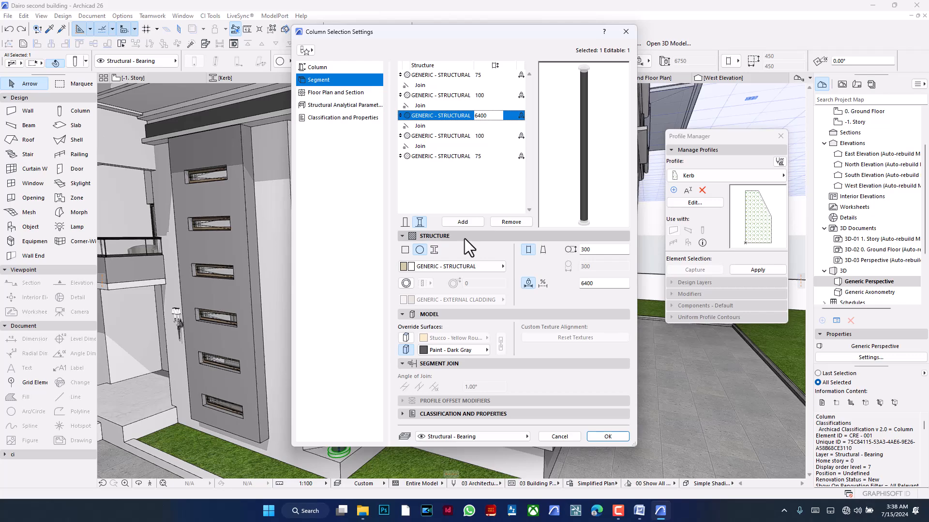
pyautogui.click(594, 437)
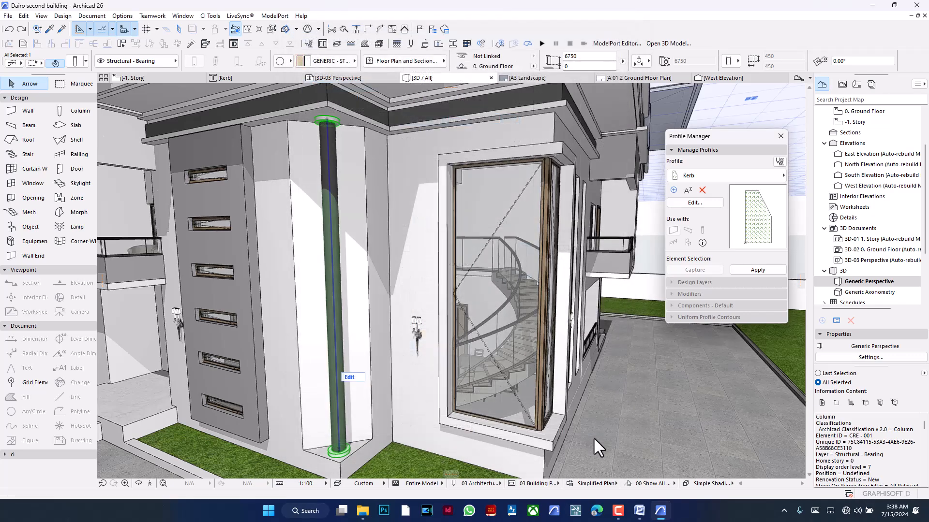
pyautogui.moveTo(402, 347); pyautogui.dragTo(450, 384, button='middle')
pyautogui.scroll(4, 387, 189)
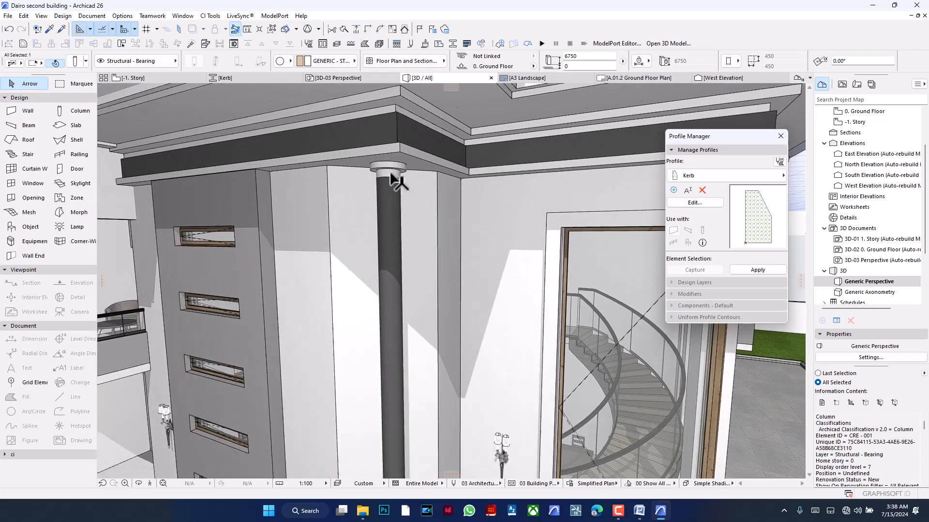
pyautogui.scroll(2, 390, 175)
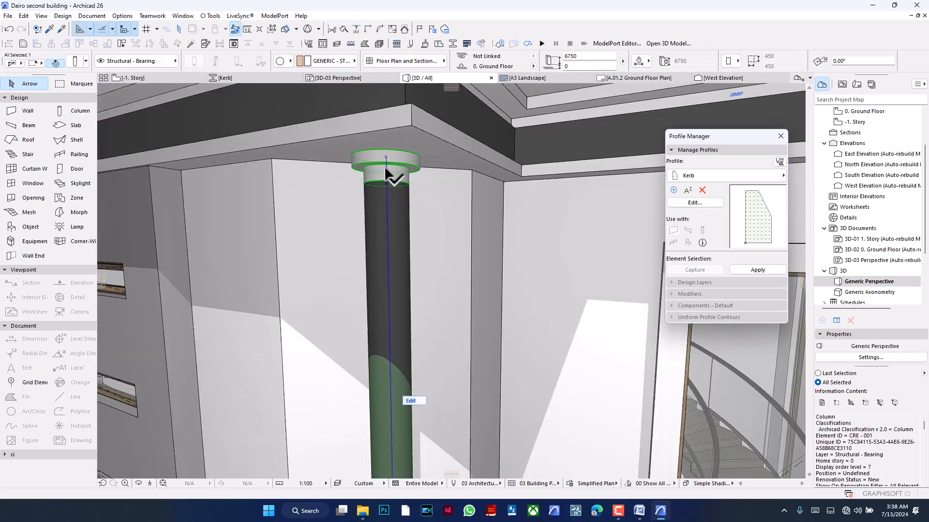
pyautogui.scroll(-5, 367, 191)
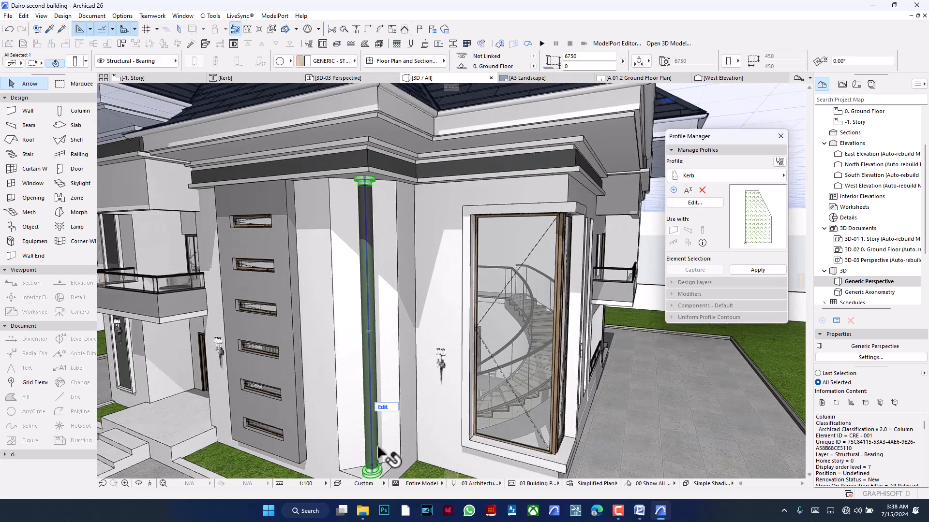
pyautogui.press('Escape')
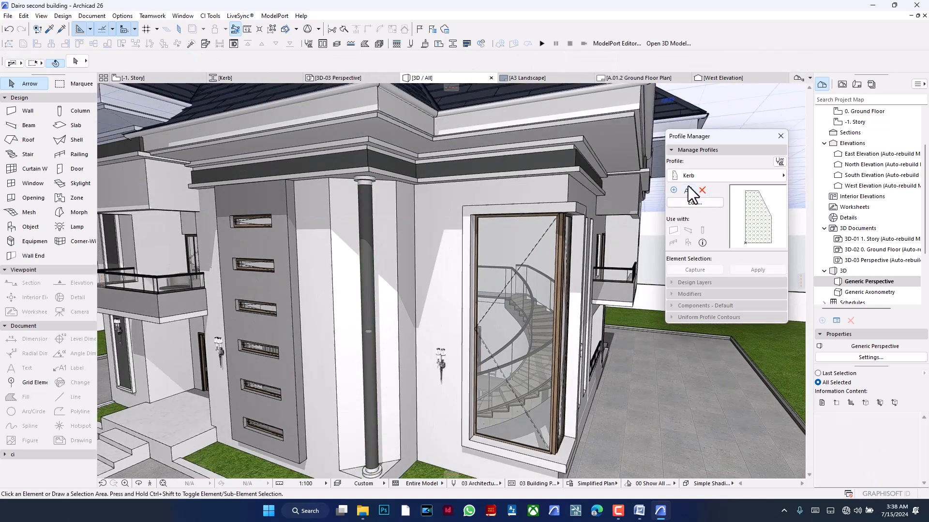
# - Start a new complex profile and delete its default square fill
pyautogui.click(673, 190)
pyautogui.click(394, 148)
pyautogui.click(522, 287)
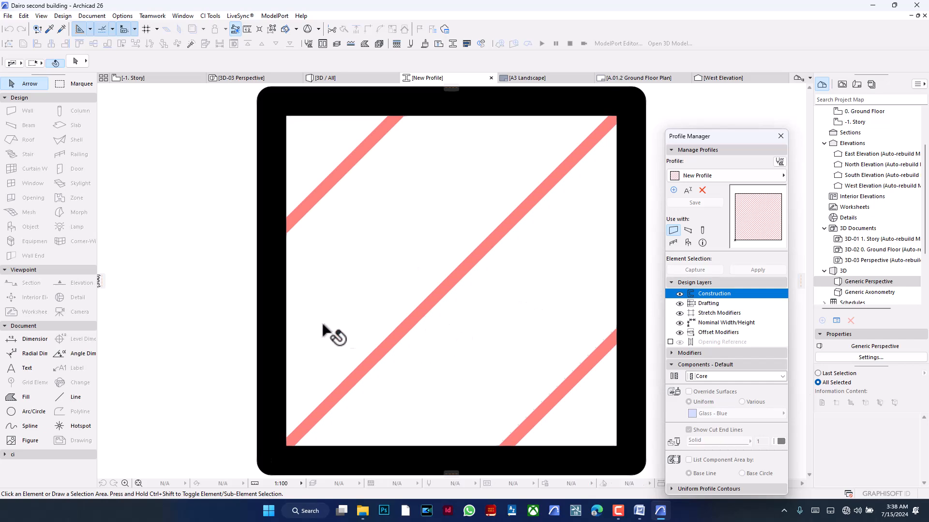
pyautogui.click(362, 325)
pyautogui.press('BackSpace')
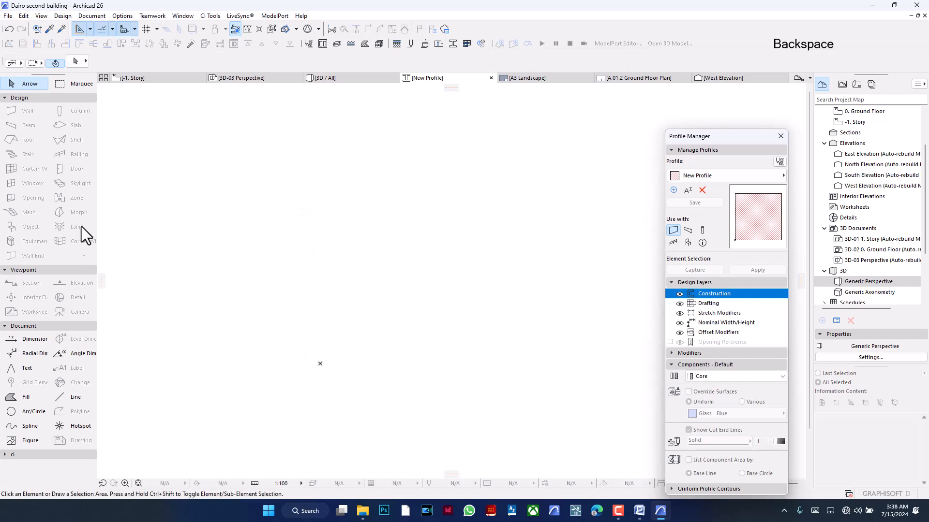
# - Draw a circle with a radius of about 150 centred on the profile origin, and display its outline as a hairline
pyautogui.click(25, 413)
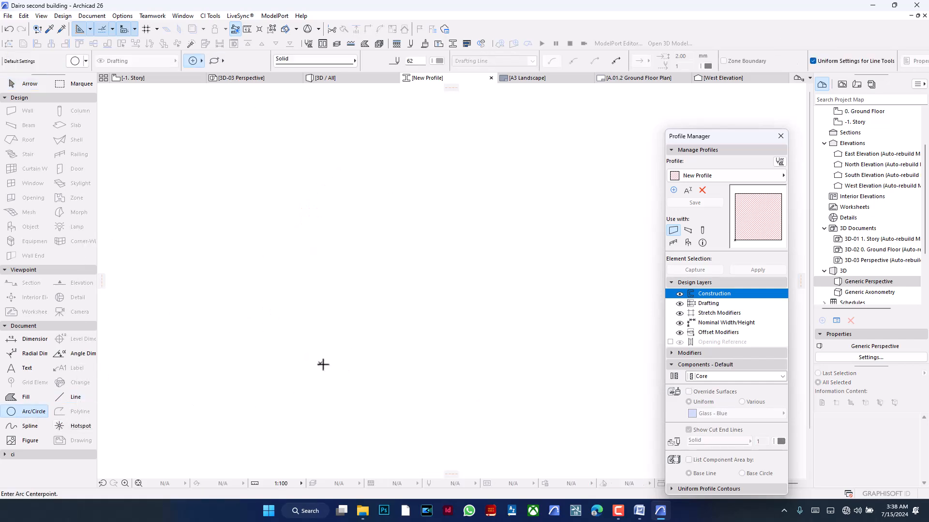
pyautogui.click(320, 364)
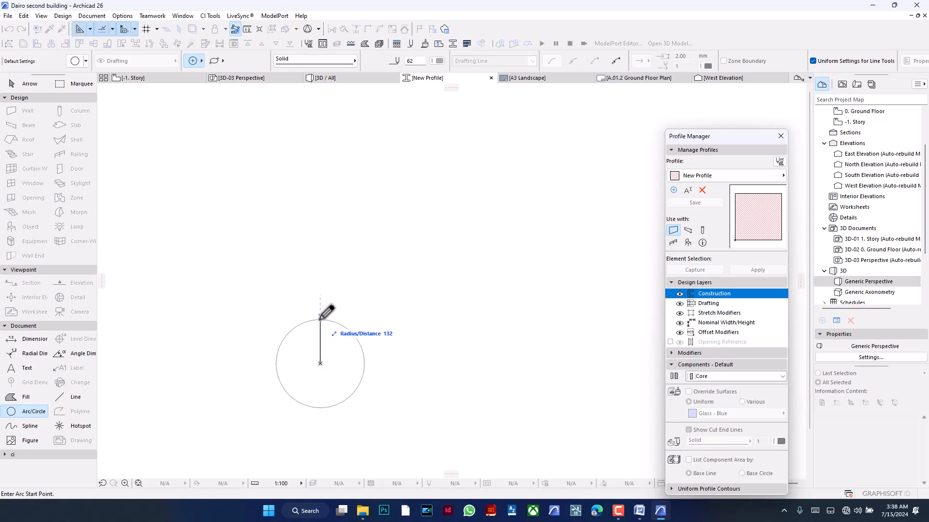
pyautogui.write('150')
pyautogui.press('Return')
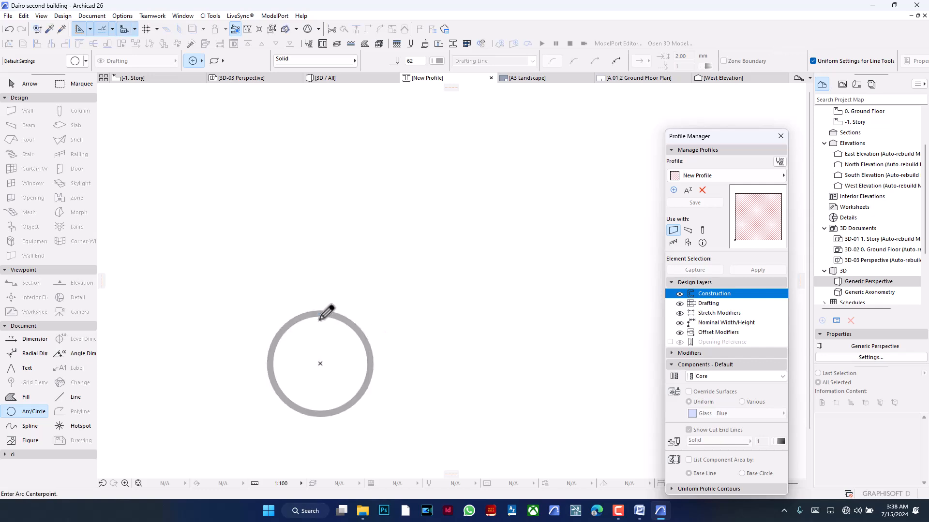
pyautogui.moveTo(336, 311); pyautogui.dragTo(379, 263, button='middle')
pyautogui.scroll(2, 379, 266)
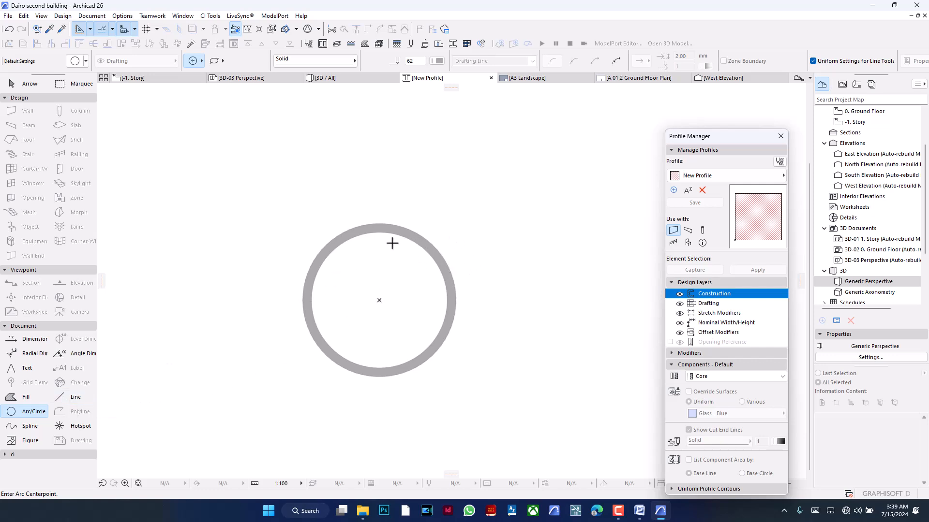
pyautogui.rightClick(460, 181)
pyautogui.click(492, 222)
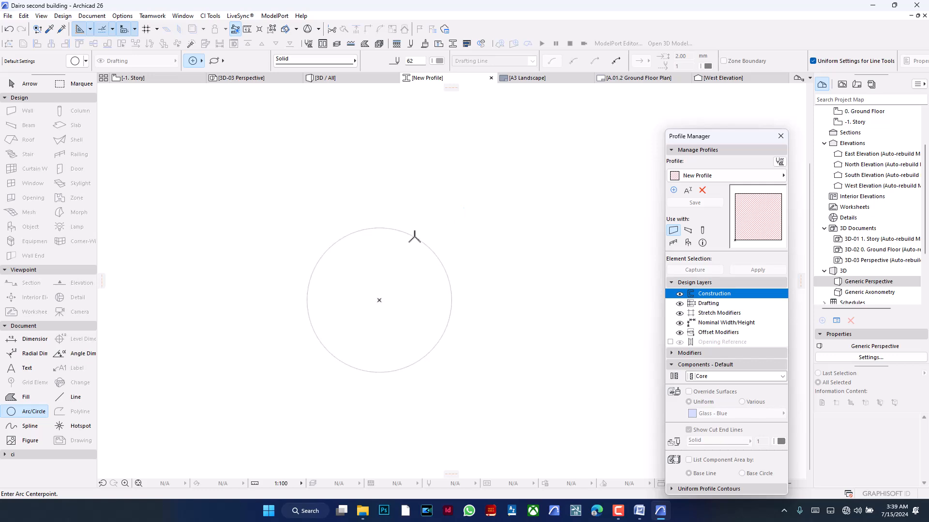
# - Try a circle of radius 25 centred on the large circle's topmost point, and delete it
pyautogui.click(396, 231)
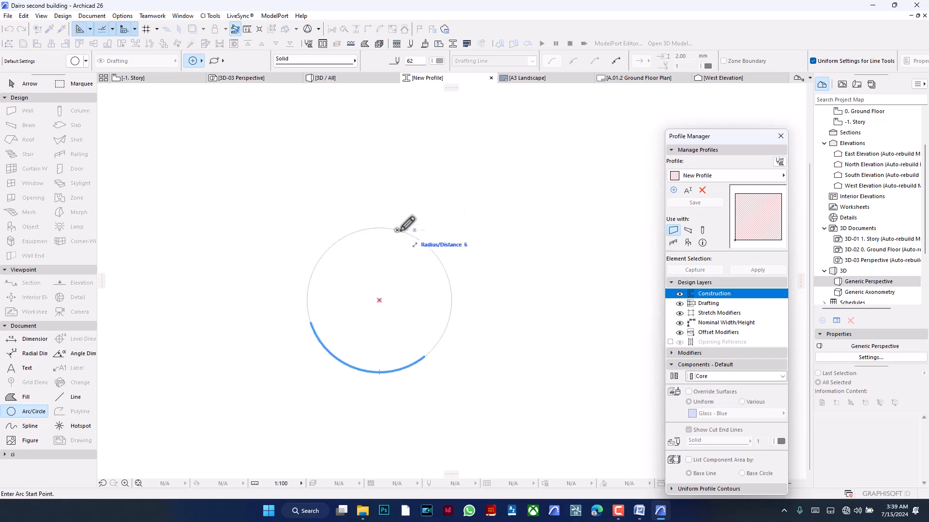
pyautogui.press('Escape')
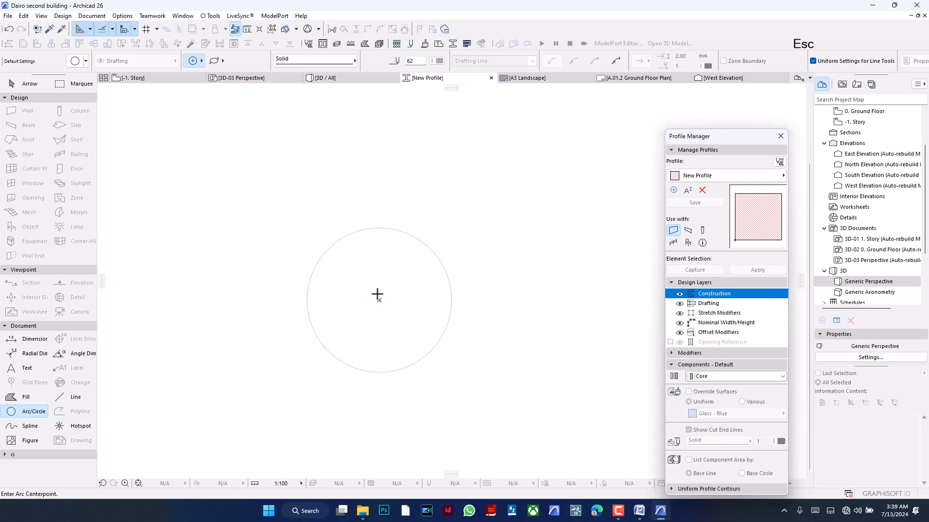
pyautogui.click(380, 300)
pyautogui.scroll(2, 379, 225)
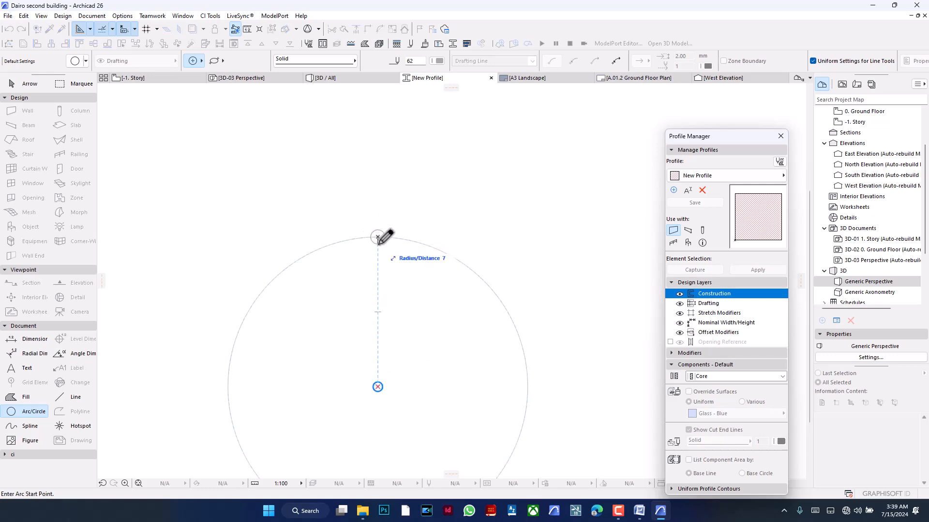
pyautogui.write('1')
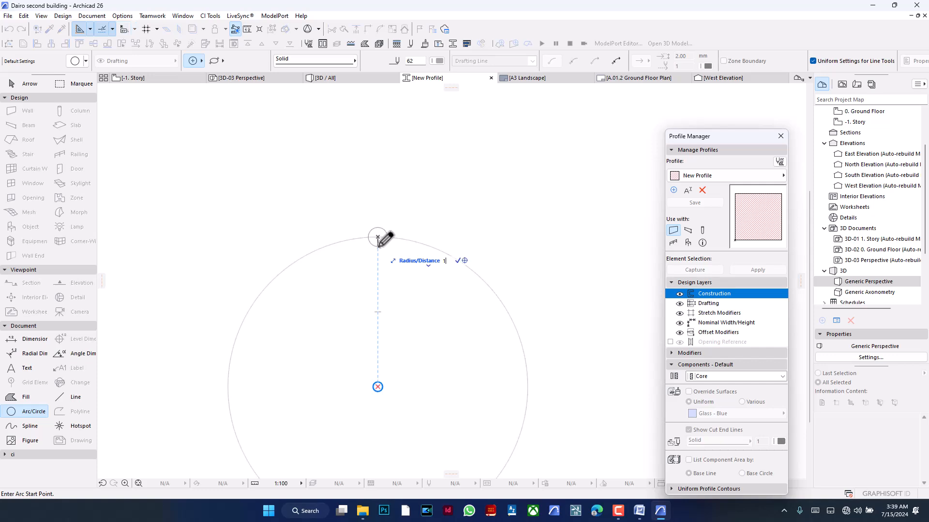
pyautogui.press('BackSpace')
pyautogui.write('25')
pyautogui.press('Return')
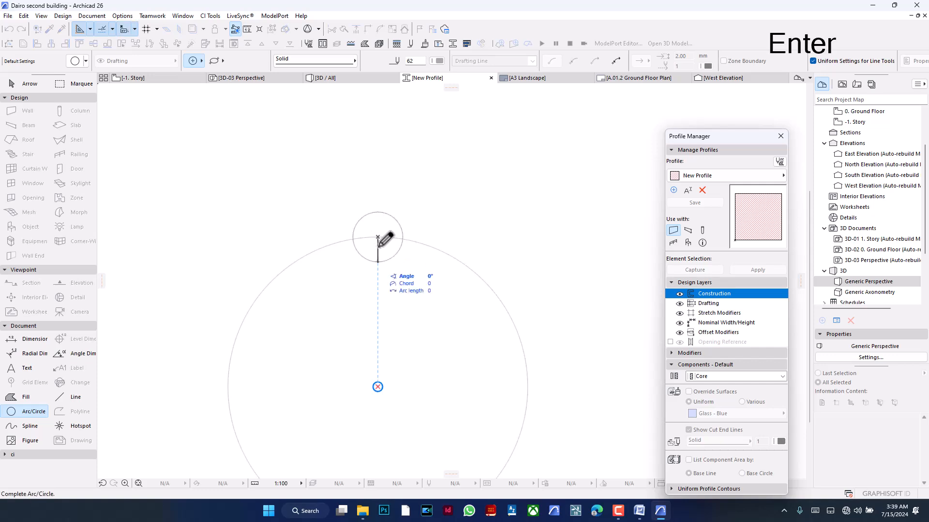
pyautogui.click(379, 244)
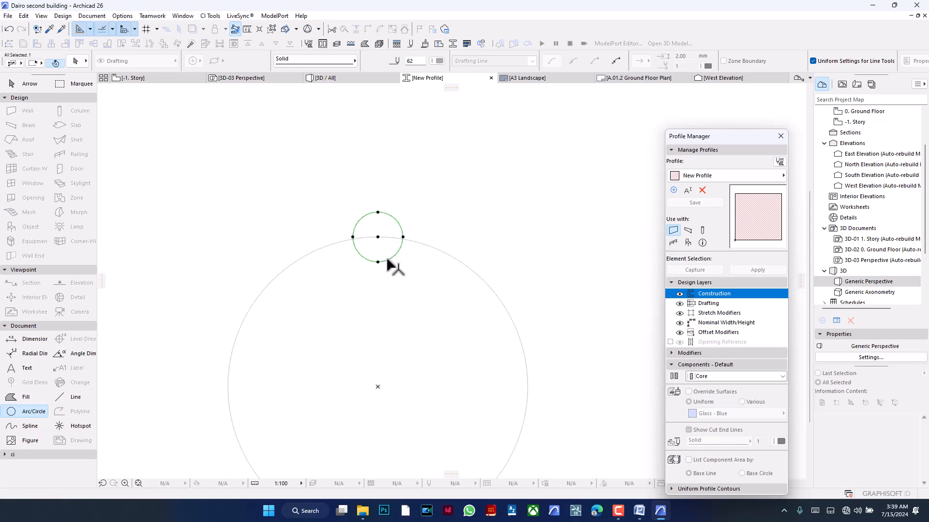
pyautogui.click(378, 262)
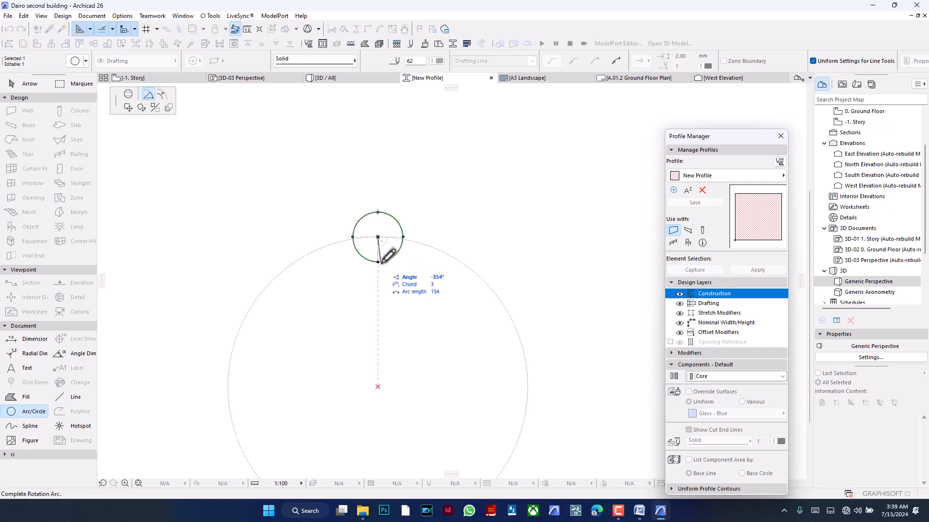
pyautogui.press('Escape')
pyautogui.press('BackSpace')
# - Draw a circle of radius 12.5 centred on the large circle's topmost point, and trim both circles to leave an inward semicircular notch
pyautogui.click(377, 237)
pyautogui.write('12')
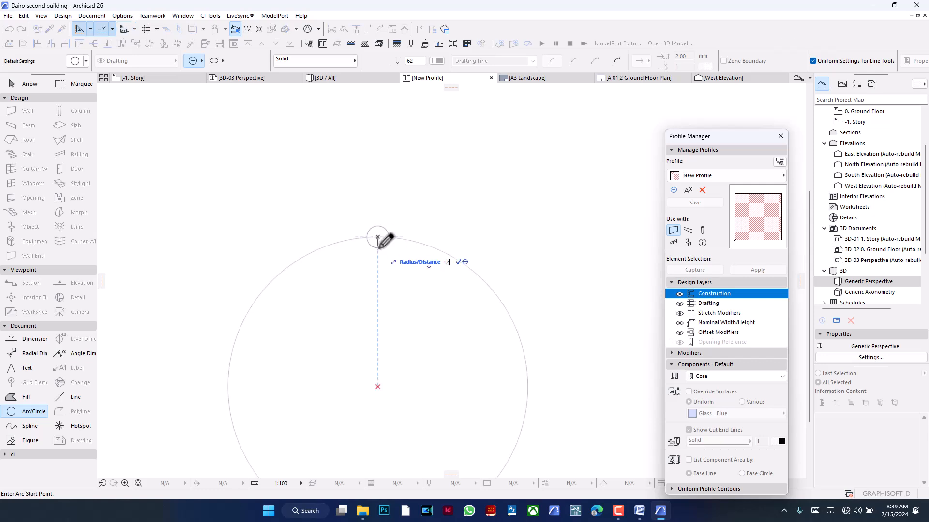
pyautogui.write('.5')
pyautogui.press('Return')
pyautogui.click(379, 239)
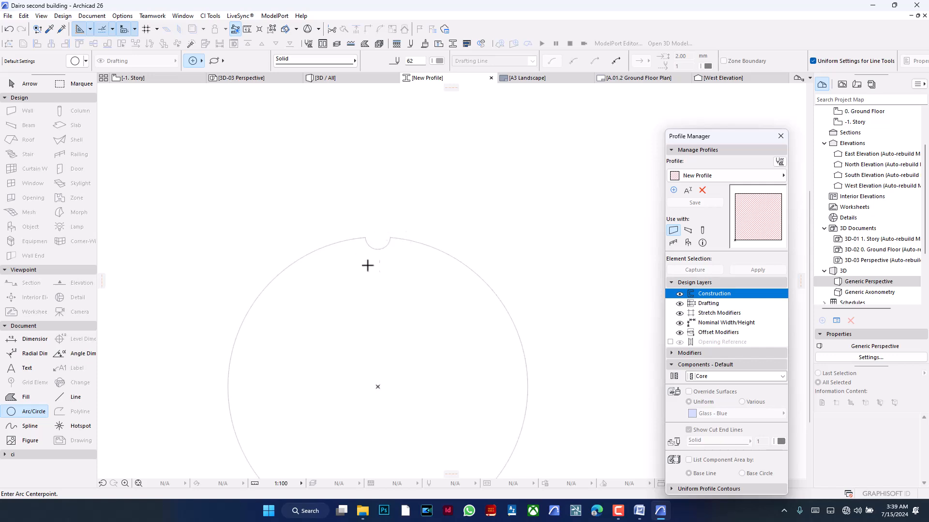
# - Set up Multiply for the semicircular notch arc as a rotation with Spread distribution and 20° spacing
pyautogui.scroll(-2, 397, 249)
pyautogui.keyDown('shift'); pyautogui.click(390, 246); pyautogui.keyUp('shift')
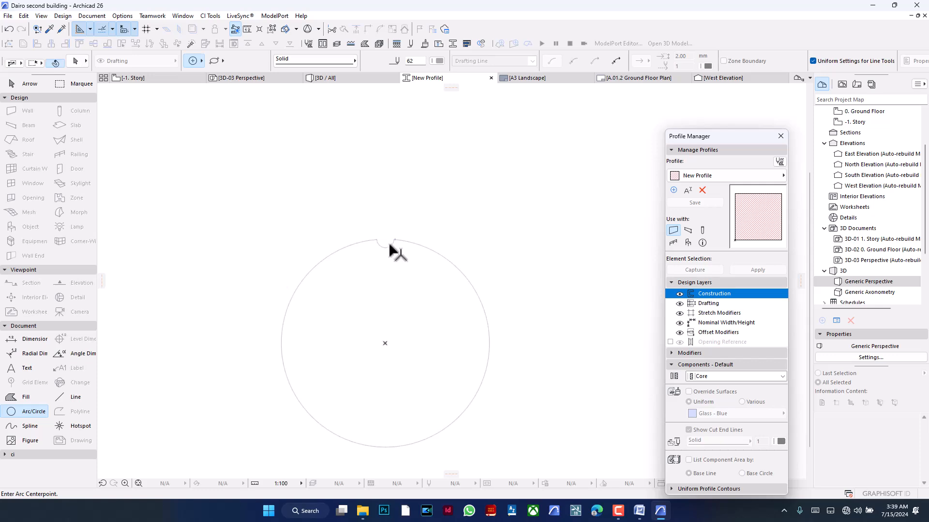
pyautogui.scroll(2, 397, 279)
pyautogui.hotkey('ctrl', 'u')
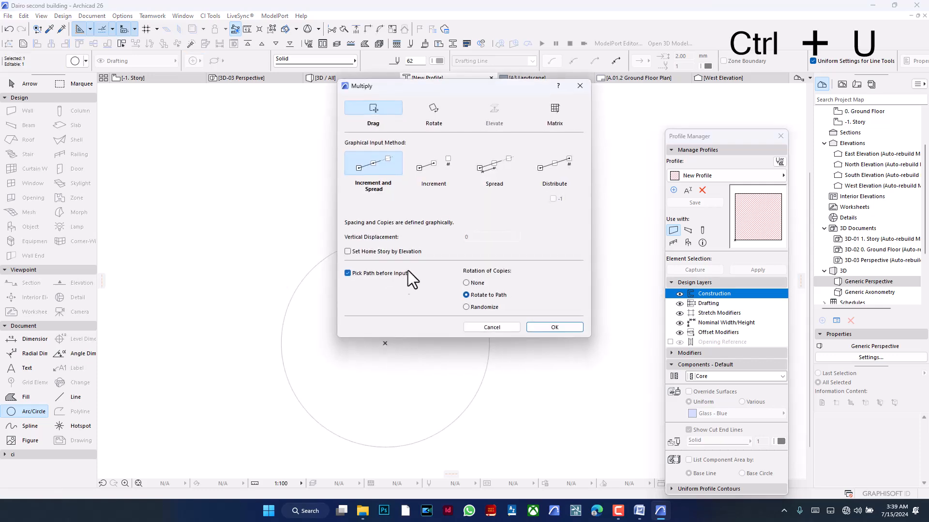
pyautogui.click(507, 166)
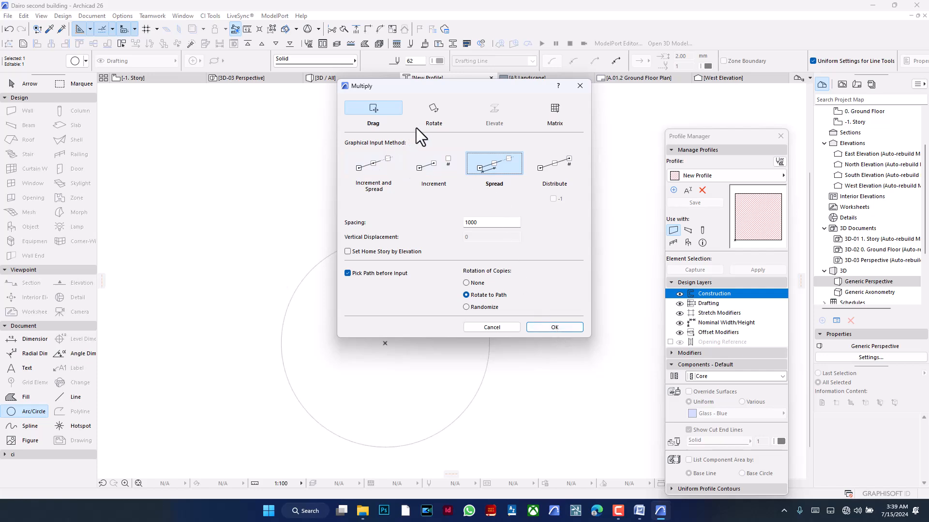
pyautogui.click(433, 108)
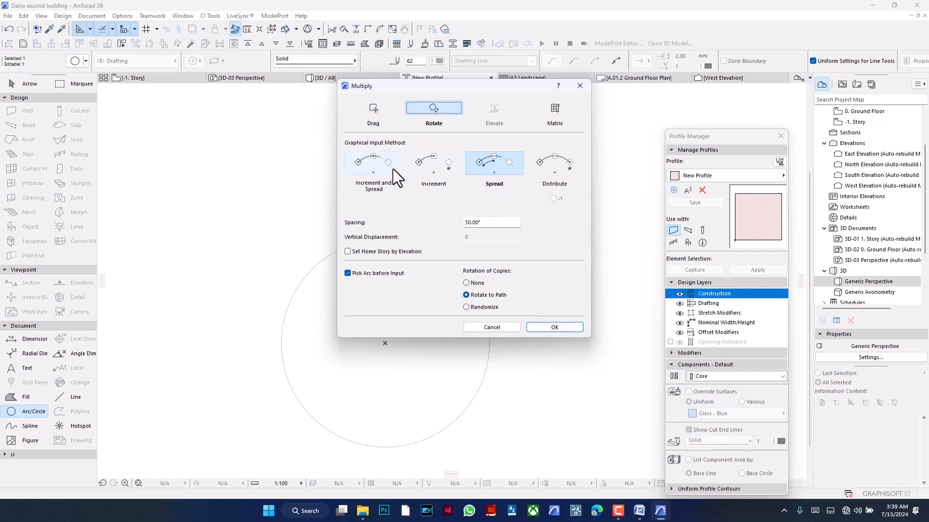
pyautogui.moveTo(482, 222); pyautogui.dragTo(459, 222)
pyautogui.press('BackSpace')
pyautogui.press('BackSpace')
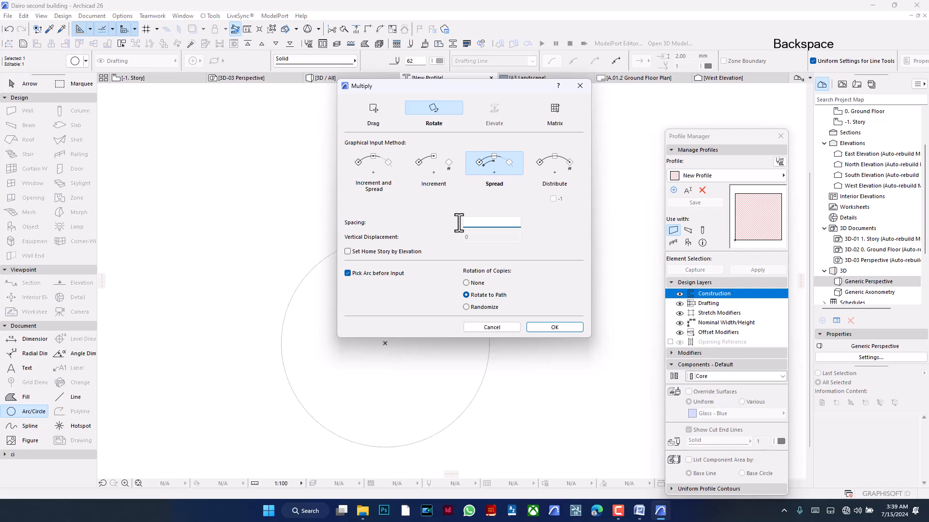
pyautogui.write('20')
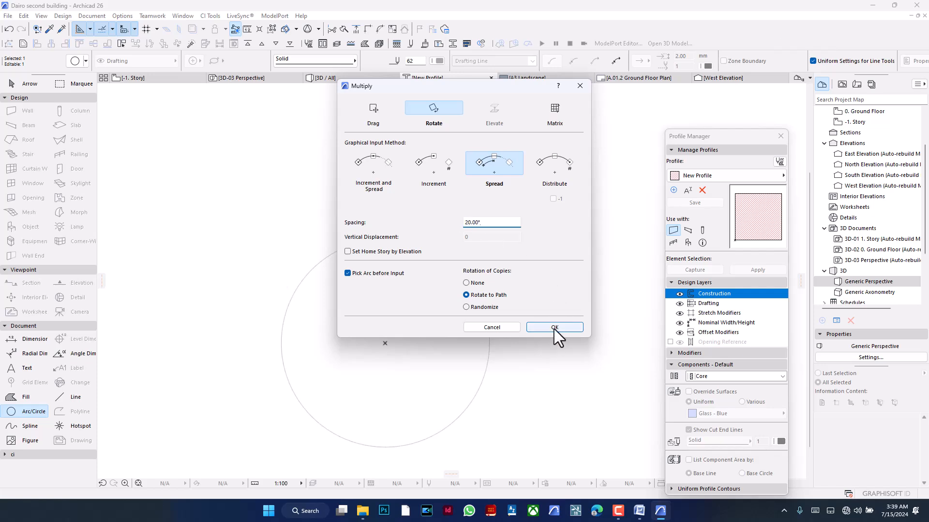
pyautogui.click(554, 327)
# - Rotate the notch copies in a full turn around the large circle's centre, starting from its topmost point
pyautogui.click(469, 278)
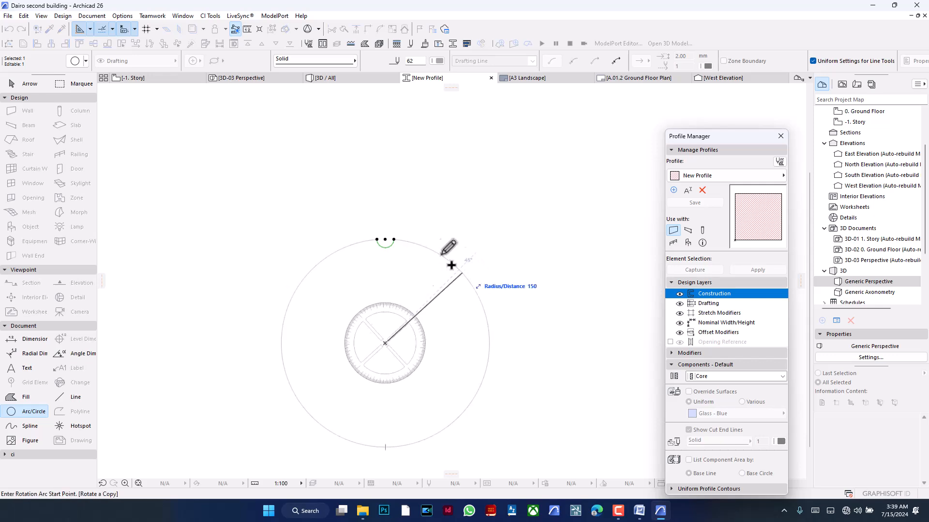
pyautogui.click(385, 240)
pyautogui.click(385, 240)
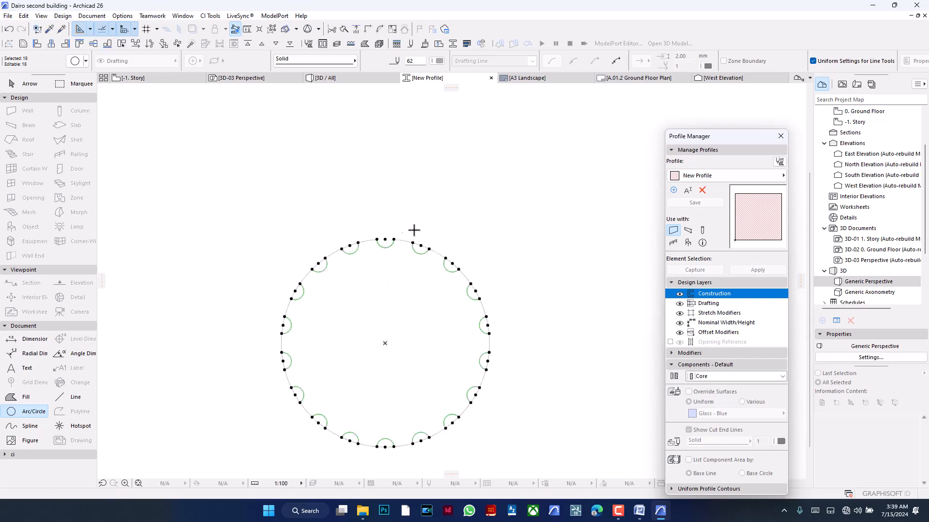
pyautogui.press('Escape')
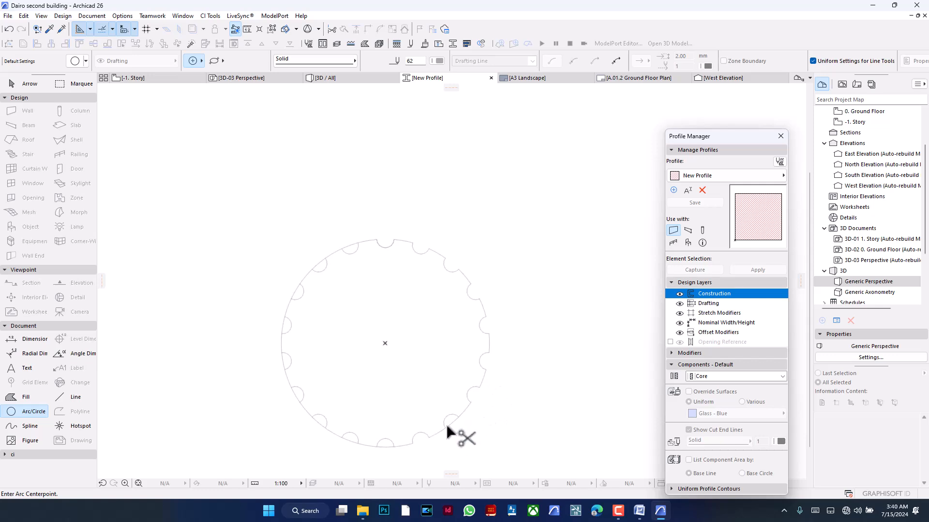
# - Trim away the large circle's segments across all the notches to leave a continuous fluted outline
pyautogui.scroll(3, 390, 444)
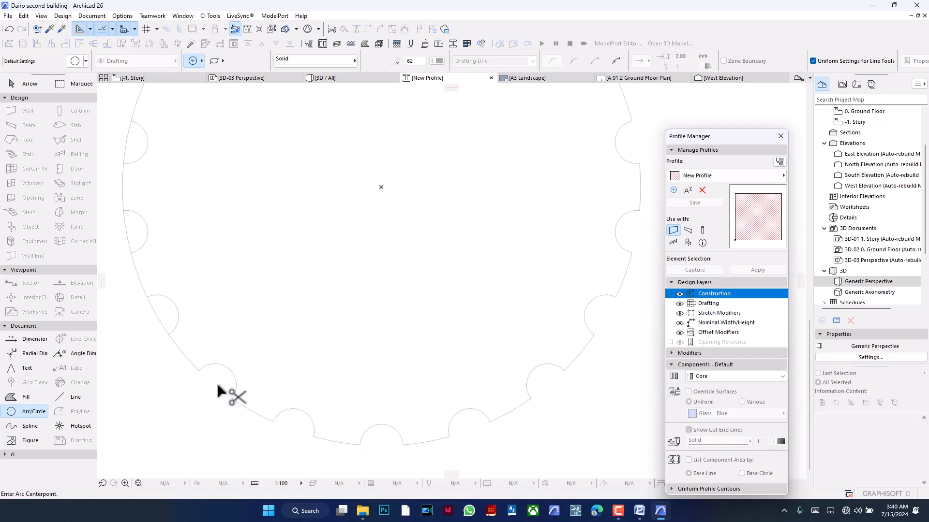
pyautogui.moveTo(151, 312); pyautogui.dragTo(306, 396, button='middle')
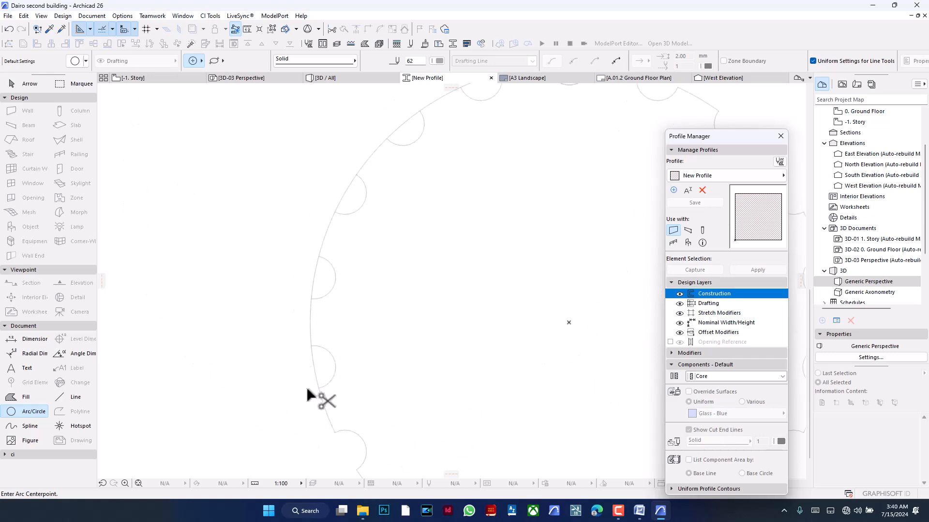
pyautogui.hotkey('ctrl', 'z')
pyautogui.moveTo(326, 256); pyautogui.dragTo(215, 420, button='middle')
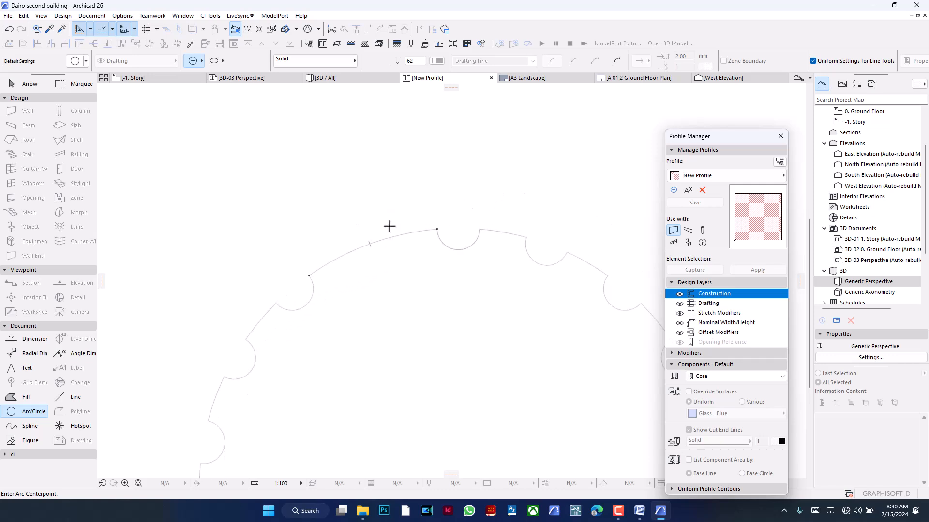
pyautogui.hotkey('ctrl', 'z')
pyautogui.keyDown('ctrl'); pyautogui.click(382, 238); pyautogui.keyUp('ctrl')
# - Create a fill that covers the whole area inside the closed fluted outline
pyautogui.scroll(-5, 382, 184)
pyautogui.scroll(3, 436, 240)
pyautogui.click(22, 397)
pyautogui.click(282, 334)
pyautogui.click(285, 333)
# - Change the fluted fill's building material to Reinforced Concrete - Structural
pyautogui.click(414, 66)
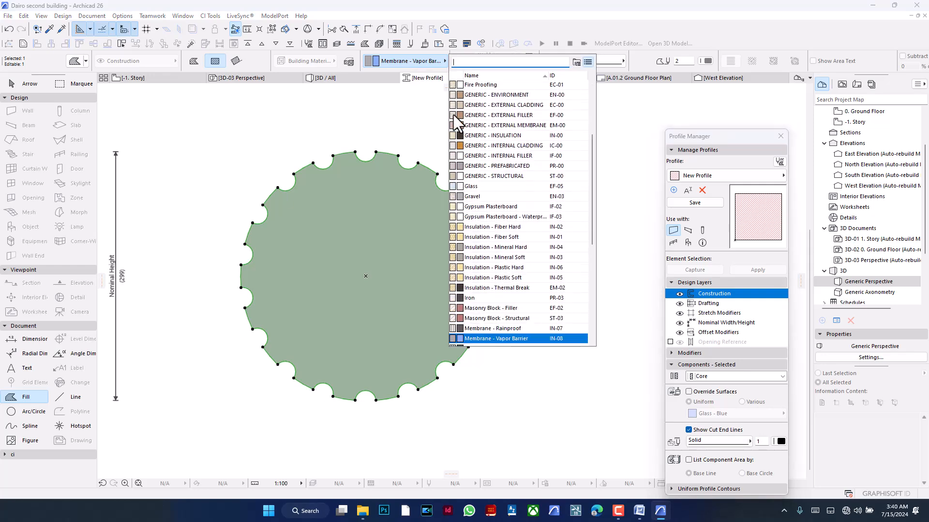
pyautogui.write('re')
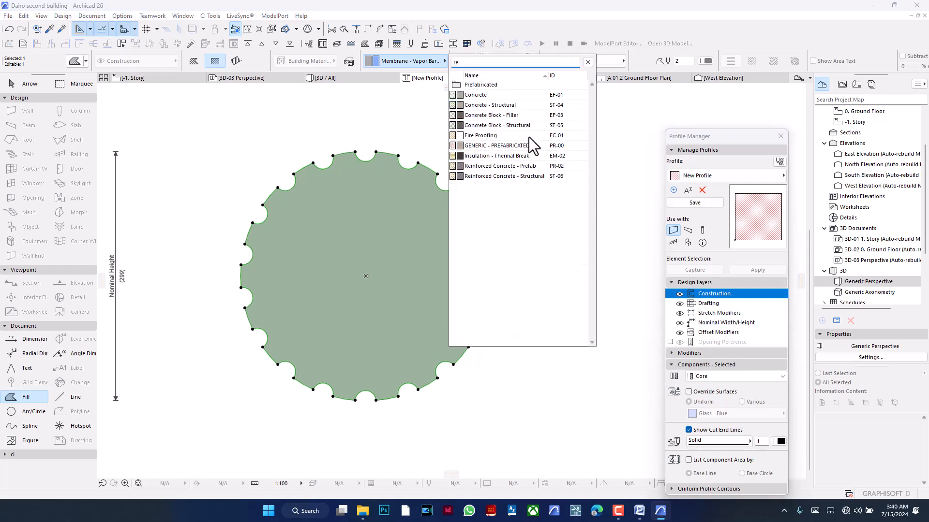
pyautogui.click(530, 173)
pyautogui.press('Escape')
# - Make the profile available for columns and save it under the name "Column with fluting"
pyautogui.scroll(-4, 407, 234)
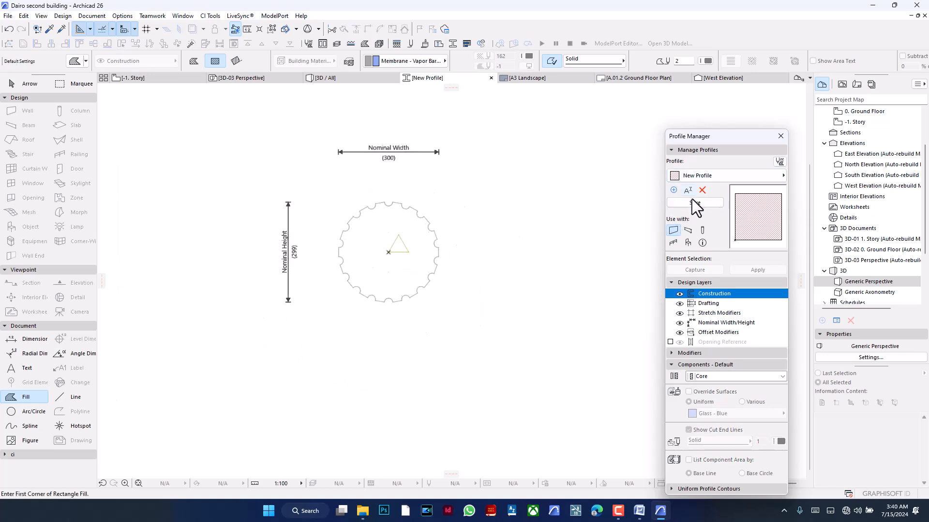
pyautogui.click(702, 230)
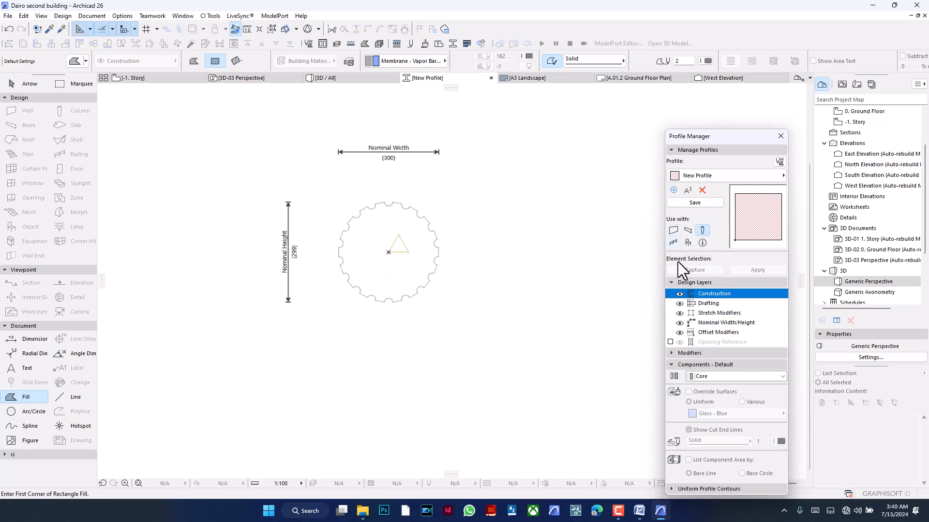
pyautogui.click(689, 201)
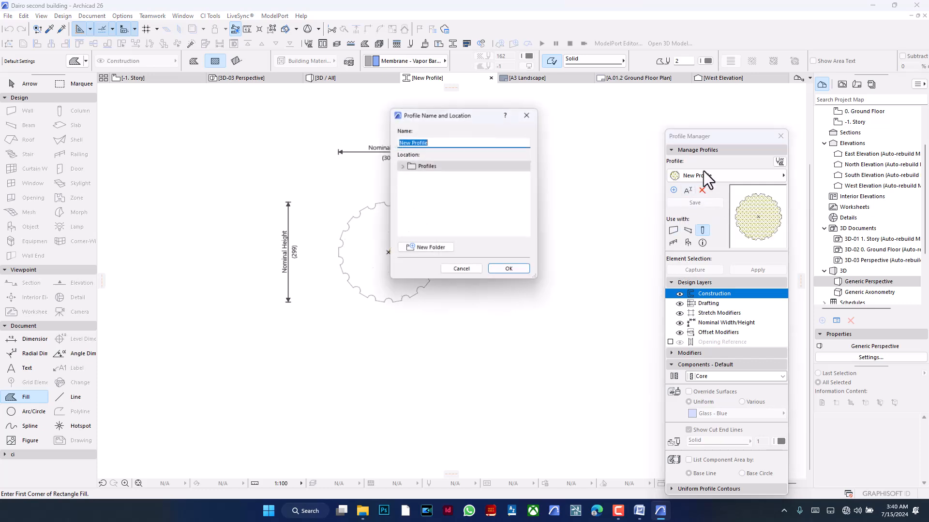
pyautogui.write('c')
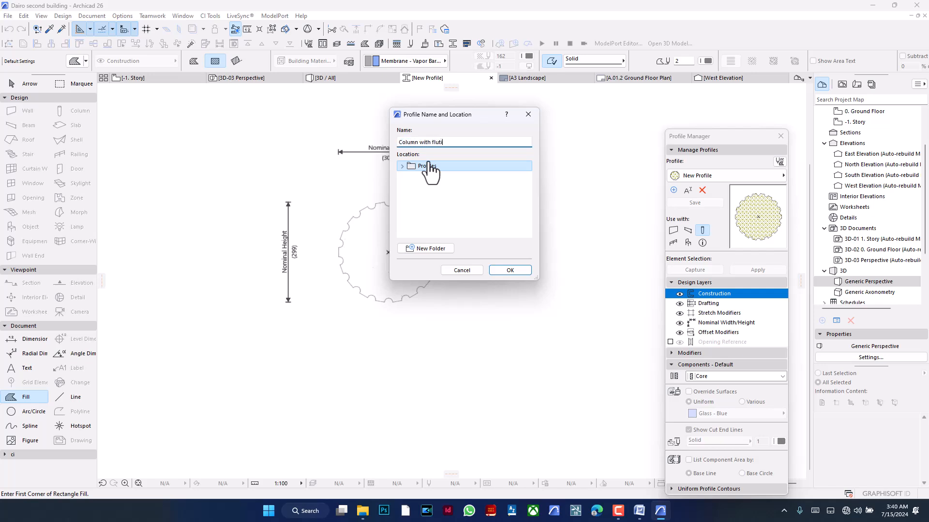
pyautogui.click(499, 269)
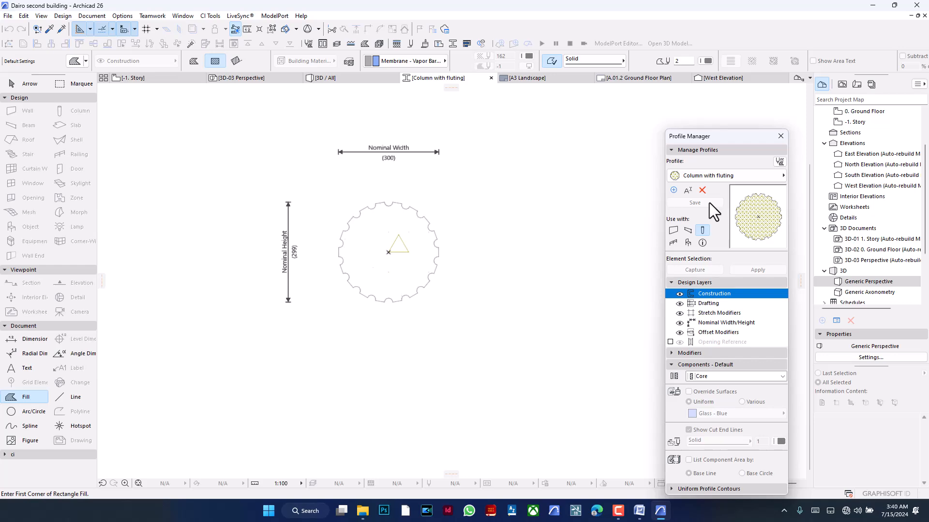
# - In the 3D view, assign the Column with fluting profile to the 6400-long middle segment of the corner column
pyautogui.moveTo(130, 79)
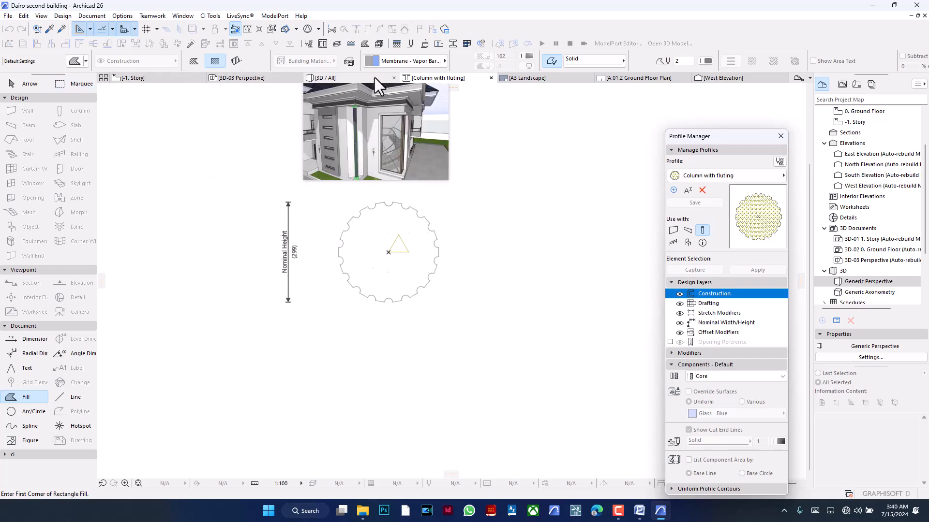
pyautogui.click(360, 79)
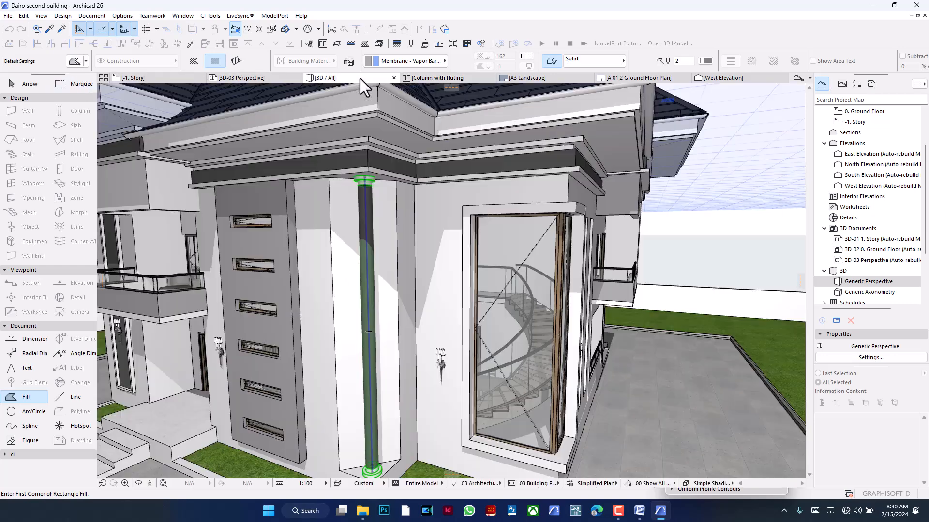
pyautogui.click(368, 222)
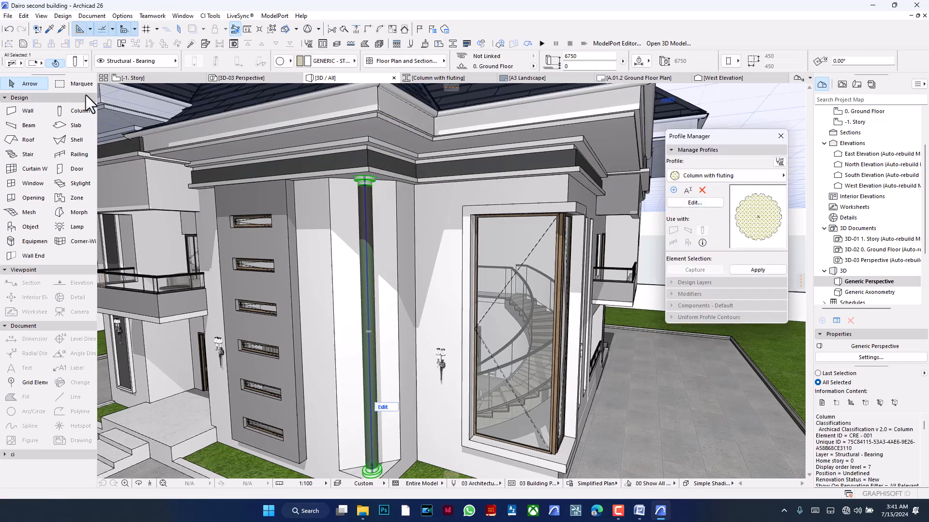
pyautogui.click(75, 62)
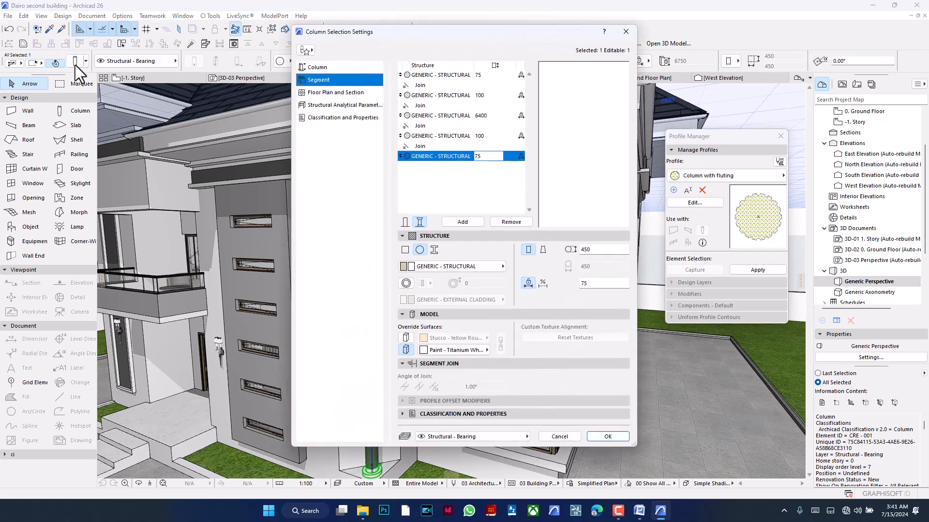
pyautogui.click(450, 116)
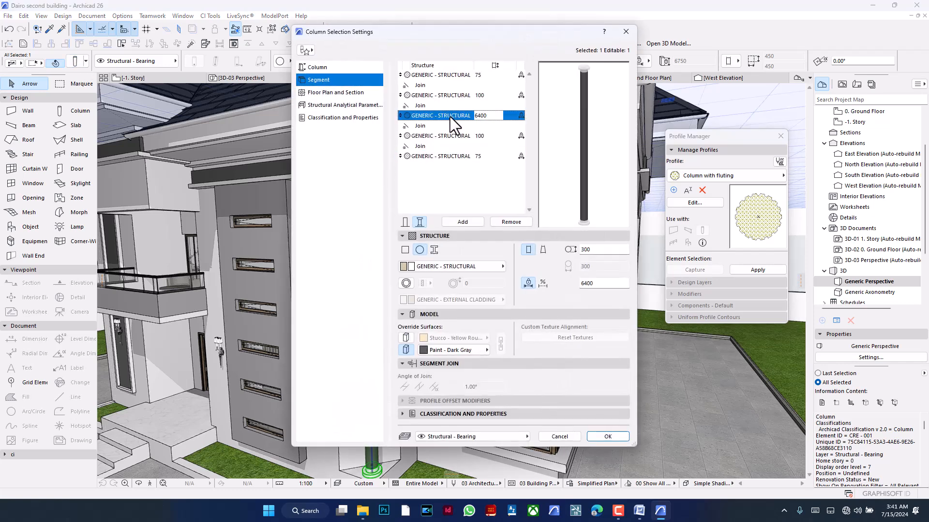
pyautogui.click(434, 250)
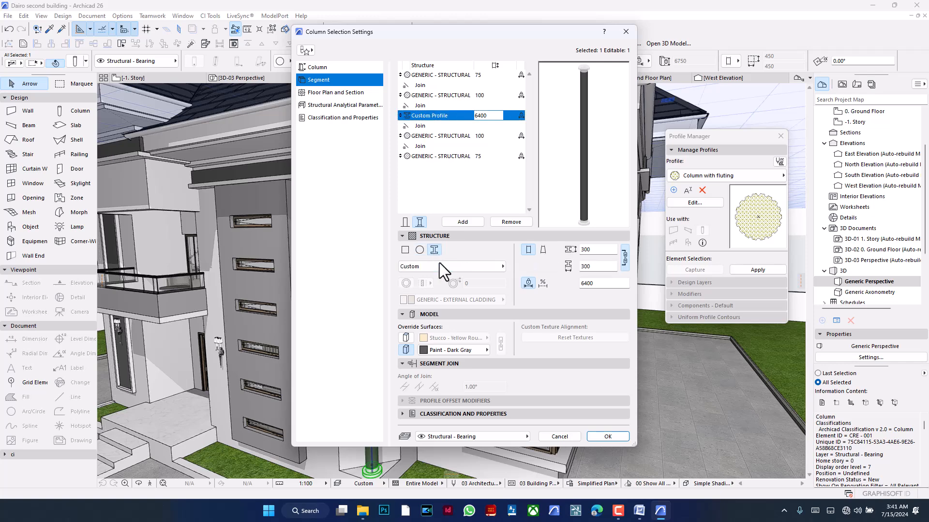
pyautogui.click(439, 265)
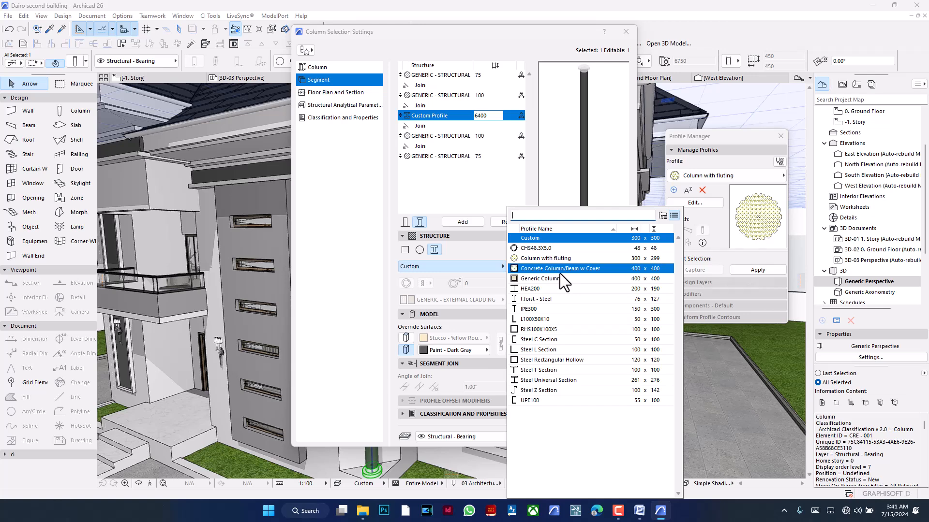
pyautogui.click(559, 260)
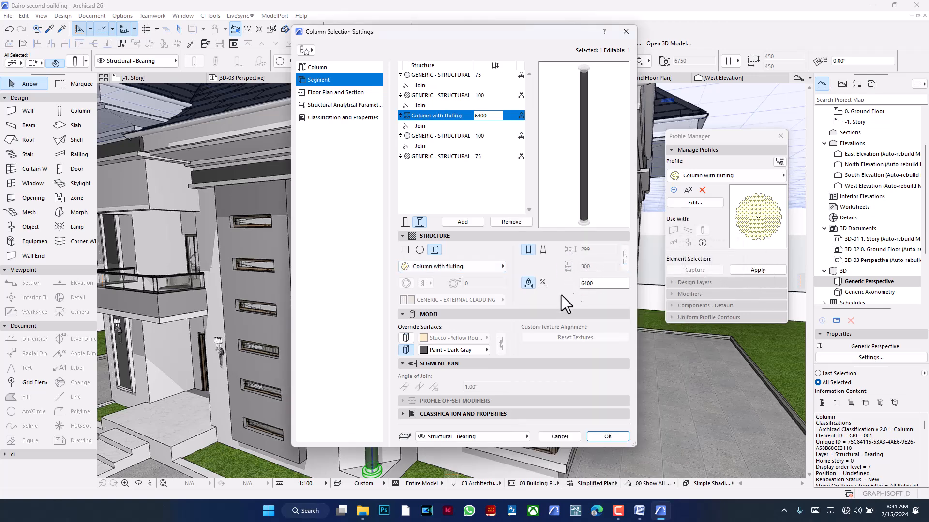
# - Override the fluted segment's surface with Paint - Glossy White and apply the column settings
pyautogui.click(463, 356)
pyautogui.write('gloss')
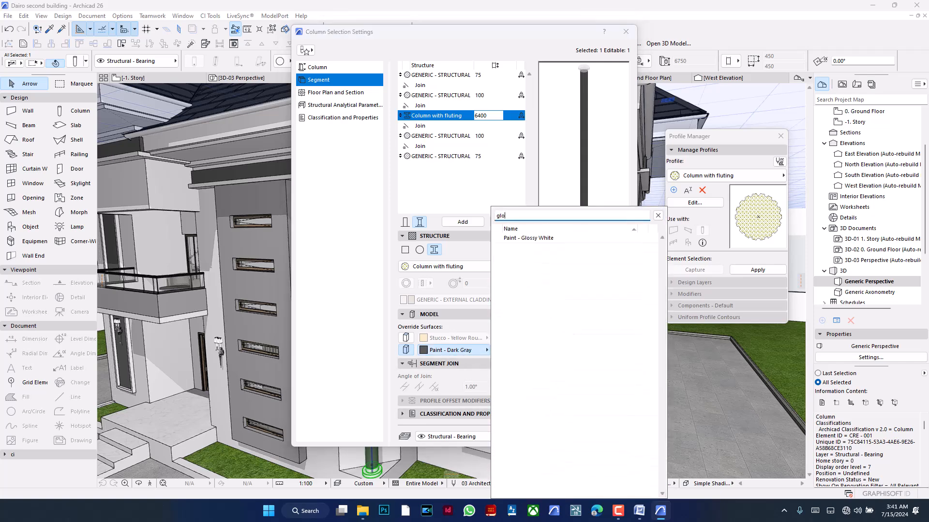
pyautogui.click(546, 237)
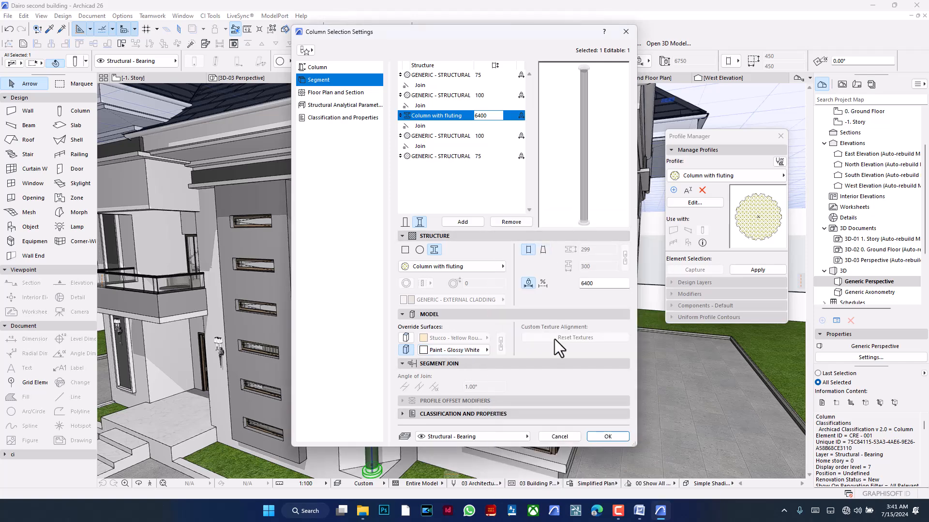
pyautogui.click(605, 434)
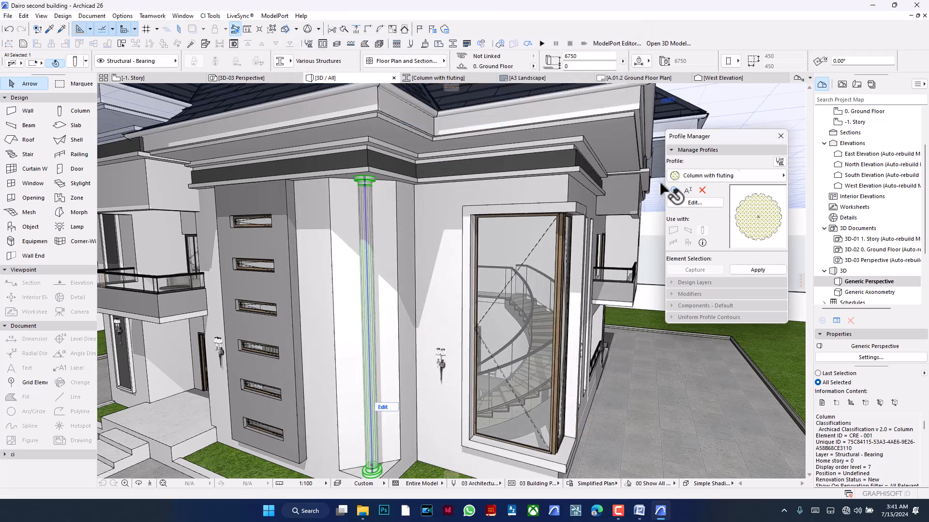
pyautogui.click(751, 124)
# - Examine the fluting on the corner column's shaft and where it meets the capital
pyautogui.keyDown('shift'); pyautogui.moveTo(323, 299); pyautogui.dragTo(322, 298, button='middle'); pyautogui.keyUp('shift')
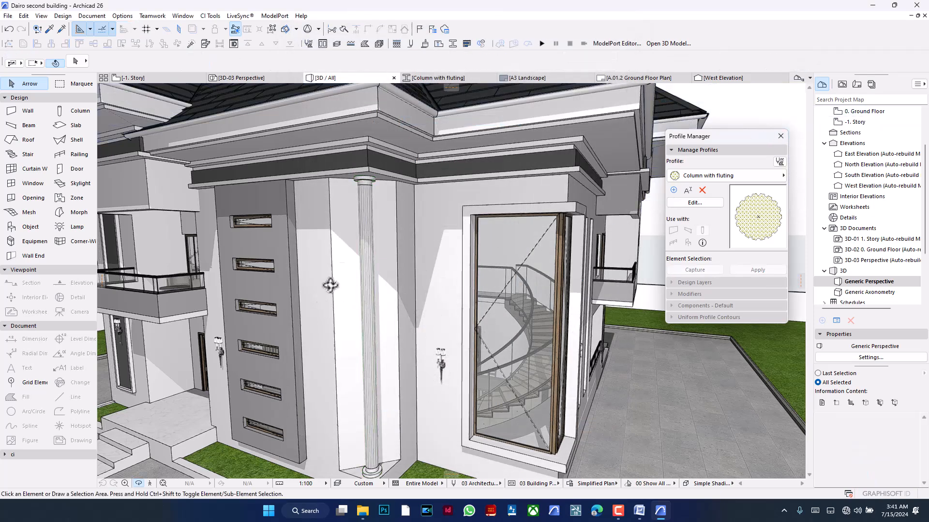
pyautogui.scroll(10, 321, 298)
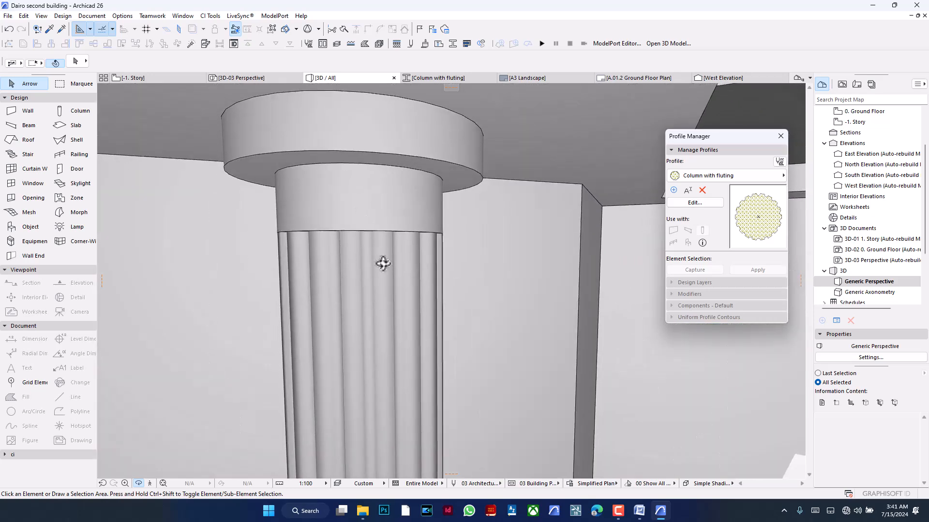
pyautogui.keyDown('shift'); pyautogui.moveTo(383, 264); pyautogui.dragTo(470, 247, button='middle'); pyautogui.keyUp('shift')
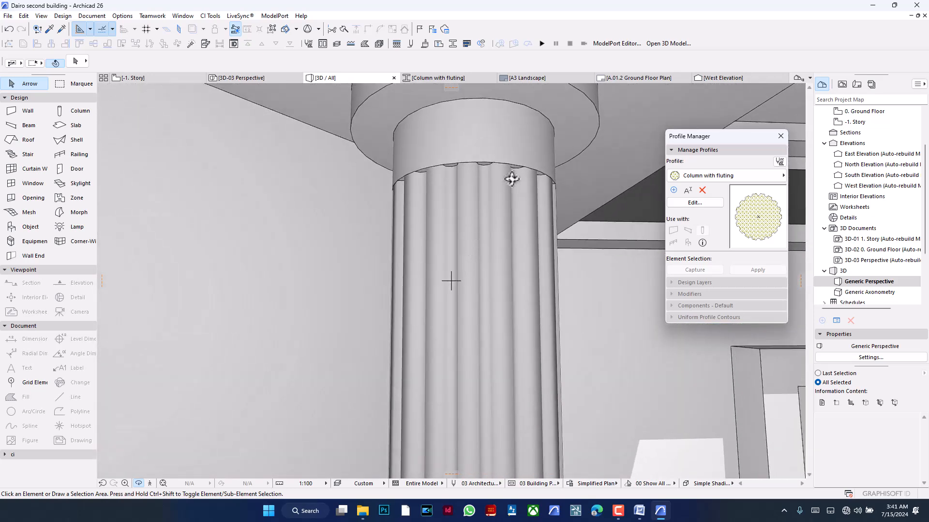
pyautogui.scroll(5, 514, 174)
pyautogui.moveTo(499, 188)
pyautogui.keyDown('shift'); pyautogui.mouseDown(button='middle')
pyautogui.moveTo(360, 190)
pyautogui.moveTo(213, 222)
pyautogui.moveTo(524, 205)
pyautogui.mouseUp(button='middle'); pyautogui.keyUp('shift')
pyautogui.scroll(-6, 499, 203)
pyautogui.scroll(-12, 471, 194)
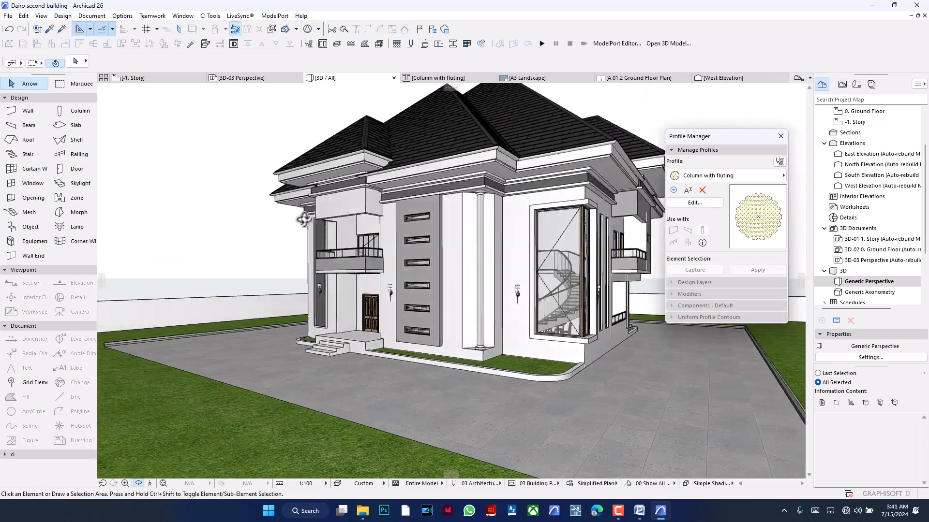
pyautogui.scroll(10, 479, 193)
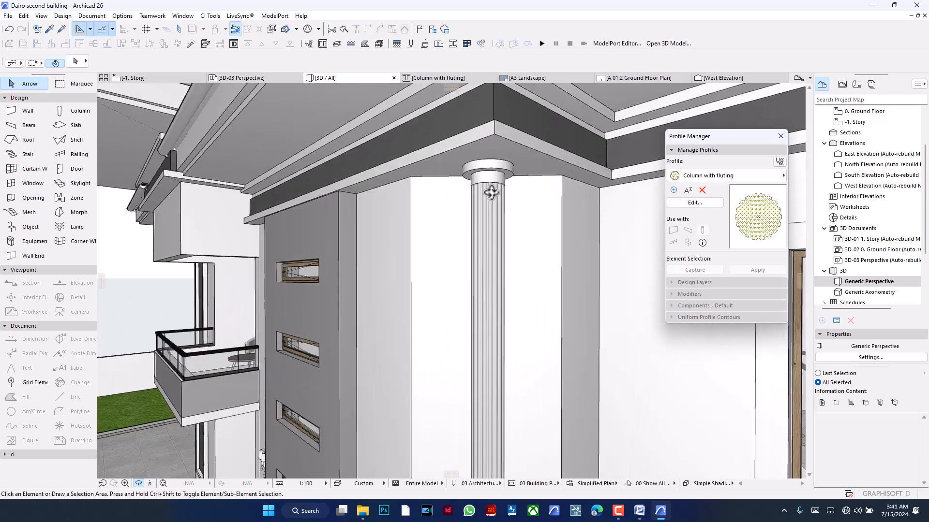
pyautogui.scroll(8, 491, 193)
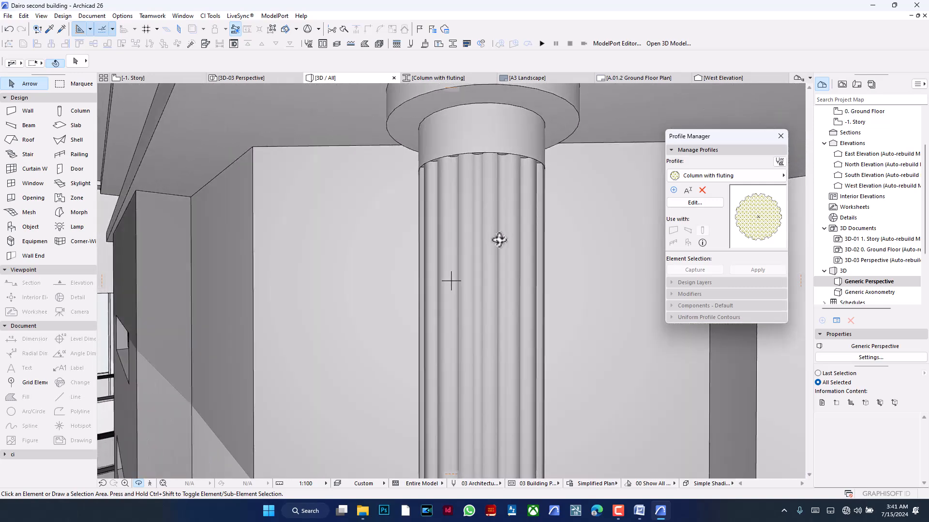
pyautogui.moveTo(498, 240); pyautogui.dragTo(481, 313)
# - Examine the fluted column's base and how the column looks on the building's facade
pyautogui.scroll(-10, 505, 273)
pyautogui.moveTo(559, 314); pyautogui.dragTo(510, 371)
pyautogui.scroll(8, 444, 356)
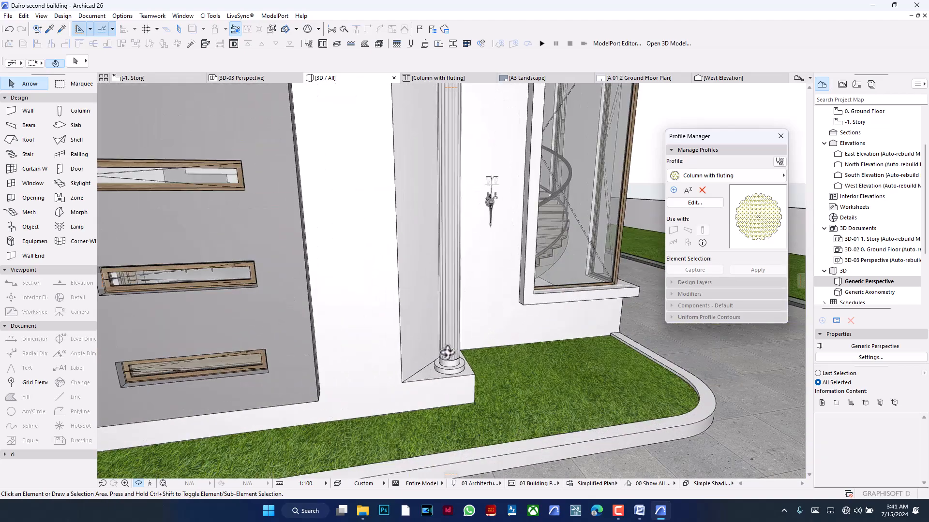
pyautogui.scroll(10, 445, 352)
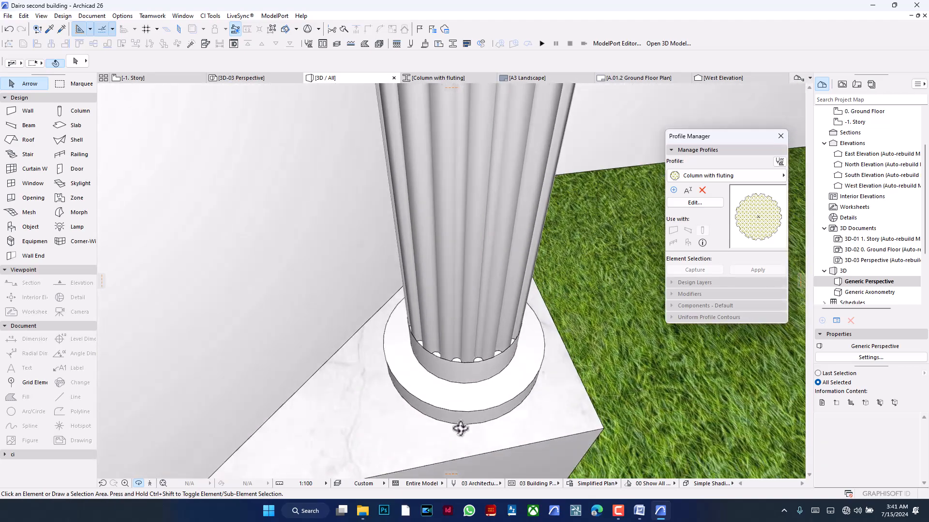
pyautogui.moveTo(460, 428); pyautogui.dragTo(429, 284)
pyautogui.scroll(-12, 475, 302)
pyautogui.scroll(3, 466, 274)
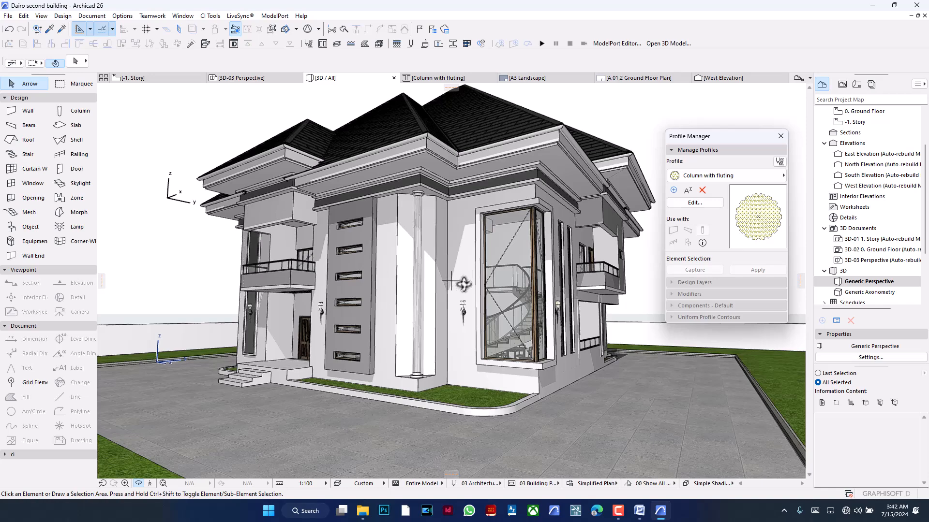
pyautogui.scroll(5, 499, 262)
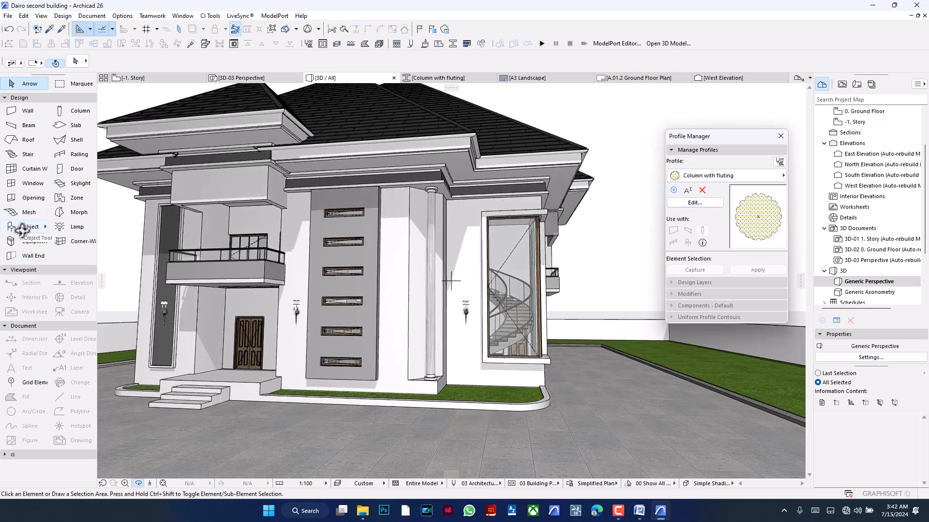
# - Open the default settings of the Railing tool
pyautogui.doubleClick(68, 155)
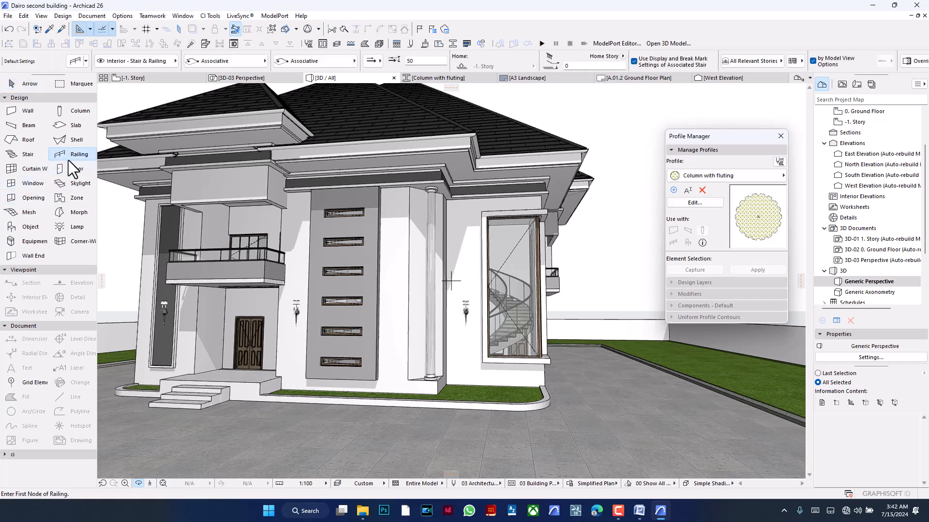
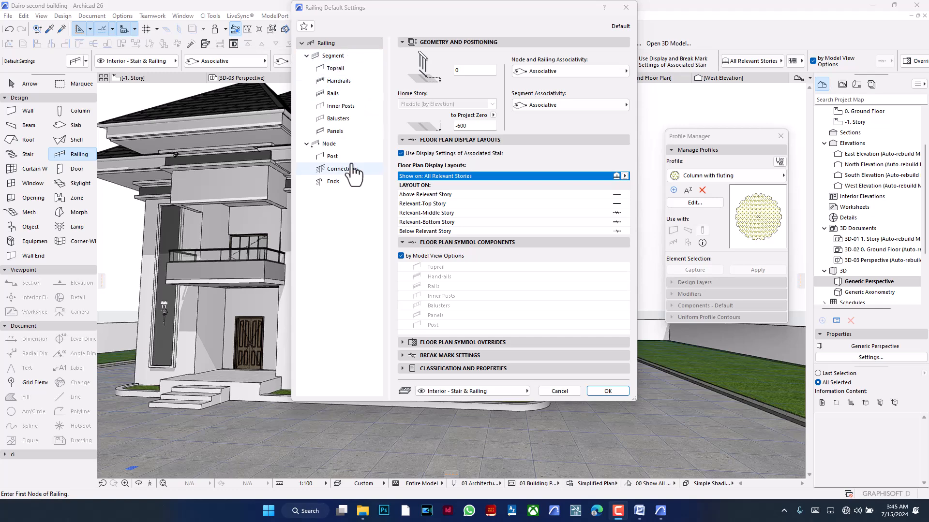
# - Review the toprail settings among the Railing tool's defaults and close the settings
pyautogui.click(339, 69)
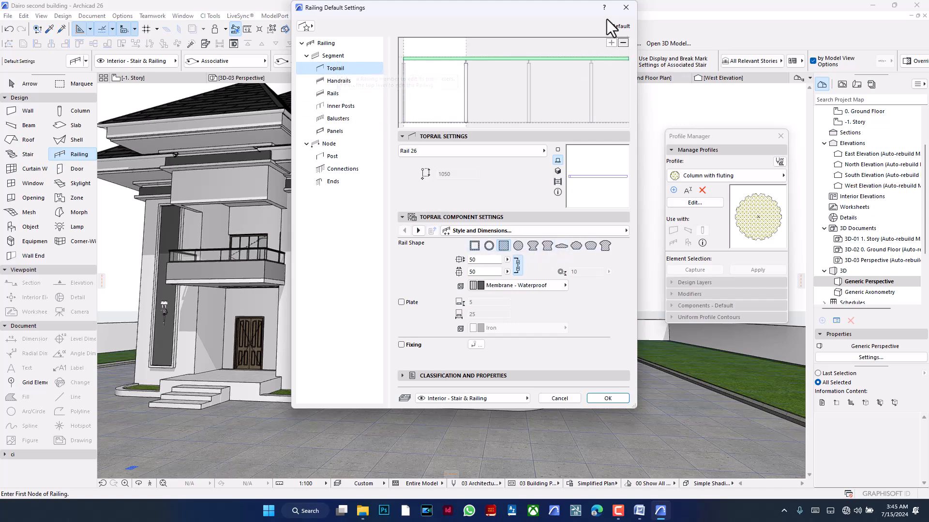
pyautogui.click(625, 7)
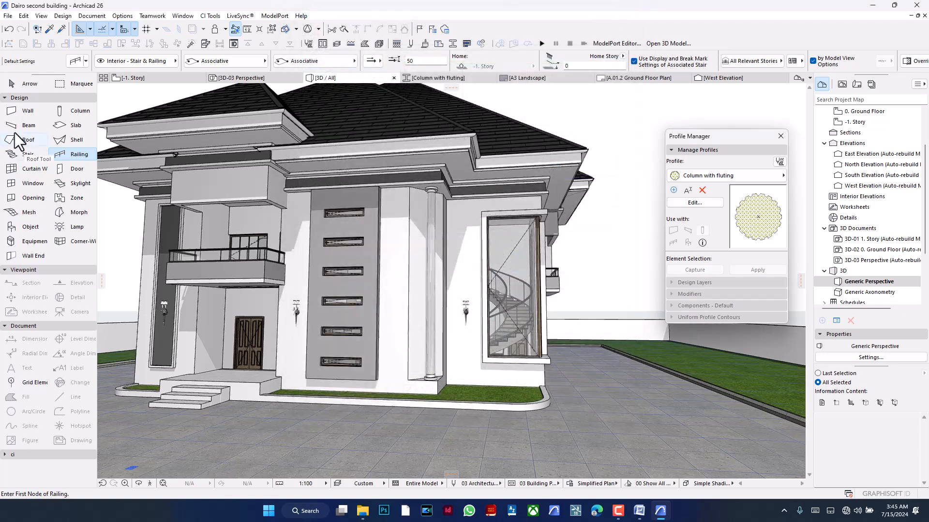
# - Change the rail shape of the front balcony railing's toprail to the last moulded profile shape
pyautogui.click(29, 84)
pyautogui.click(216, 256)
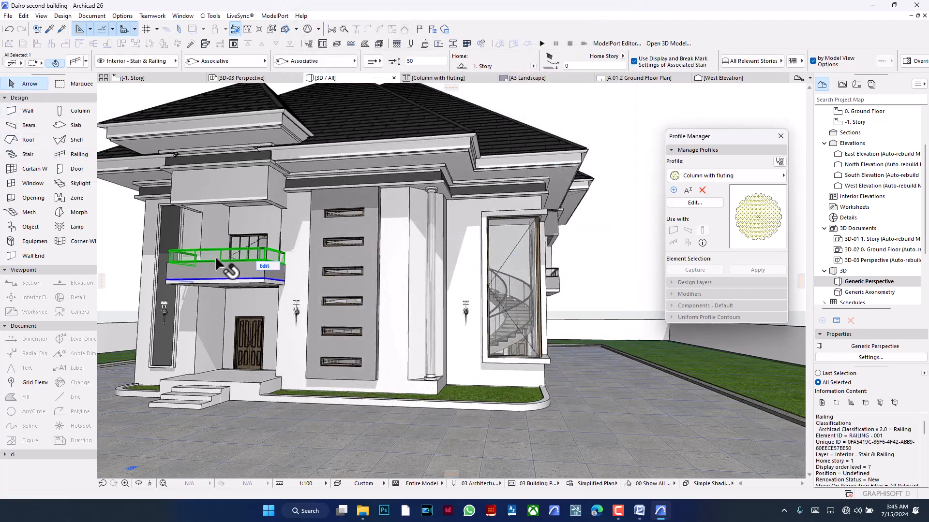
pyautogui.scroll(8, 218, 259)
pyautogui.scroll(-2, 430, 274)
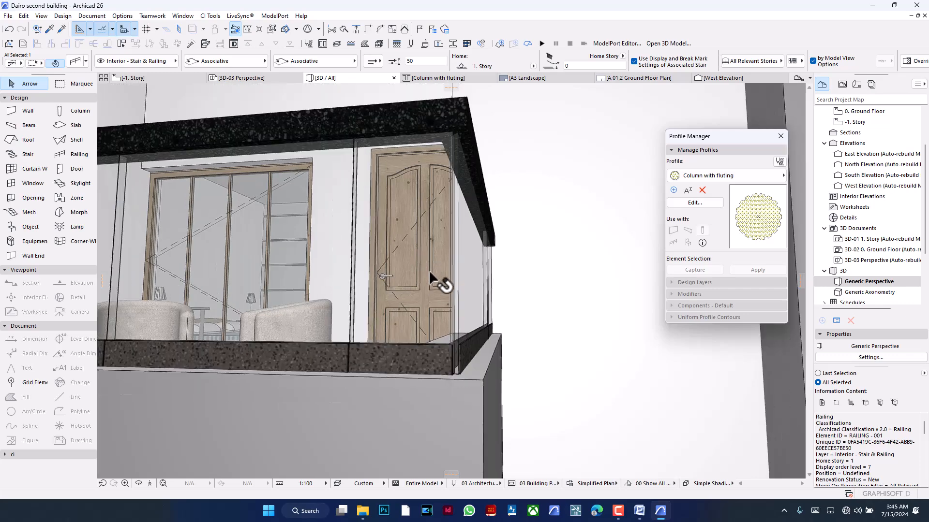
pyautogui.moveTo(433, 226); pyautogui.dragTo(446, 258, button='middle')
pyautogui.moveTo(442, 210)
pyautogui.mouseDown(button='middle')
pyautogui.moveTo(459, 284)
pyautogui.moveTo(556, 423)
pyautogui.mouseUp(button='middle')
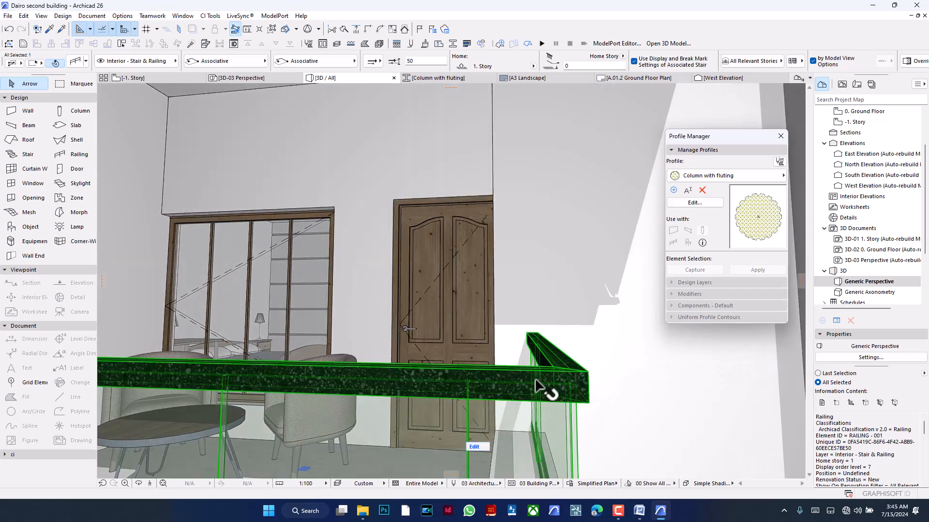
pyautogui.click(74, 61)
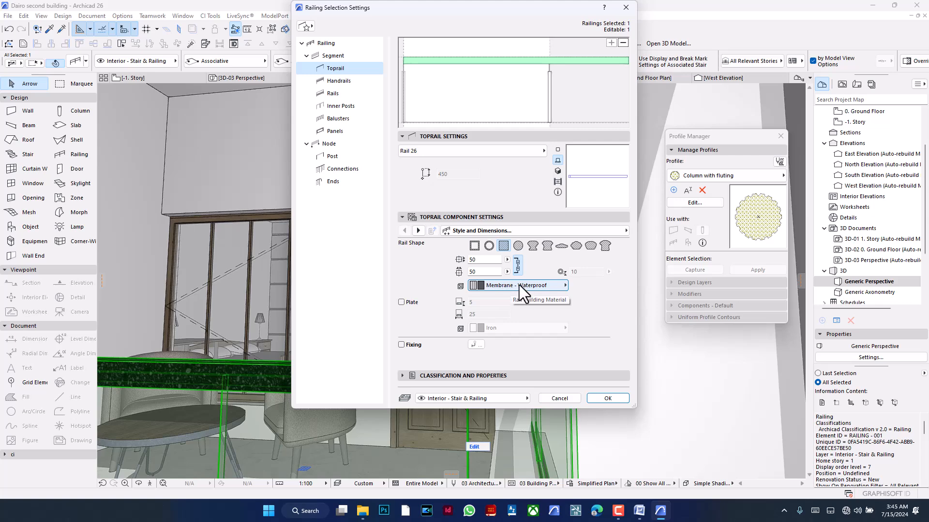
pyautogui.click(605, 246)
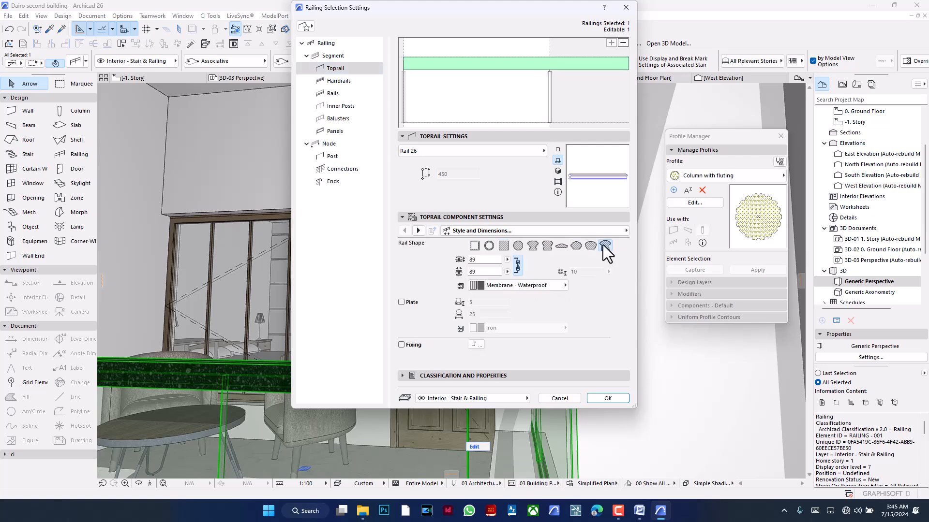
pyautogui.click(603, 398)
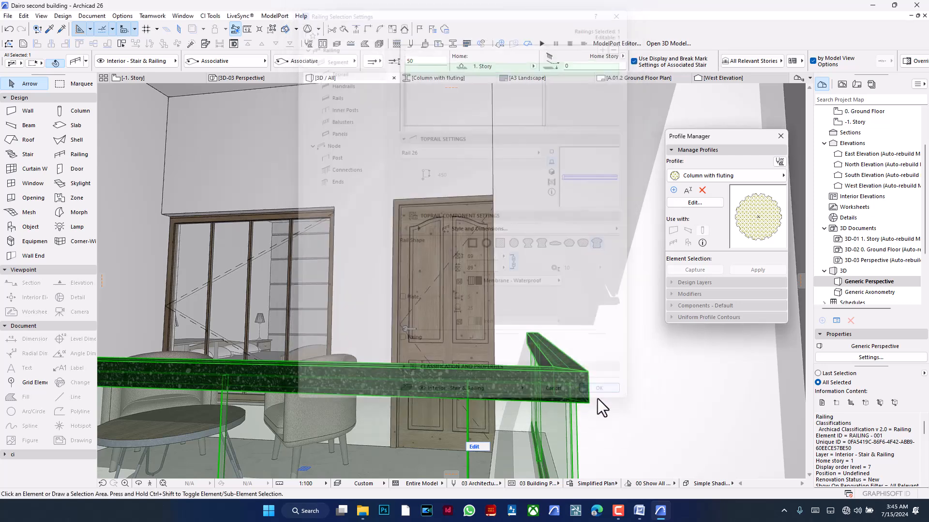
pyautogui.moveTo(550, 382); pyautogui.dragTo(377, 396, button='middle')
# - Switch the 3D view to the White Model style and confirm that style's hardware acceleration options
pyautogui.click(711, 484)
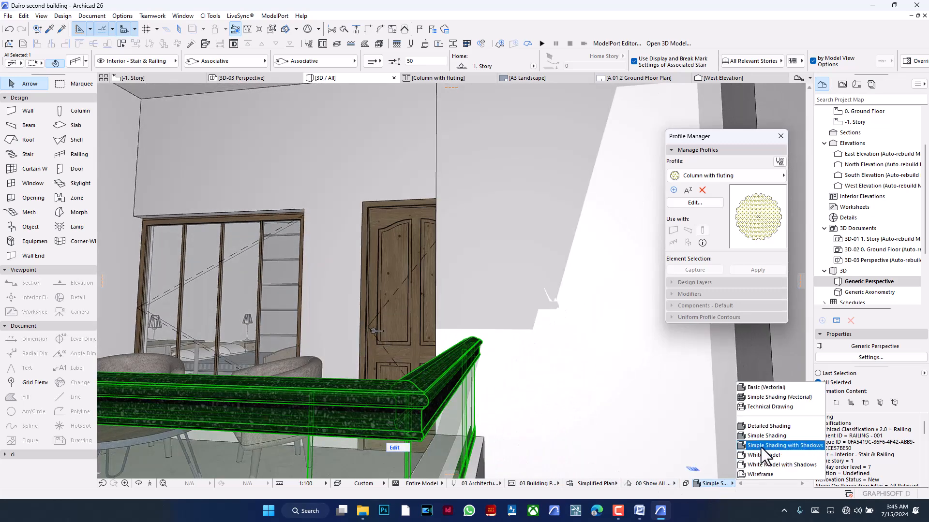
pyautogui.click(768, 454)
pyautogui.press('Escape')
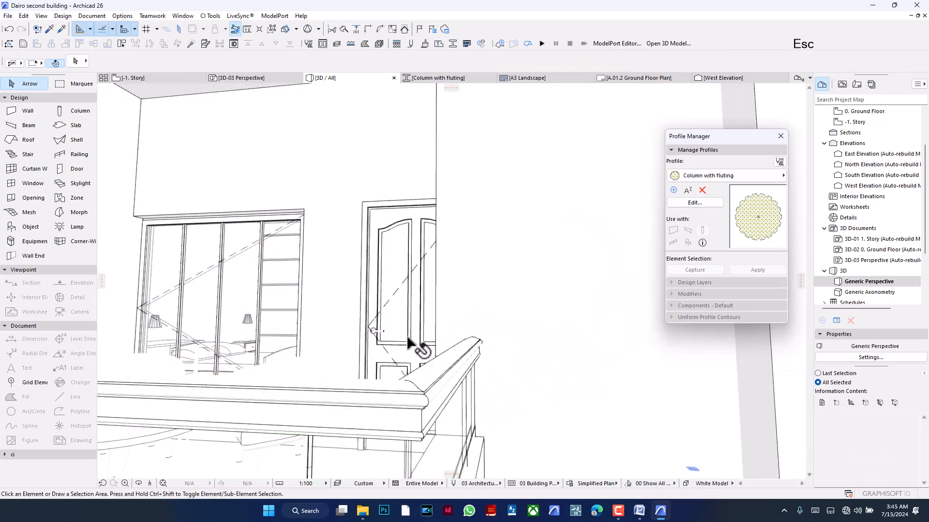
pyautogui.click(686, 484)
pyautogui.click(630, 89)
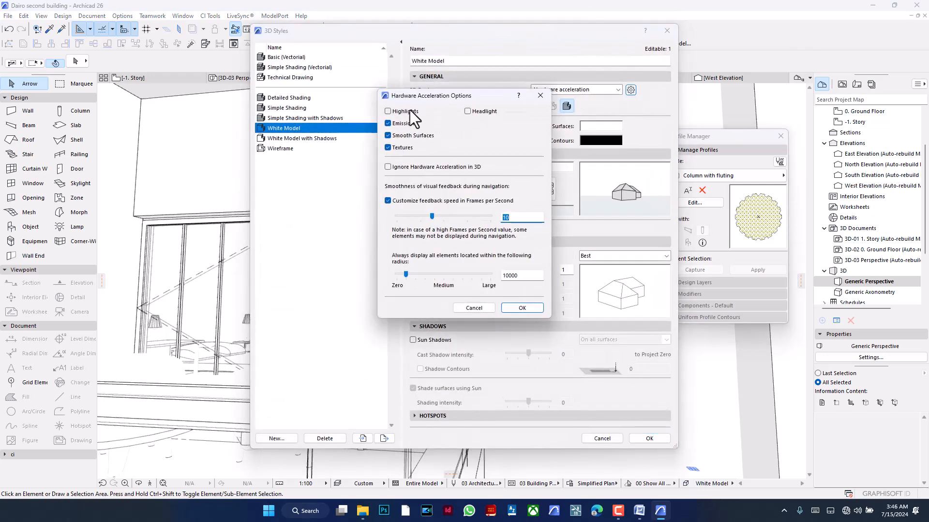
pyautogui.click(519, 308)
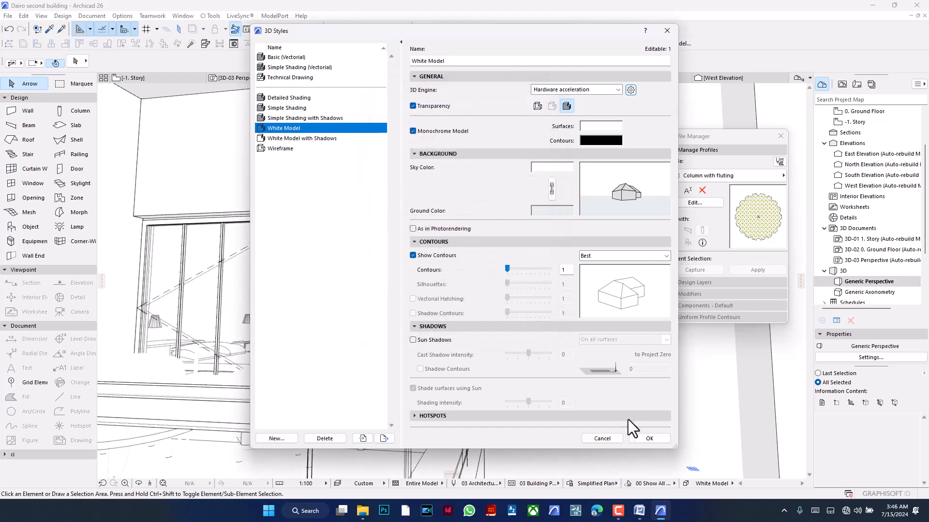
pyautogui.click(648, 439)
# - Examine the moulded toprail at the balcony railing's corner from several angles and distances
pyautogui.keyDown('shift'); pyautogui.moveTo(503, 344); pyautogui.dragTo(451, 279, button='middle'); pyautogui.keyUp('shift')
pyautogui.scroll(-4, 451, 279)
pyautogui.keyDown('shift'); pyautogui.moveTo(356, 316); pyautogui.dragTo(512, 314, button='middle'); pyautogui.keyUp('shift')
pyautogui.scroll(3, 389, 355)
pyautogui.scroll(6, 389, 355)
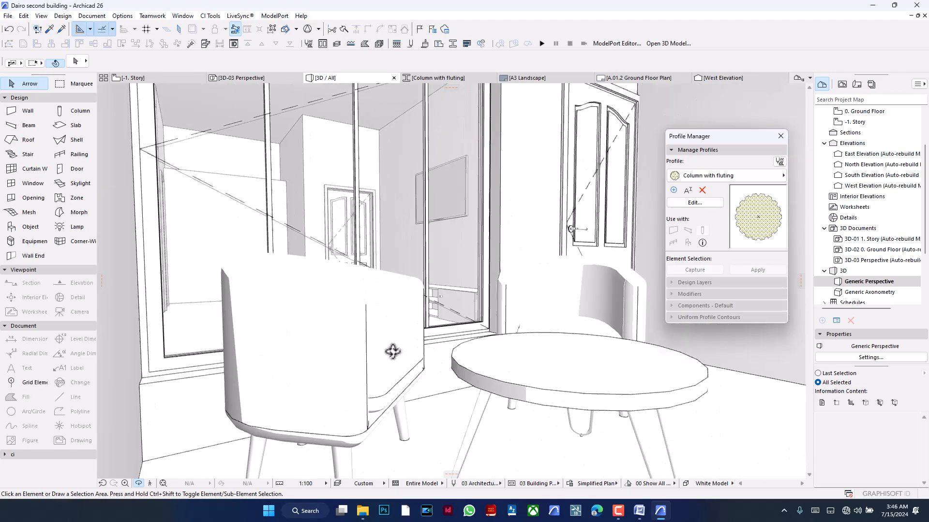
pyautogui.keyDown('shift'); pyautogui.moveTo(407, 317); pyautogui.dragTo(544, 382, button='middle'); pyautogui.keyUp('shift')
pyautogui.scroll(-6, 481, 369)
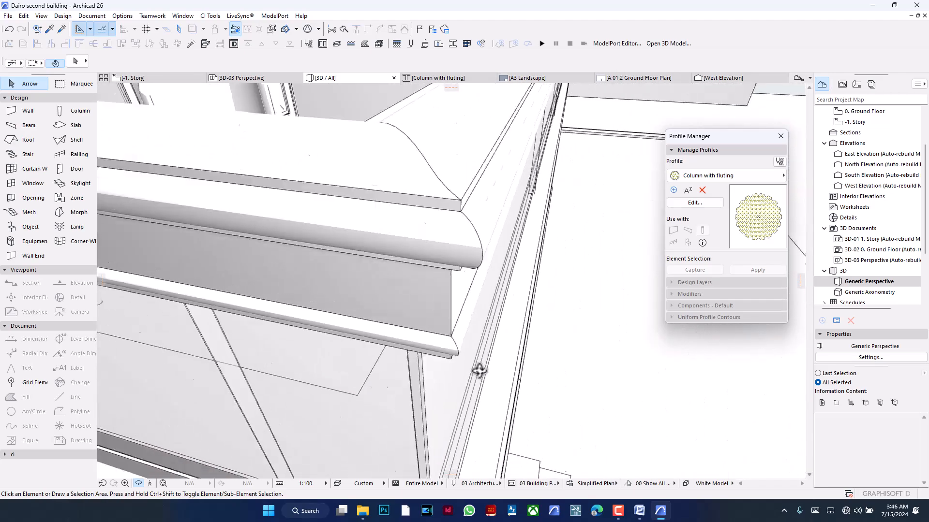
pyautogui.scroll(1, 458, 334)
pyautogui.keyDown('shift'); pyautogui.moveTo(448, 336); pyautogui.dragTo(356, 354, button='middle'); pyautogui.keyUp('shift')
# - Switch to File Explorer and open the render int_Photo - 5.jpg from the client's folder inside Documents > kc > Gold
pyautogui.click(363, 511)
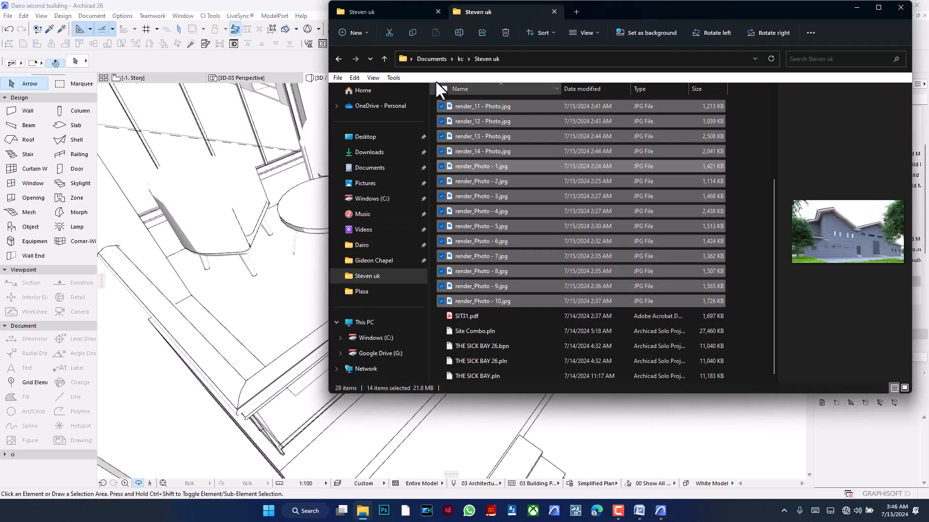
pyautogui.click(458, 59)
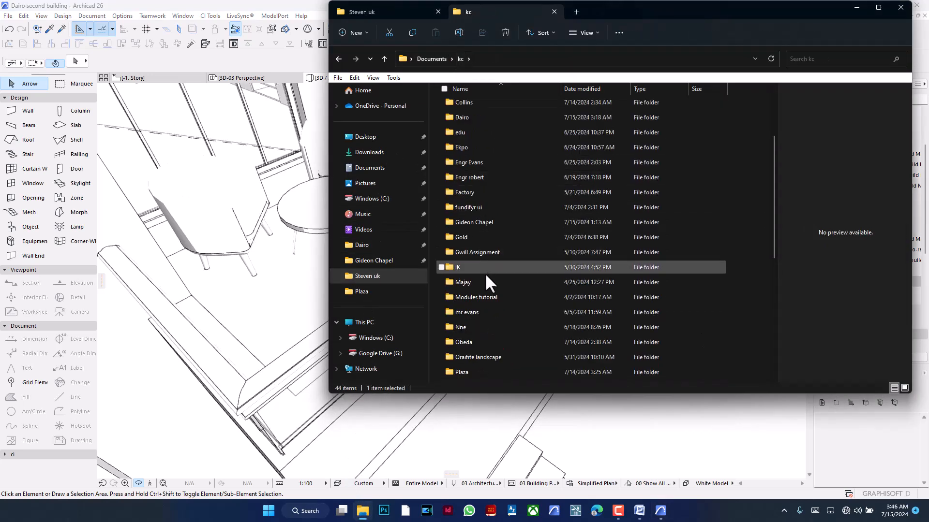
pyautogui.doubleClick(487, 238)
pyautogui.doubleClick(482, 193)
pyautogui.scroll(-4, 490, 201)
pyautogui.scroll(4, 513, 285)
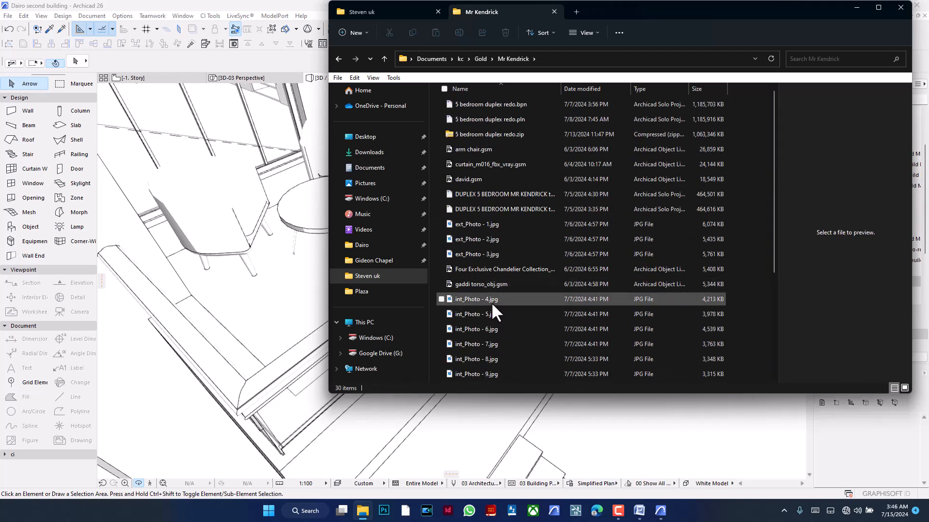
pyautogui.click(497, 314)
pyautogui.doubleClick(498, 314)
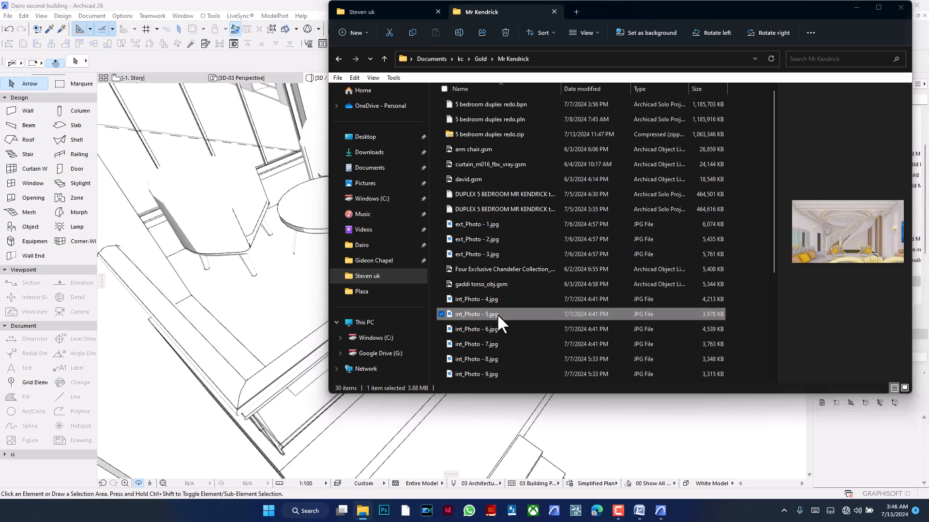
# - Examine the curved staircase's toprail, gold rails, balusters and posts in the interior render, then minimize the image
pyautogui.scroll(2, 437, 305)
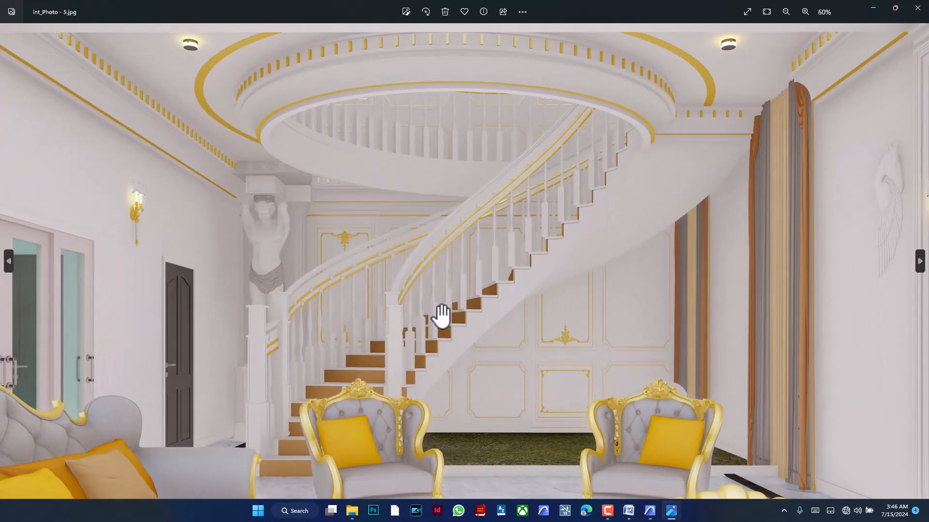
pyautogui.scroll(5, 252, 341)
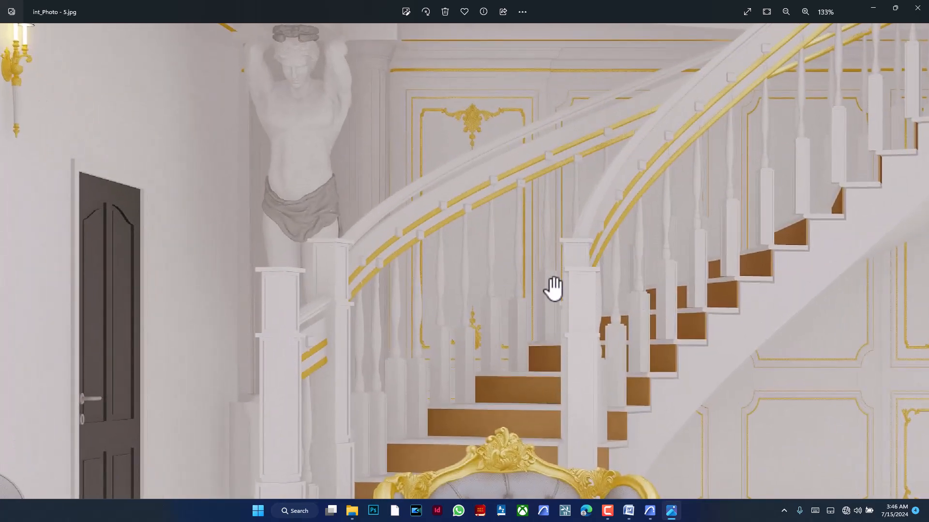
pyautogui.scroll(-2, 494, 315)
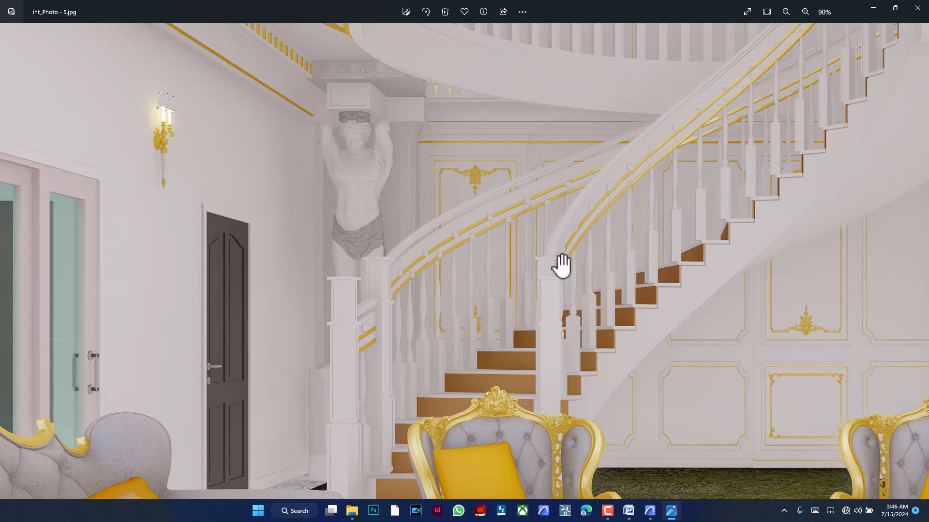
pyautogui.scroll(-3, 535, 315)
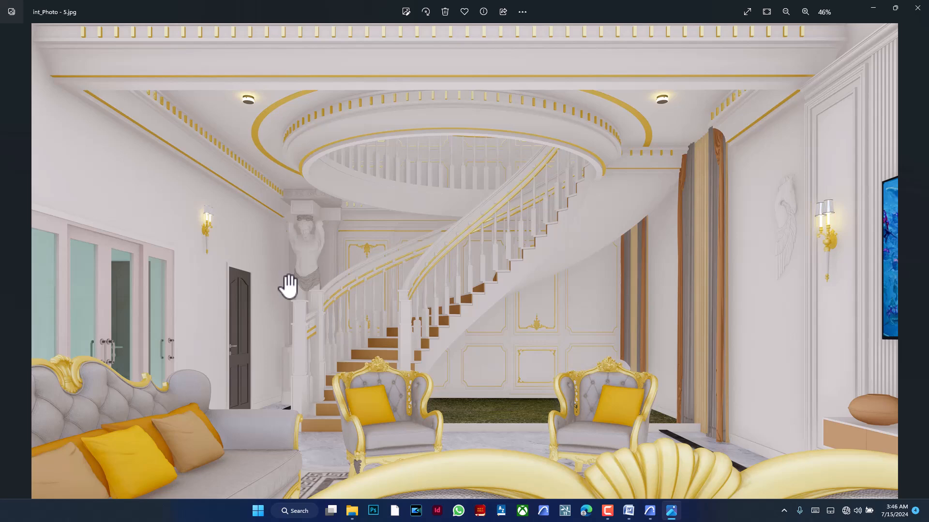
pyautogui.click(873, 4)
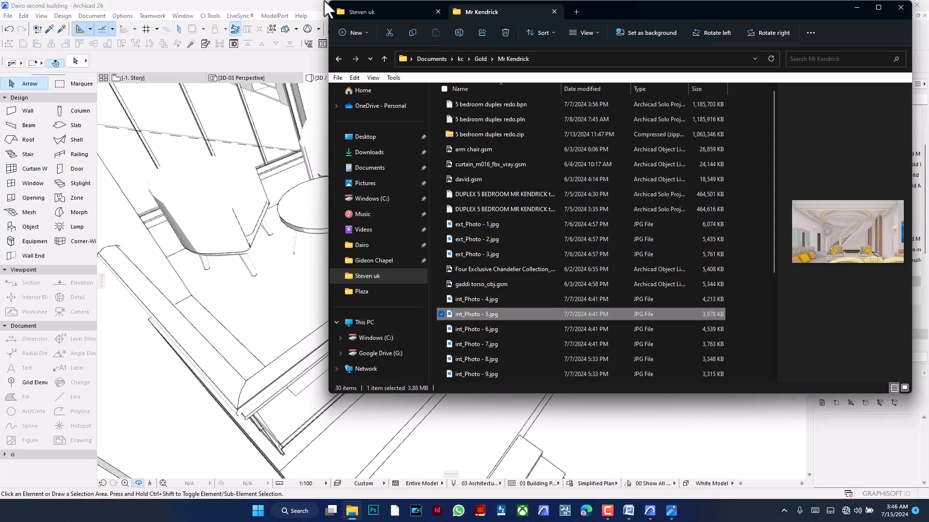
# - Switch back to Archicad and examine how the balcony railing looks on the building's front facade
pyautogui.click(300, 2)
pyautogui.keyDown('shift'); pyautogui.moveTo(479, 255); pyautogui.dragTo(504, 178, button='middle'); pyautogui.keyUp('shift')
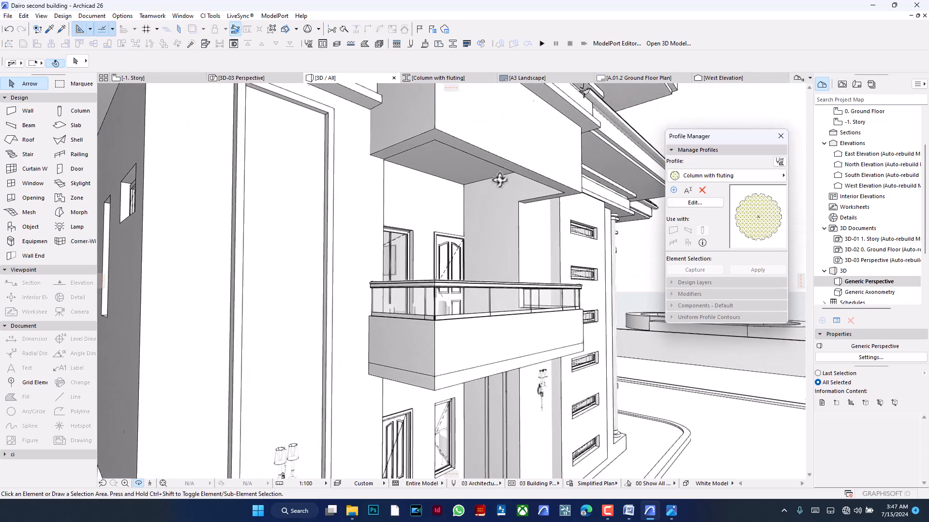
pyautogui.scroll(-3, 500, 180)
pyautogui.scroll(-2, 519, 279)
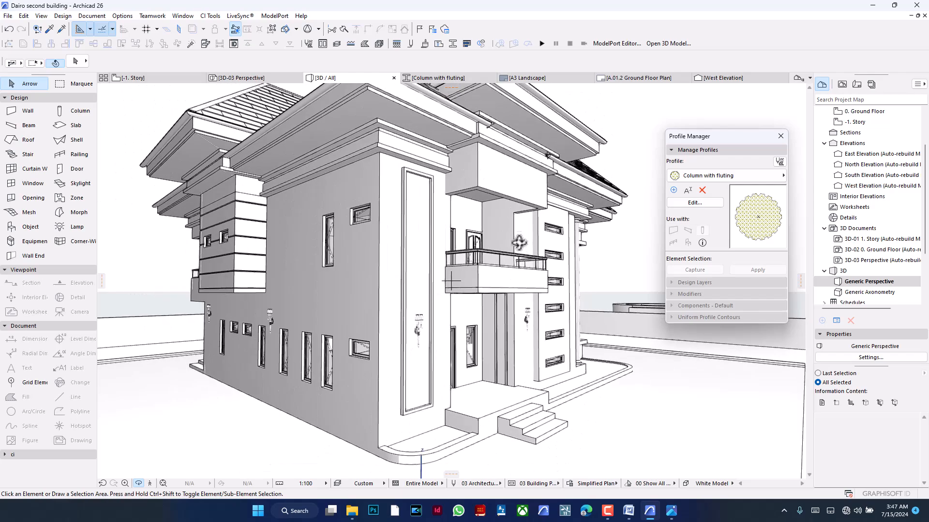
pyautogui.keyDown('shift'); pyautogui.moveTo(552, 232); pyautogui.dragTo(399, 242, button='middle'); pyautogui.keyUp('shift')
pyautogui.keyDown('shift'); pyautogui.moveTo(334, 254); pyautogui.dragTo(472, 254, button='middle'); pyautogui.keyUp('shift')
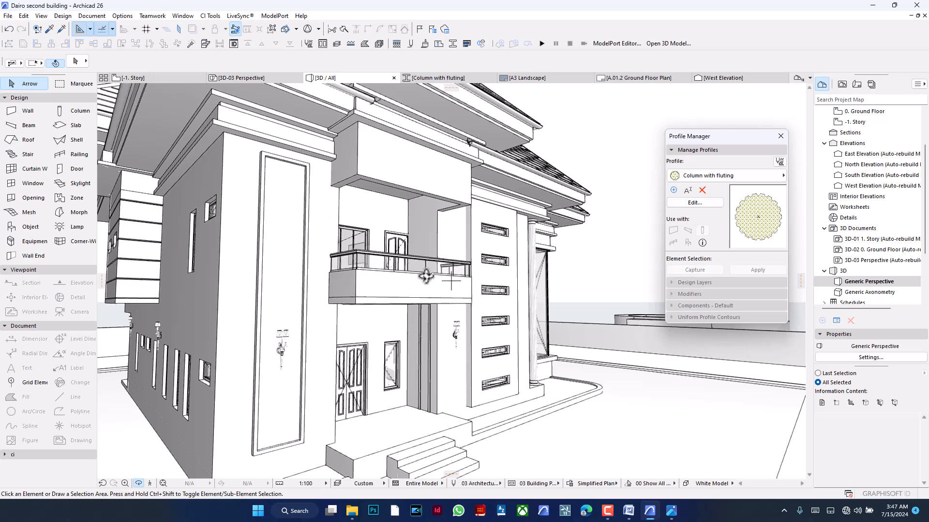
pyautogui.keyDown('shift'); pyautogui.moveTo(459, 266); pyautogui.dragTo(415, 266, button='middle'); pyautogui.keyUp('shift')
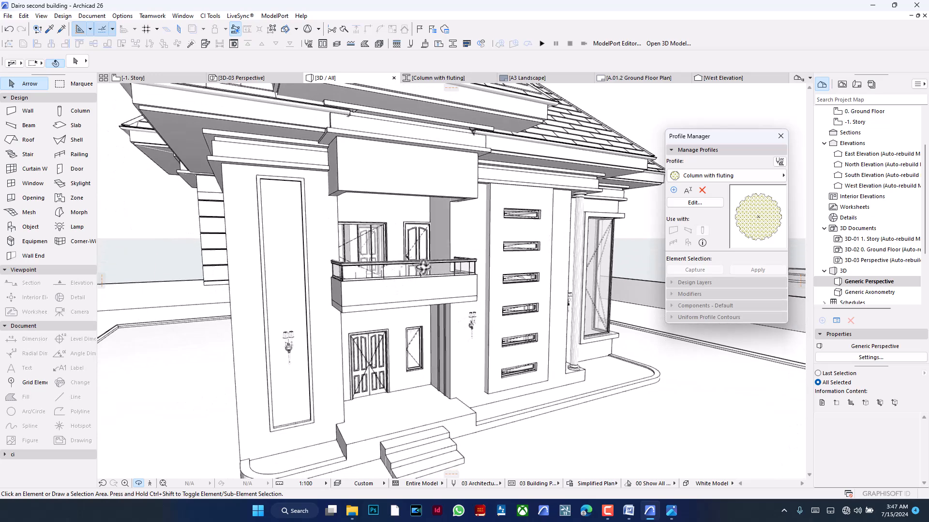
pyautogui.scroll(5, 405, 269)
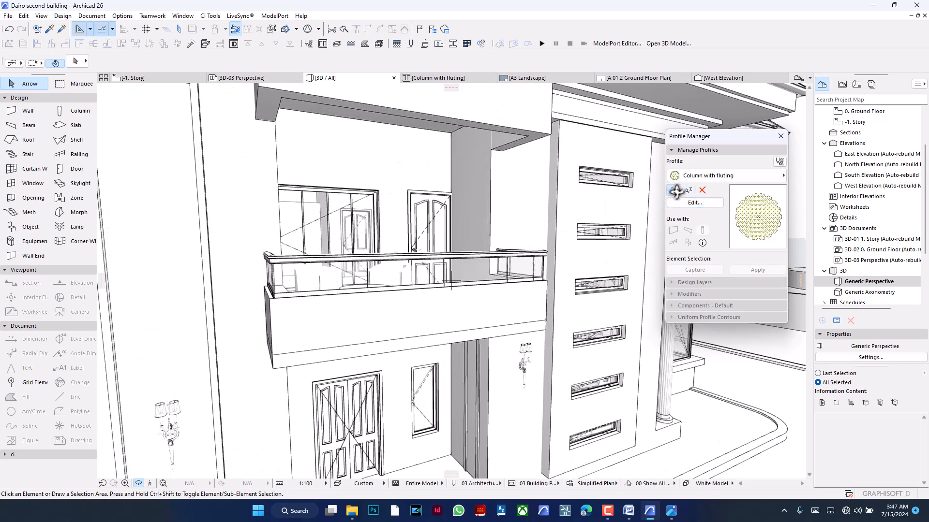
# - Create a new complex profile named New toprail
pyautogui.click(673, 190)
pyautogui.click(387, 146)
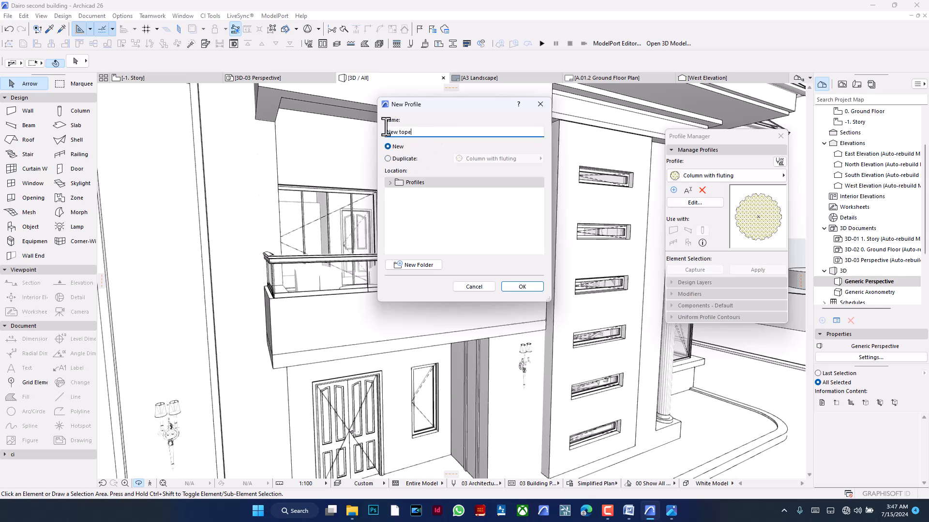
pyautogui.press('BackSpace')
pyautogui.write('rail')
pyautogui.click(509, 288)
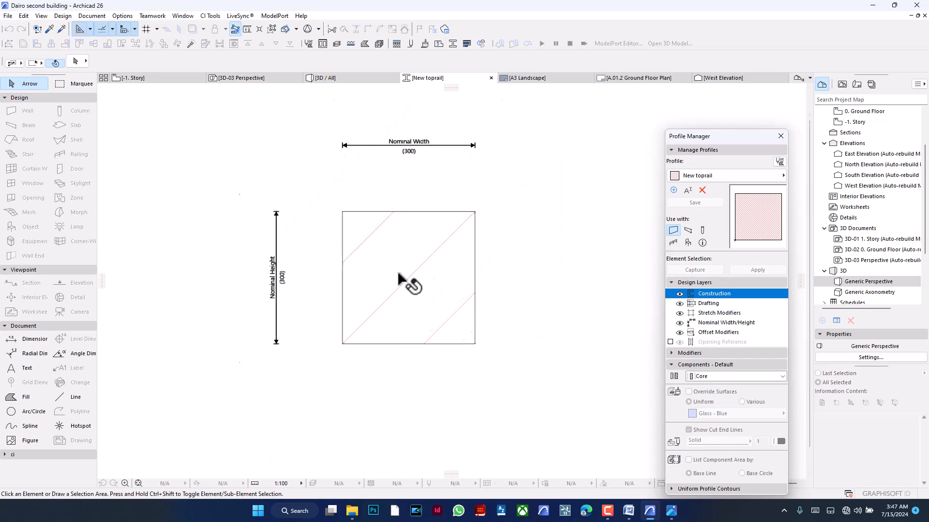
# - Replace the default square with a freehand nine-sided polygonal fill about 698 wide and 395 high
pyautogui.click(452, 275)
pyautogui.press('BackSpace')
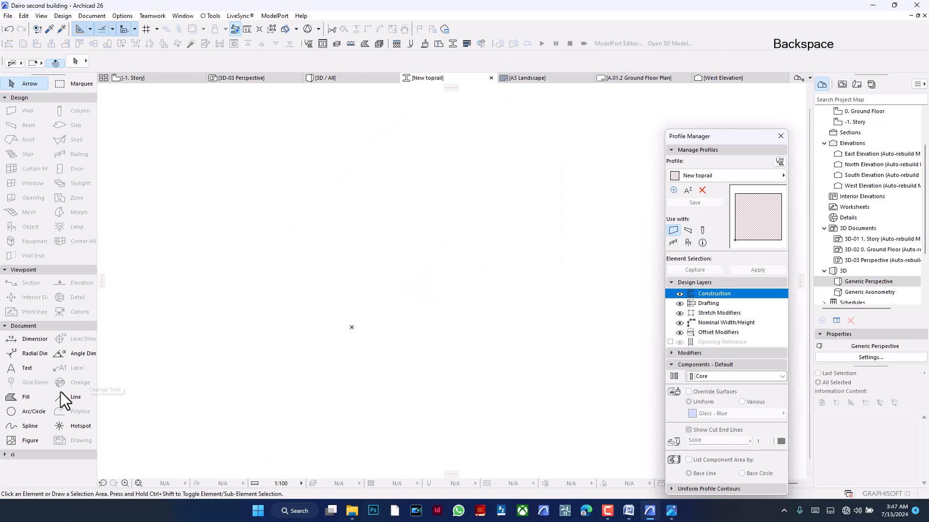
pyautogui.click(34, 398)
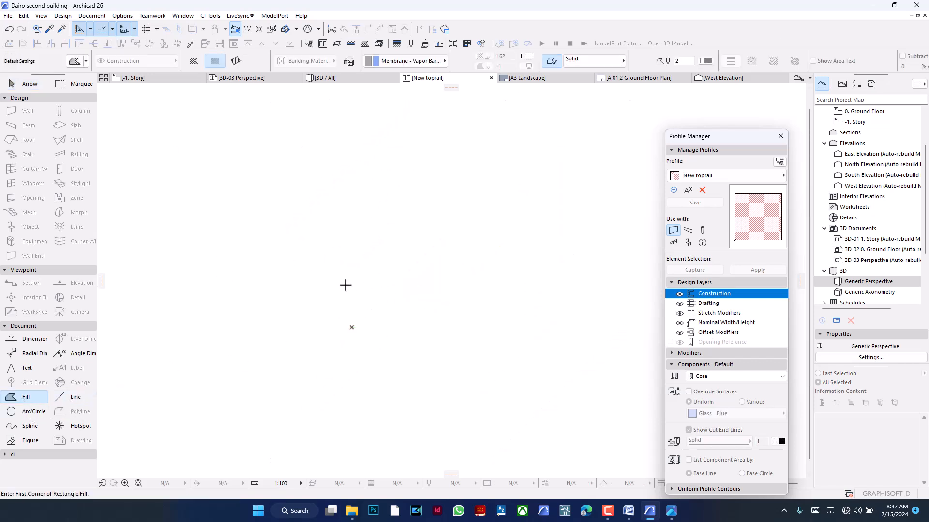
pyautogui.click(194, 60)
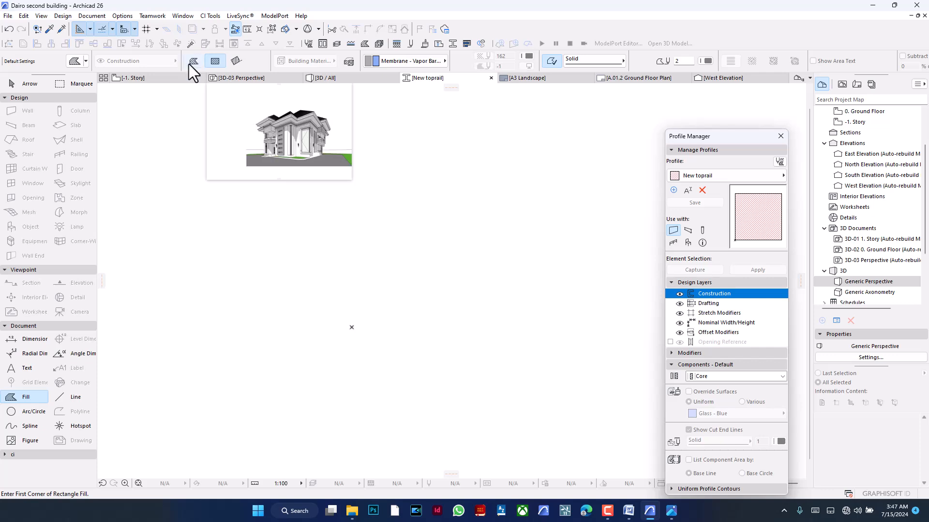
pyautogui.click(372, 309)
pyautogui.click(382, 260)
pyautogui.click(437, 277)
pyautogui.click(487, 246)
pyautogui.click(547, 291)
pyautogui.click(535, 326)
pyautogui.click(606, 326)
pyautogui.click(564, 376)
pyautogui.click(435, 332)
pyautogui.click(372, 309)
# - Rotate the polygonal fill about its left base corner so that its bottom edge lies horizontal
pyautogui.keyDown('shift'); pyautogui.click(439, 310); pyautogui.keyUp('shift')
pyautogui.hotkey('ctrl', 'e')
pyautogui.click(372, 310)
pyautogui.click(564, 377)
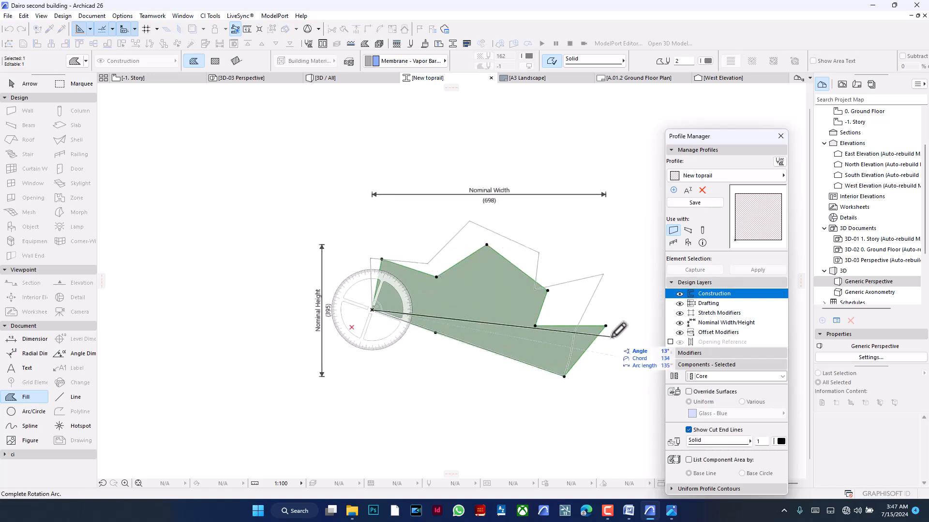
pyautogui.click(624, 309)
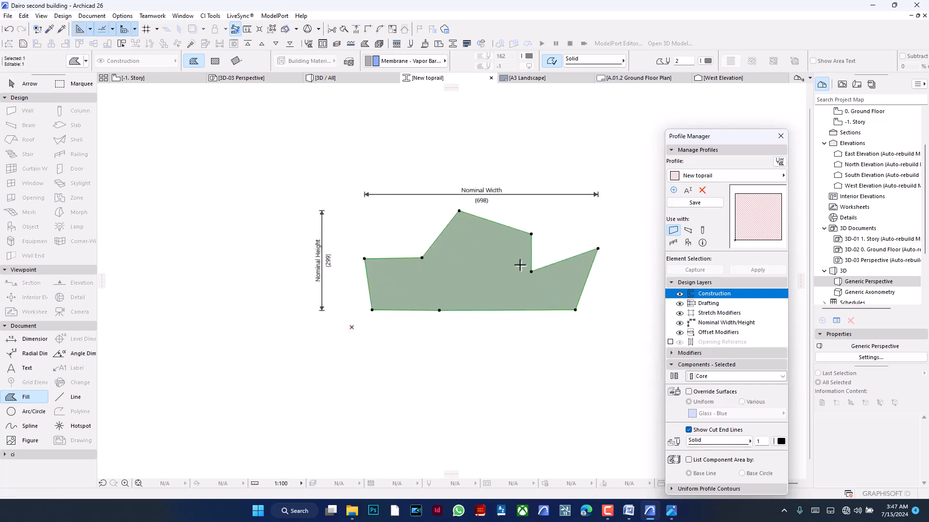
# - Move the polygonal fill so that the midpoint of its bottom edge sits on the profile origin
pyautogui.hotkey('ctrl', 'd')
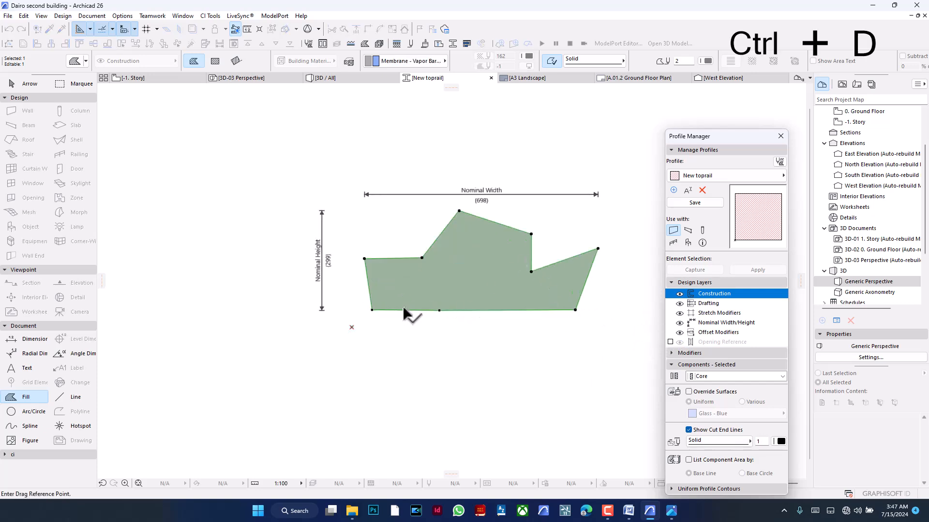
pyautogui.click(371, 309)
pyautogui.click(352, 328)
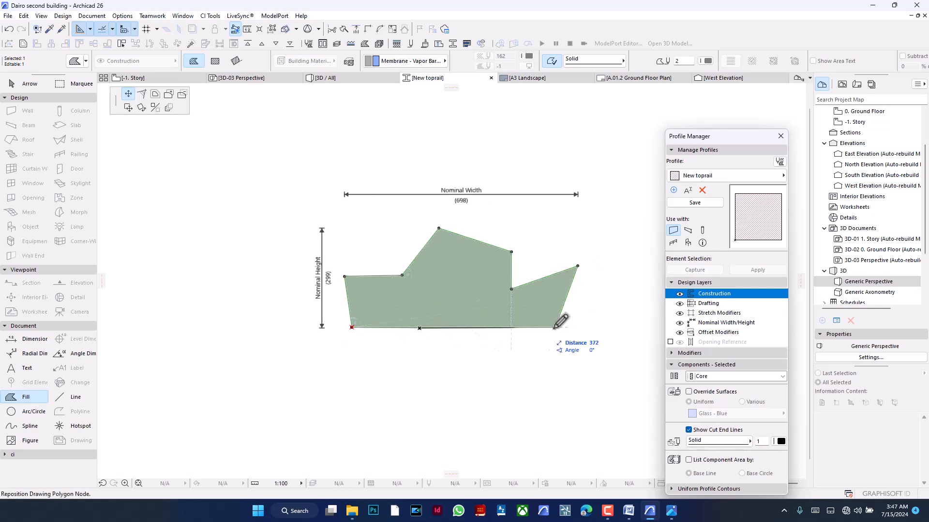
pyautogui.hotkey('ctrl', 'd')
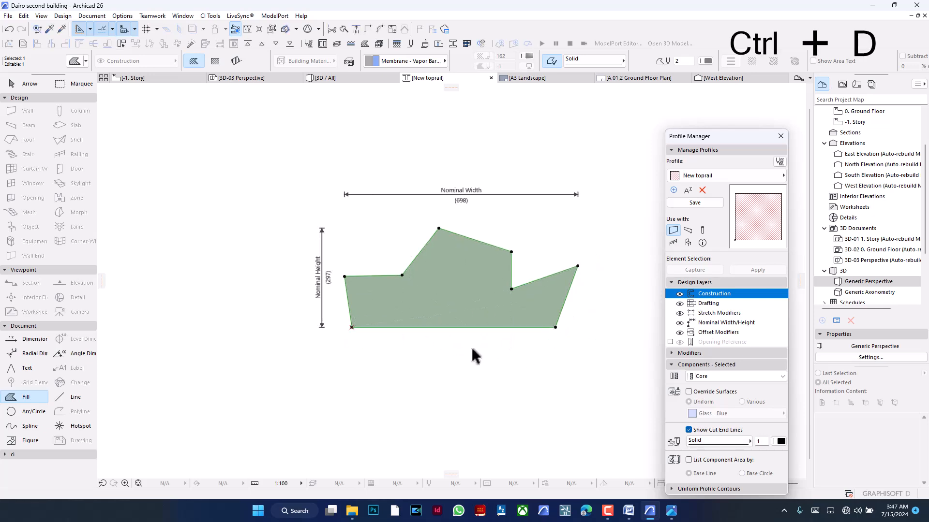
pyautogui.click(453, 327)
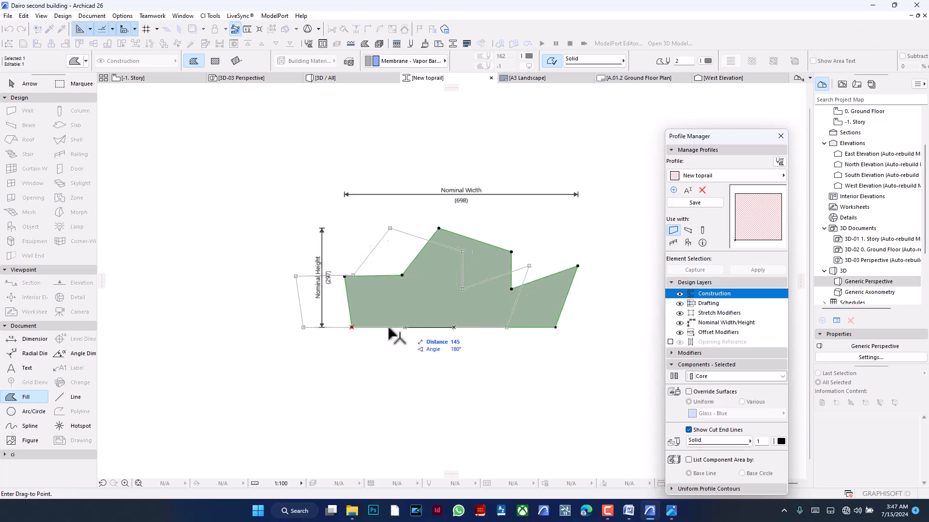
pyautogui.click(351, 328)
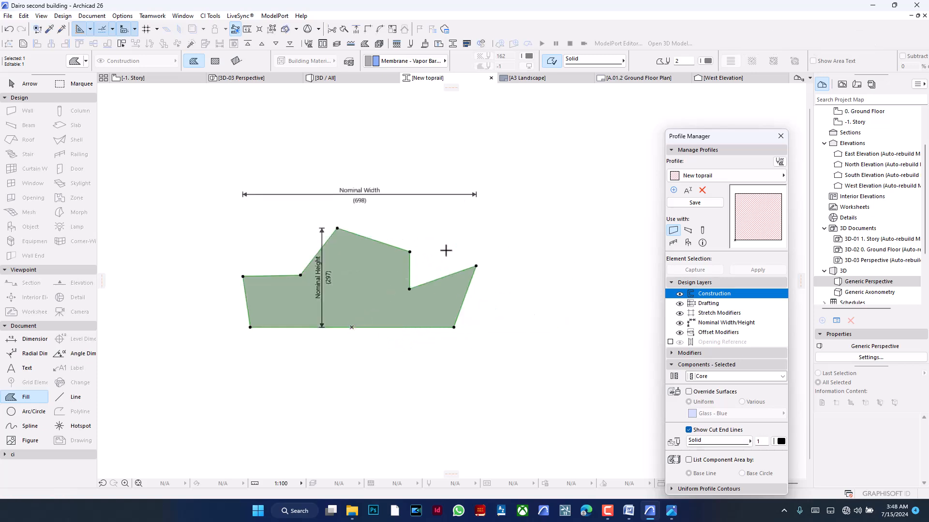
# - Resize the polygonal fill graphically about the profile origin to about 344 wide and 147 high
pyautogui.hotkey('ctrl', 'k')
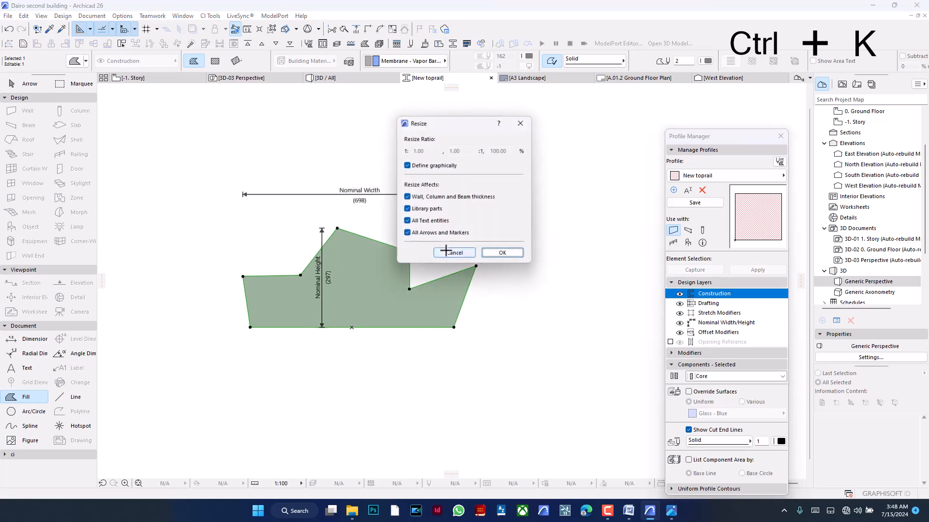
pyautogui.click(503, 253)
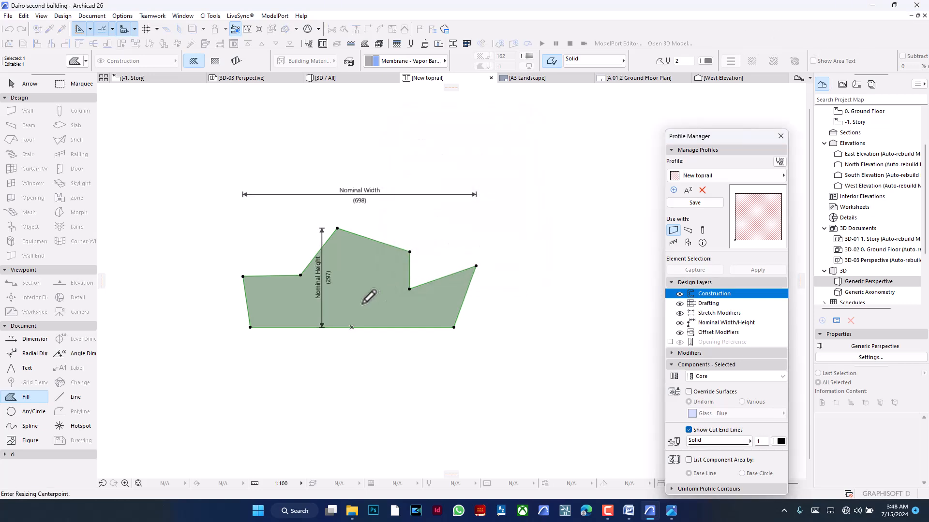
pyautogui.click(352, 327)
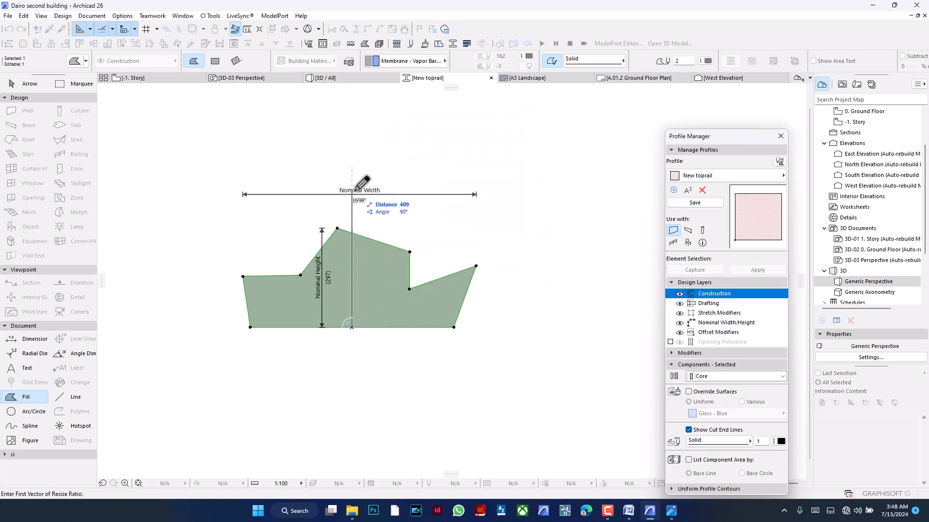
pyautogui.click(453, 327)
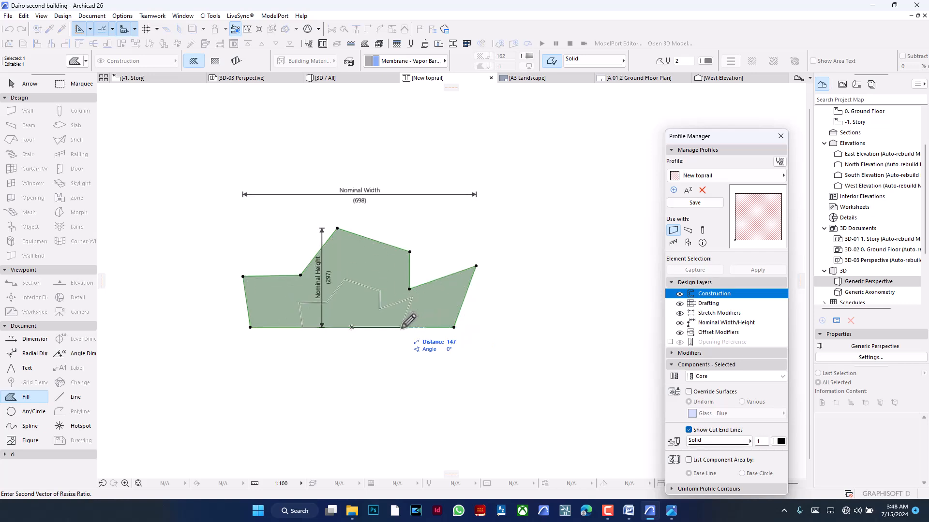
pyautogui.write('1')
pyautogui.press('Return')
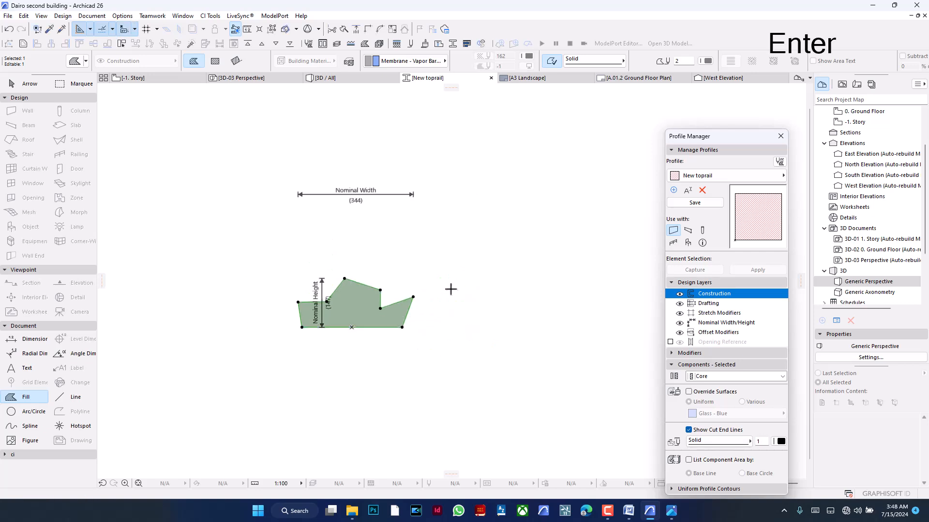
pyautogui.press('Escape')
# - Make the New toprail profile available for railings only and save it
pyautogui.moveTo(388, 269); pyautogui.dragTo(535, 242, button='middle')
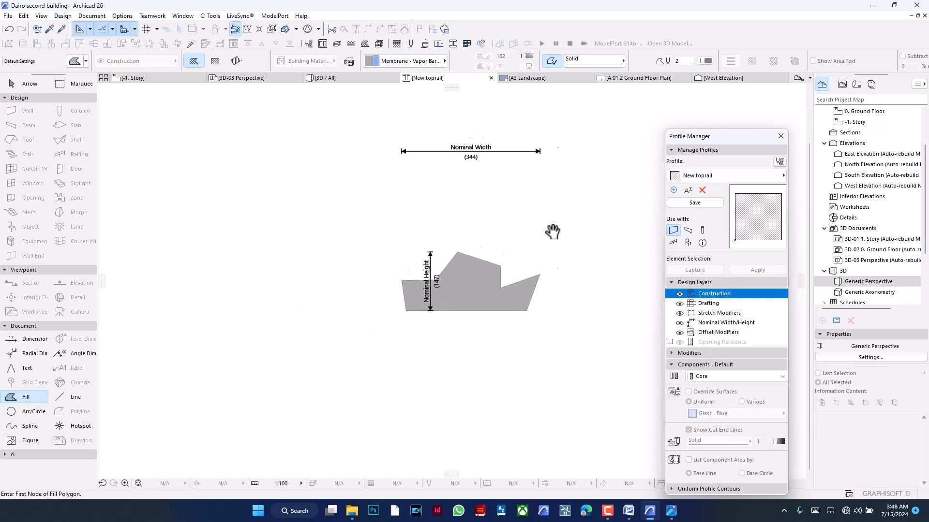
pyautogui.click(673, 243)
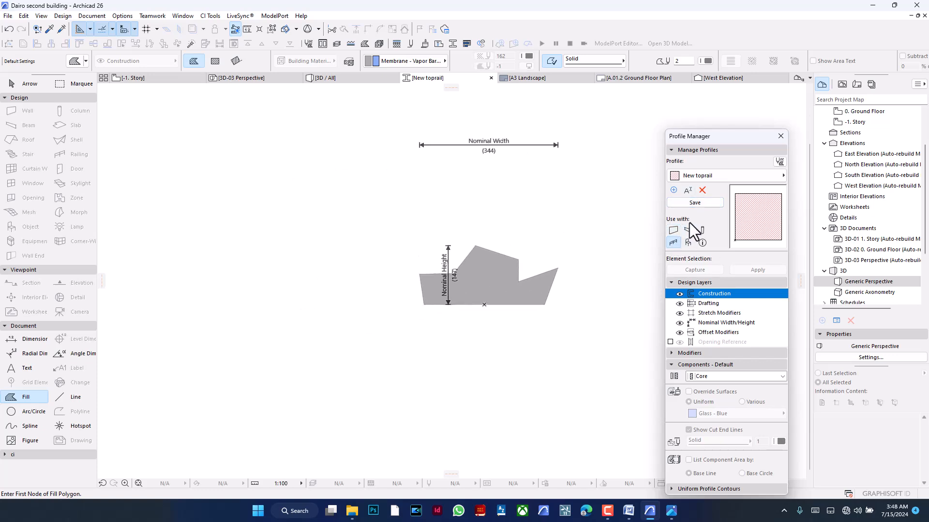
pyautogui.click(693, 205)
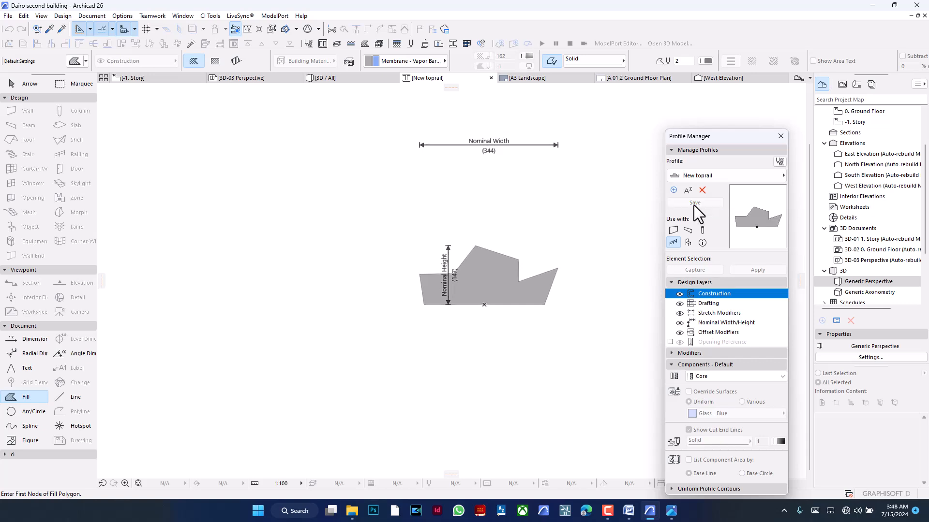
# - Open the floor plan of 1. Story at the entry balcony
pyautogui.click(149, 80)
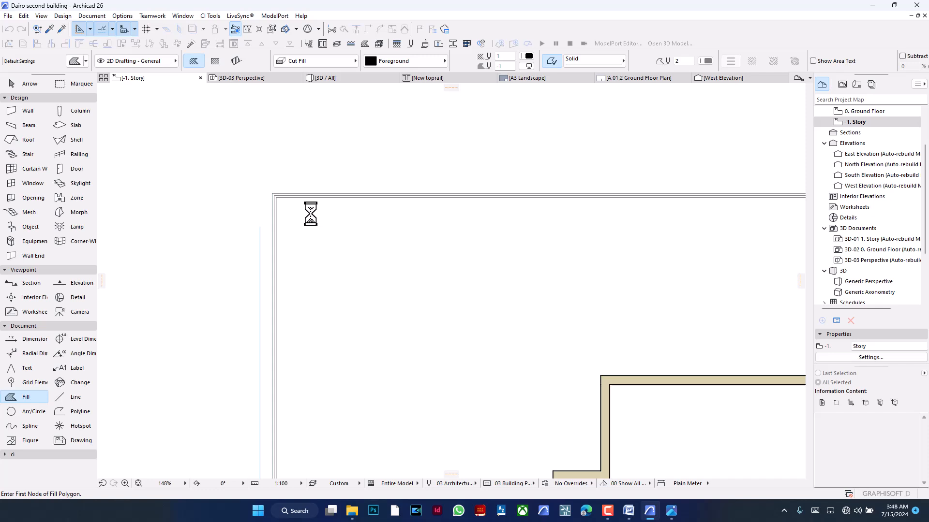
pyautogui.scroll(-1, 329, 163)
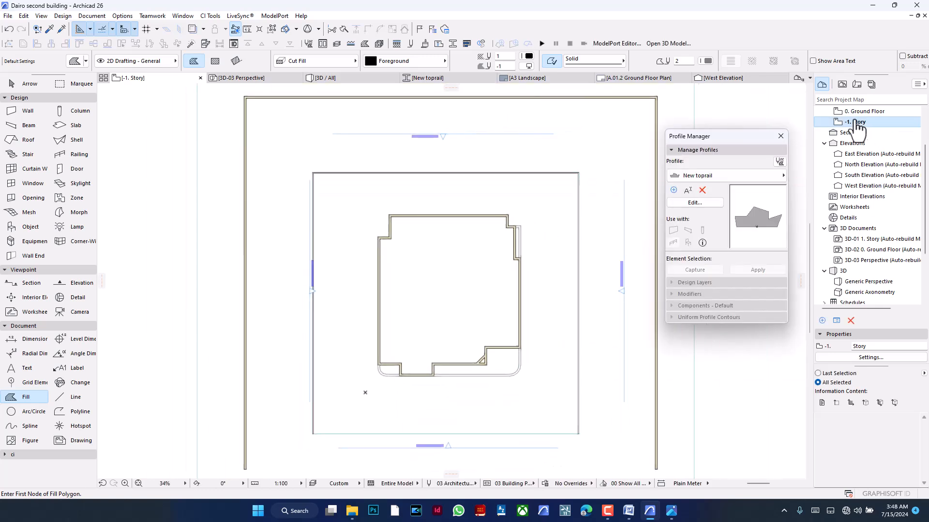
pyautogui.scroll(2, 860, 122)
pyautogui.doubleClick(876, 156)
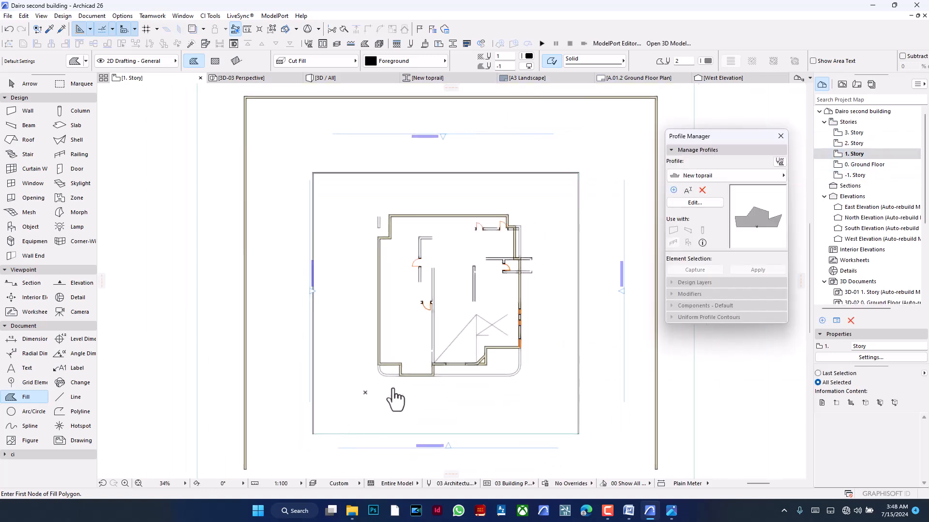
pyautogui.scroll(7, 401, 353)
# - Change the entry balcony railing's toprail to Profiled Rail 26 with the New toprail profile
pyautogui.keyDown('shift'); pyautogui.click(366, 353); pyautogui.keyUp('shift')
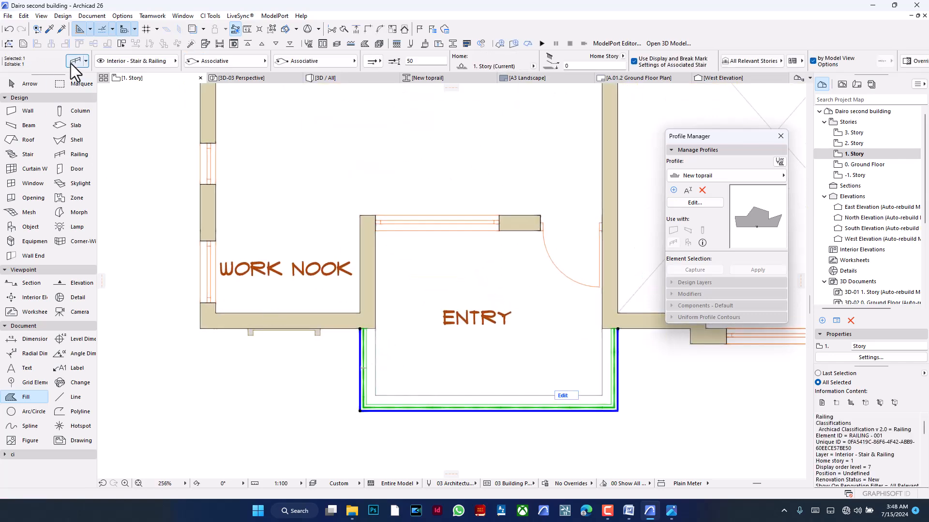
pyautogui.hotkey('ctrl', 't')
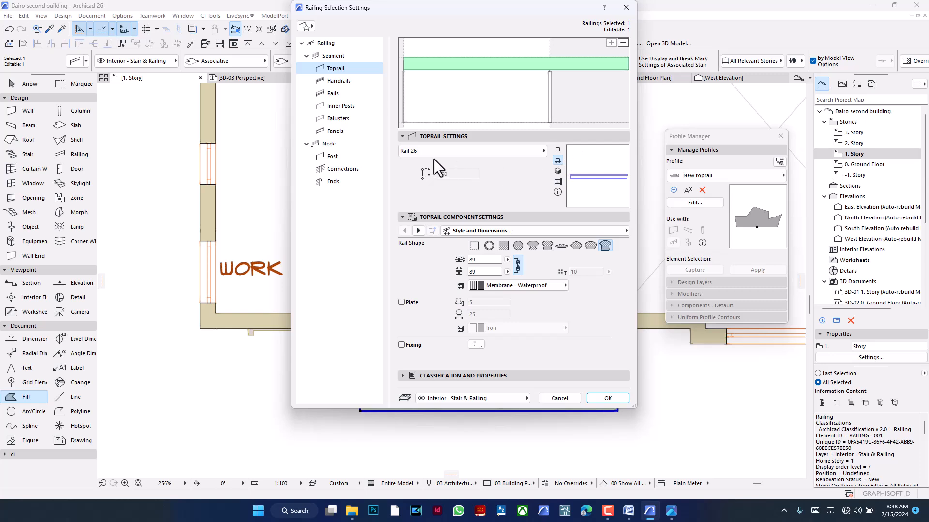
pyautogui.click(470, 153)
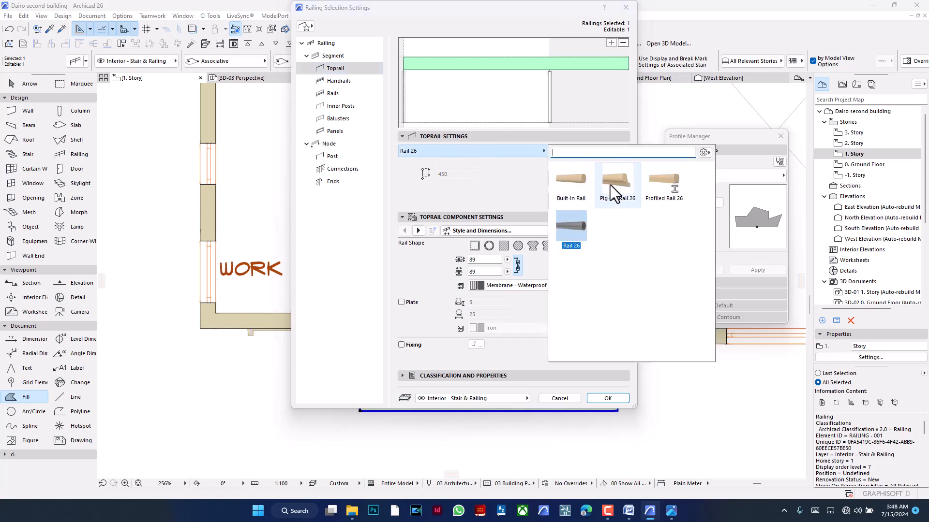
pyautogui.click(651, 184)
pyautogui.click(522, 292)
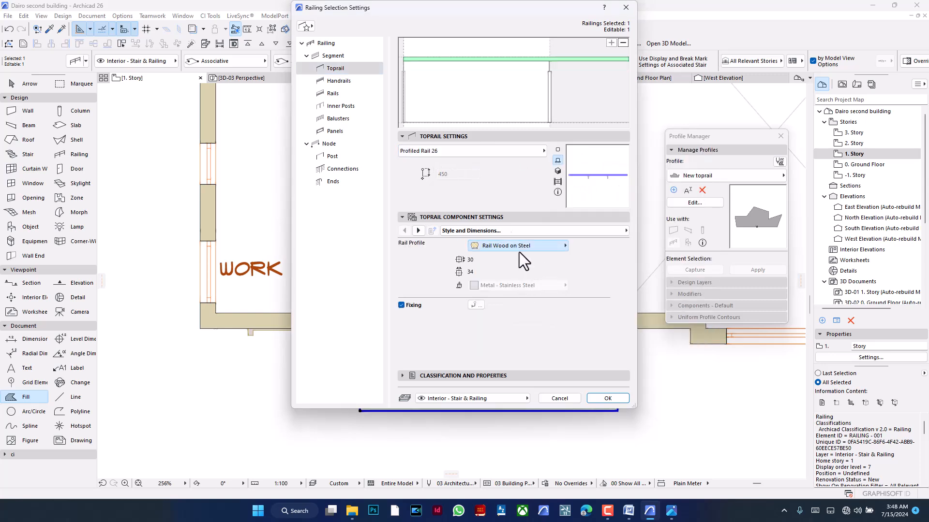
pyautogui.click(519, 249)
pyautogui.click(616, 241)
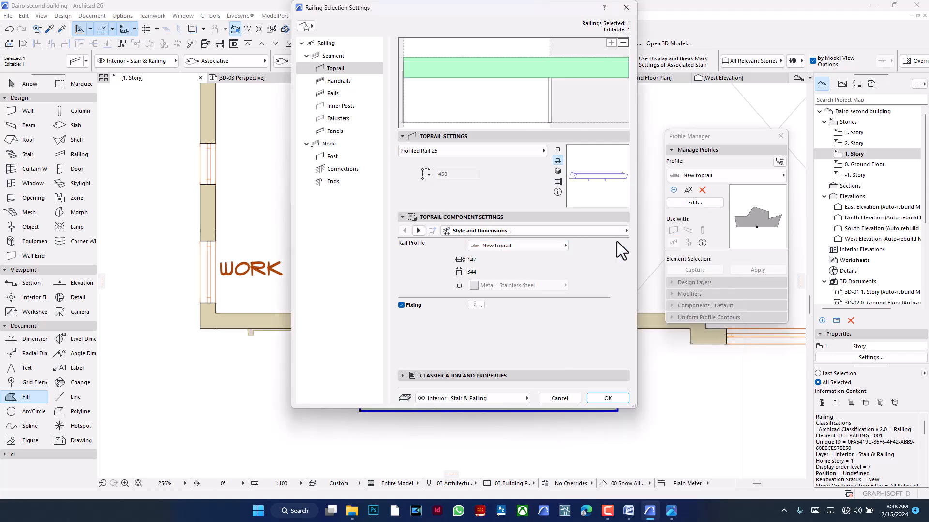
pyautogui.click(614, 396)
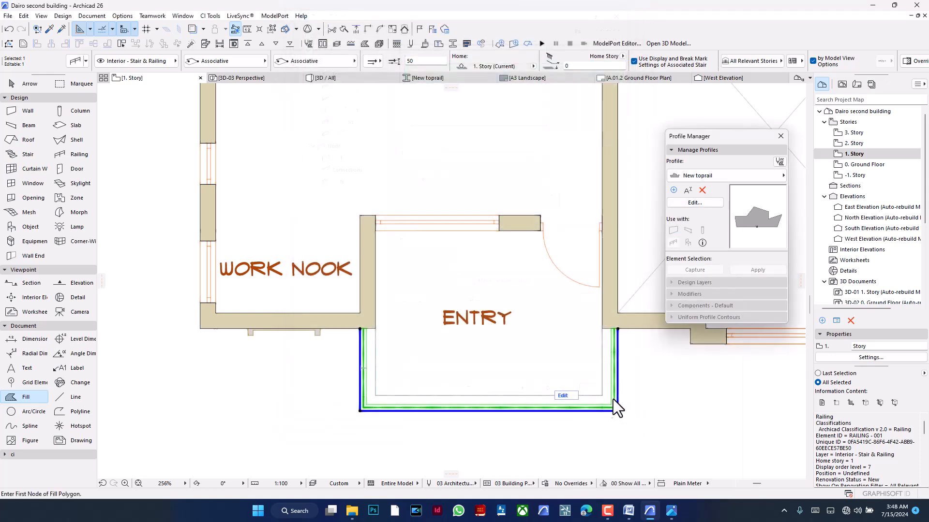
pyautogui.press('Escape')
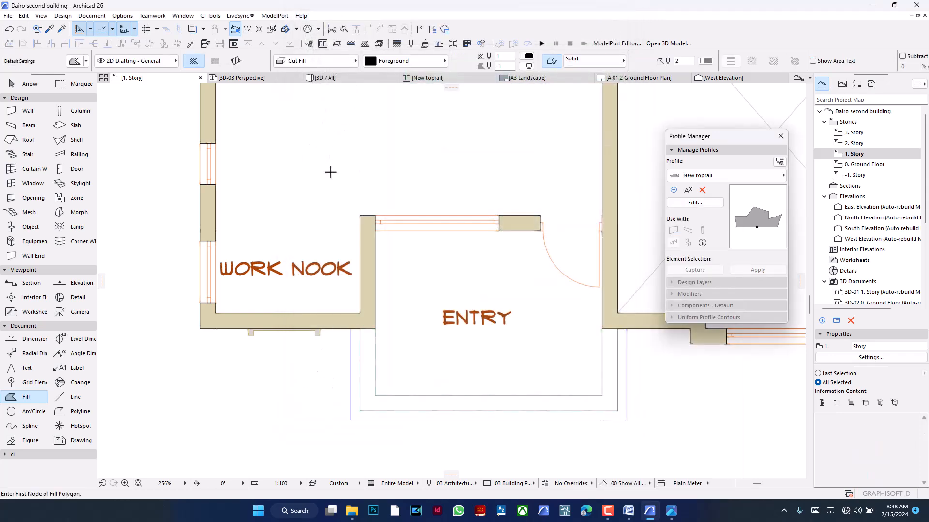
# - Examine the shape of the custom toprail on the balcony railing in the 3D view
pyautogui.click(351, 77)
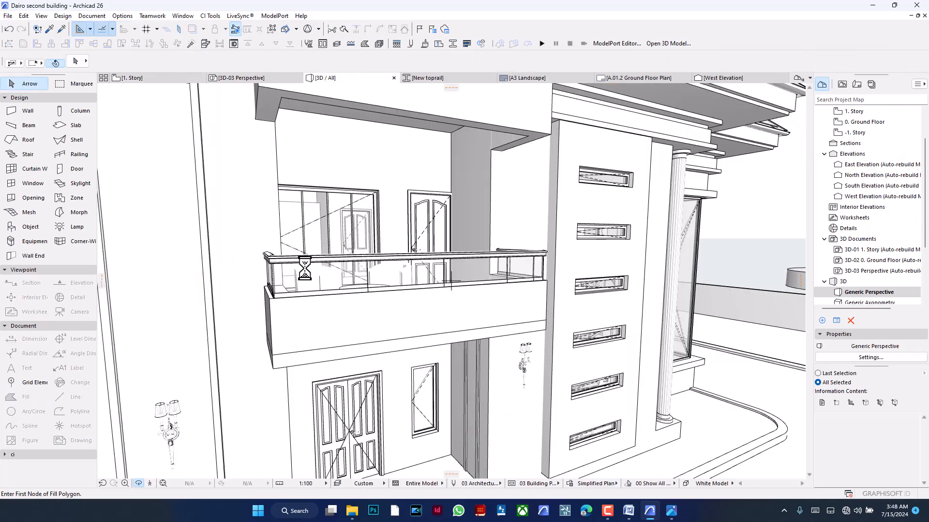
pyautogui.keyDown('shift'); pyautogui.moveTo(302, 261); pyautogui.dragTo(269, 248, button='middle'); pyautogui.keyUp('shift')
pyautogui.scroll(5, 274, 259)
pyautogui.press('Escape')
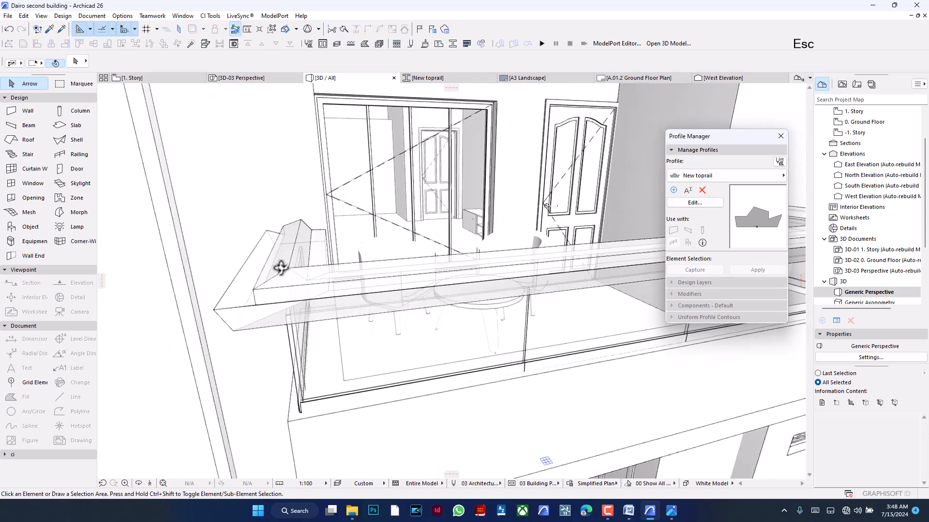
# - Edit the New toprail profile, assign the Plaster - Gypsum building material to its fill, and save the profile
pyautogui.click(683, 204)
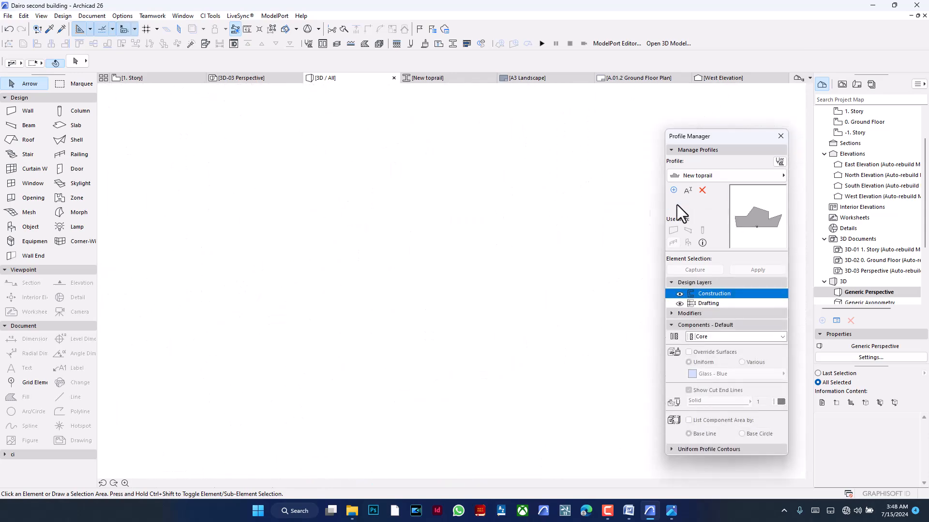
pyautogui.click(493, 285)
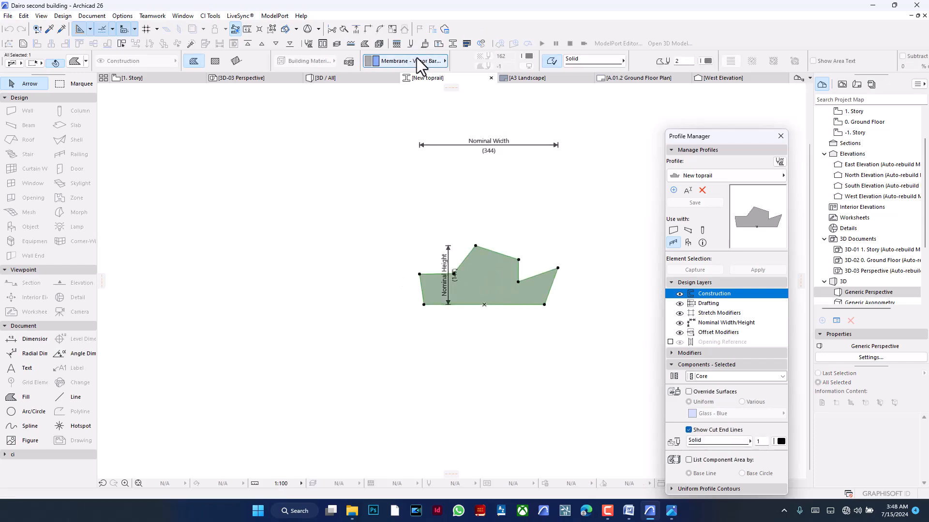
pyautogui.click(416, 61)
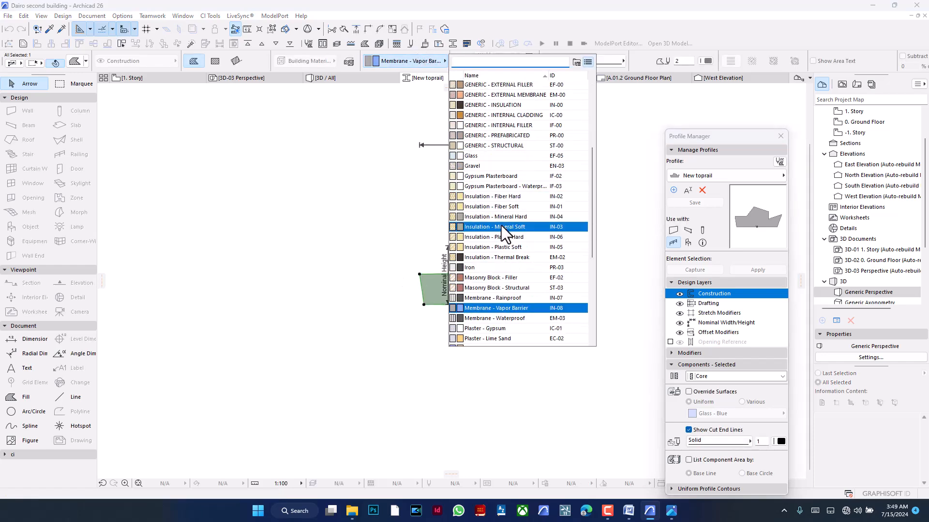
pyautogui.scroll(-5, 504, 232)
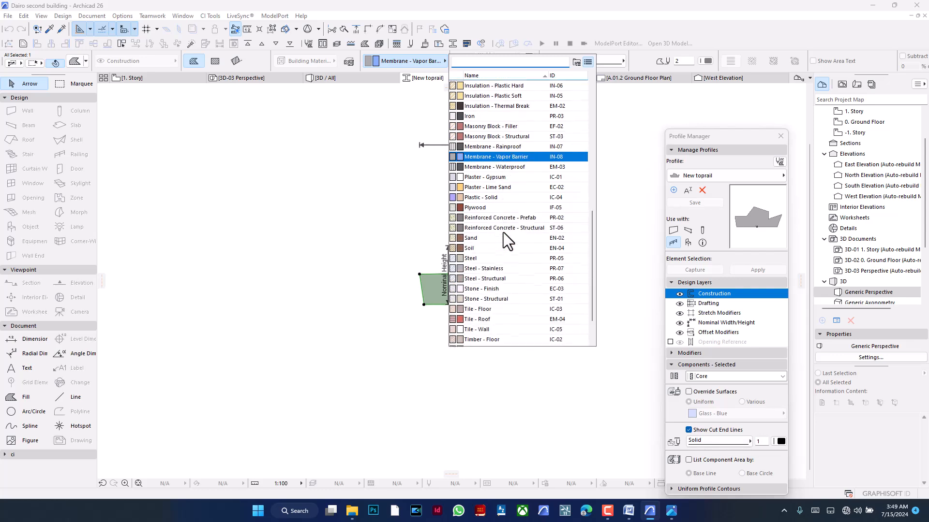
pyautogui.click(515, 178)
pyautogui.click(517, 181)
pyautogui.click(694, 205)
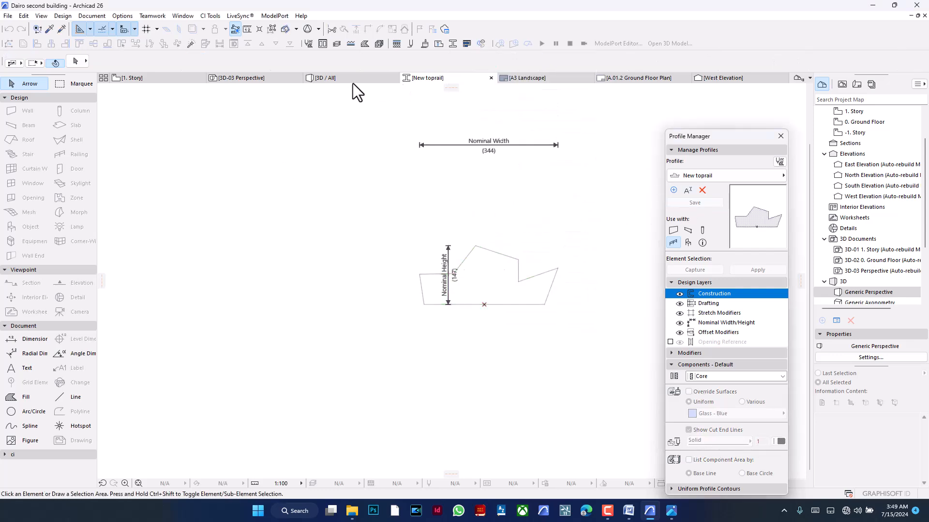
# - Examine the updated balcony toprail in 3D, both close up and as part of the whole building
pyautogui.click(354, 79)
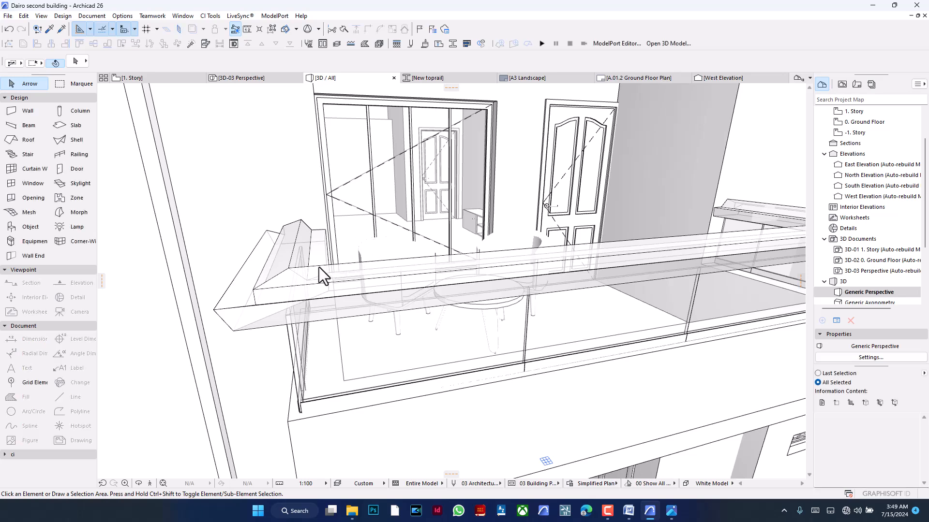
pyautogui.moveTo(318, 267); pyautogui.dragTo(299, 306, button='middle')
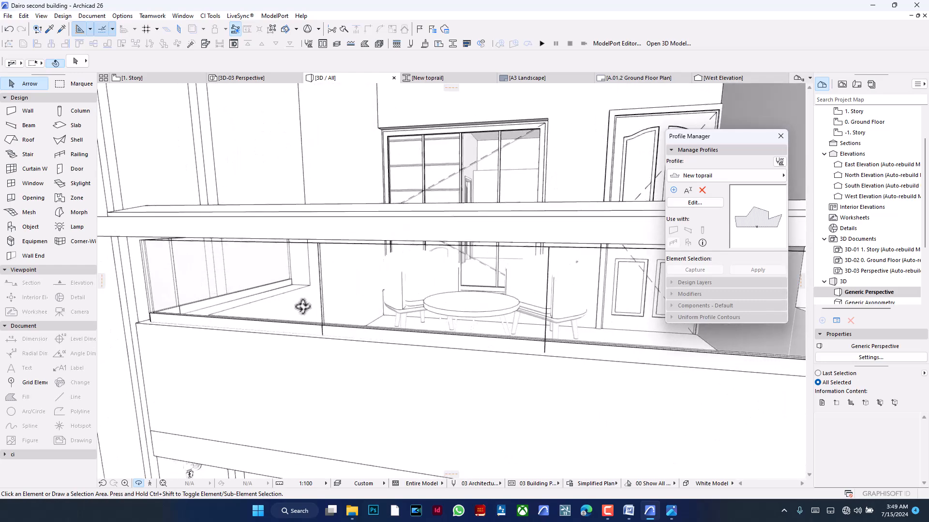
pyautogui.scroll(-5, 299, 306)
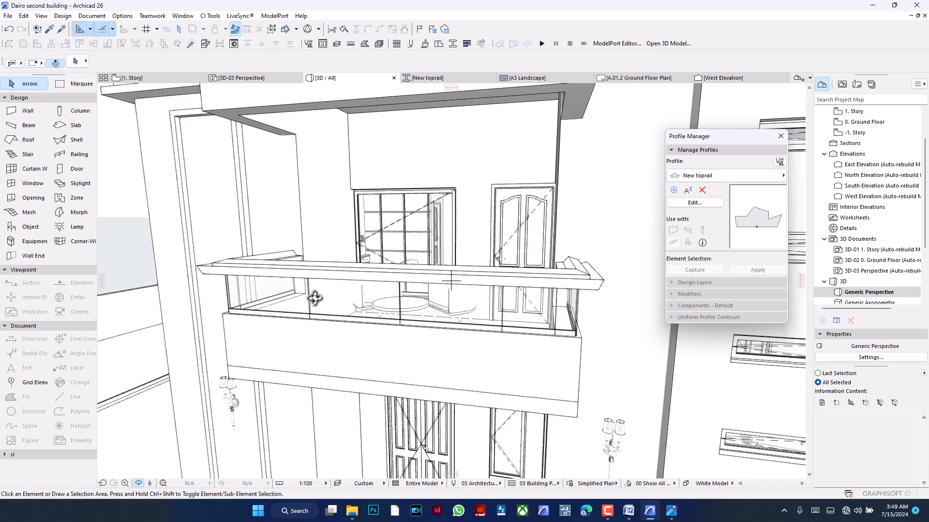
pyautogui.scroll(-10, 401, 272)
pyautogui.scroll(-3, 330, 264)
pyautogui.scroll(-5, 410, 238)
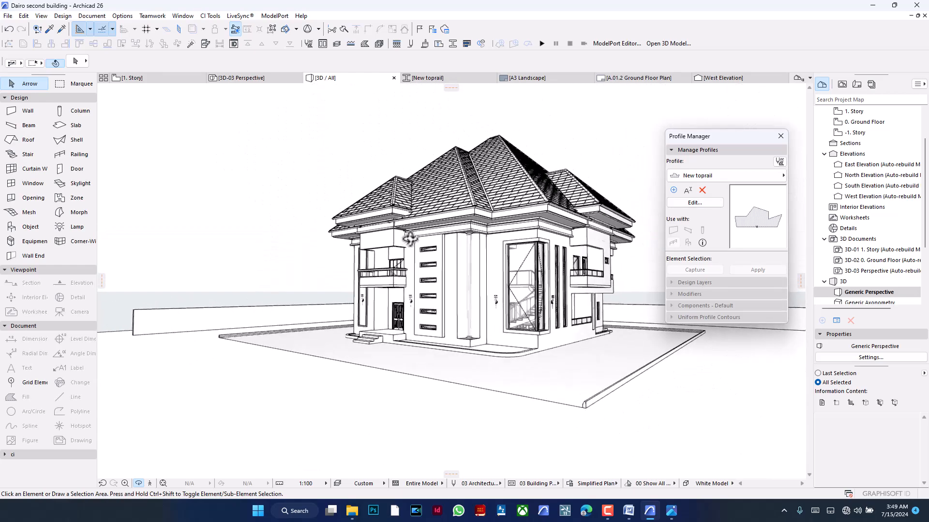
pyautogui.scroll(3, 555, 258)
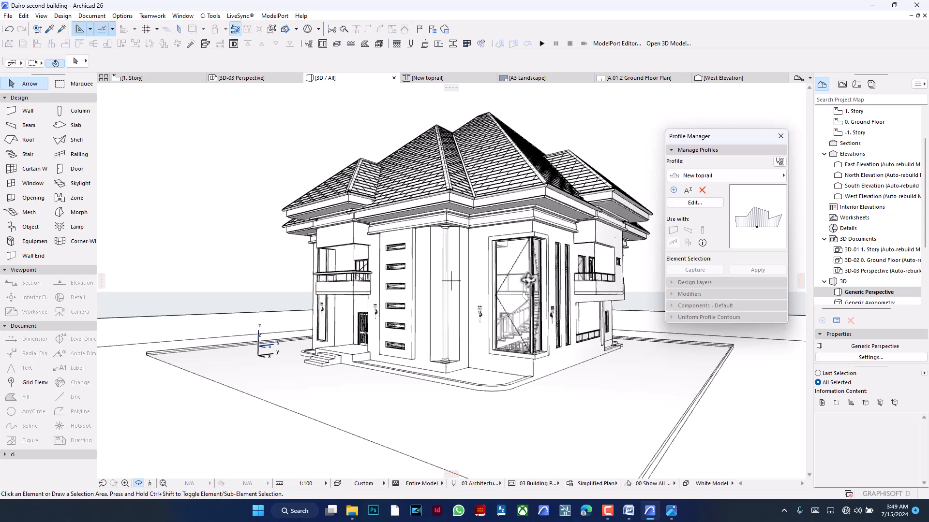
# - Switch the 3D view of the building to the Simple Shading style
pyautogui.moveTo(549, 258); pyautogui.dragTo(481, 255)
pyautogui.scroll(5, 481, 255)
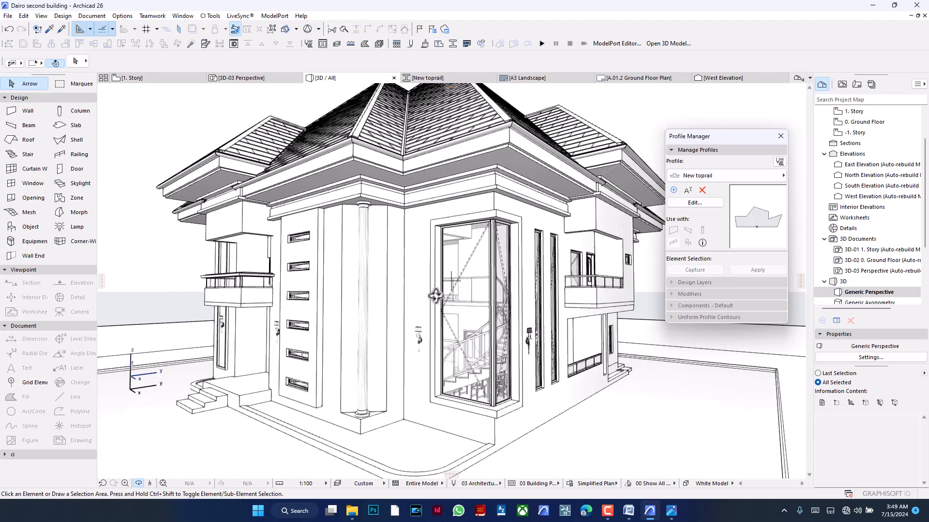
pyautogui.moveTo(437, 294); pyautogui.dragTo(440, 283)
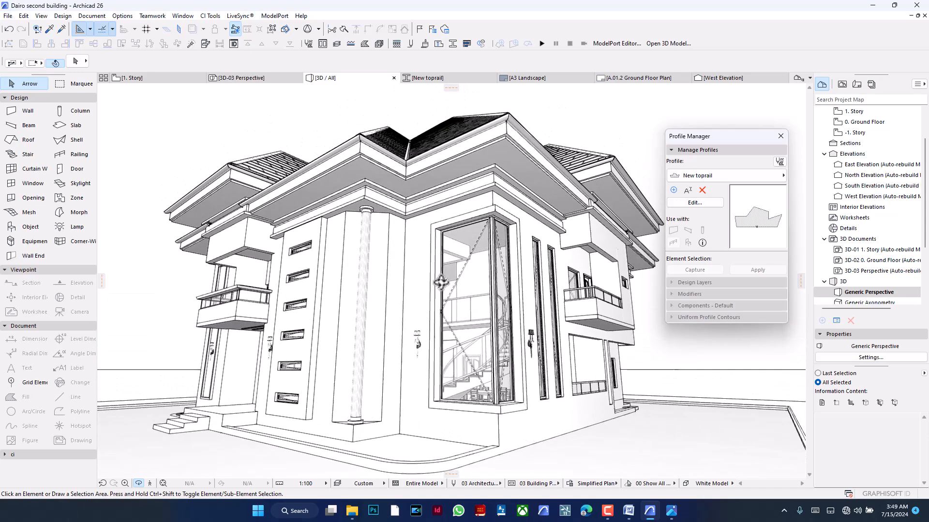
pyautogui.scroll(-5, 440, 281)
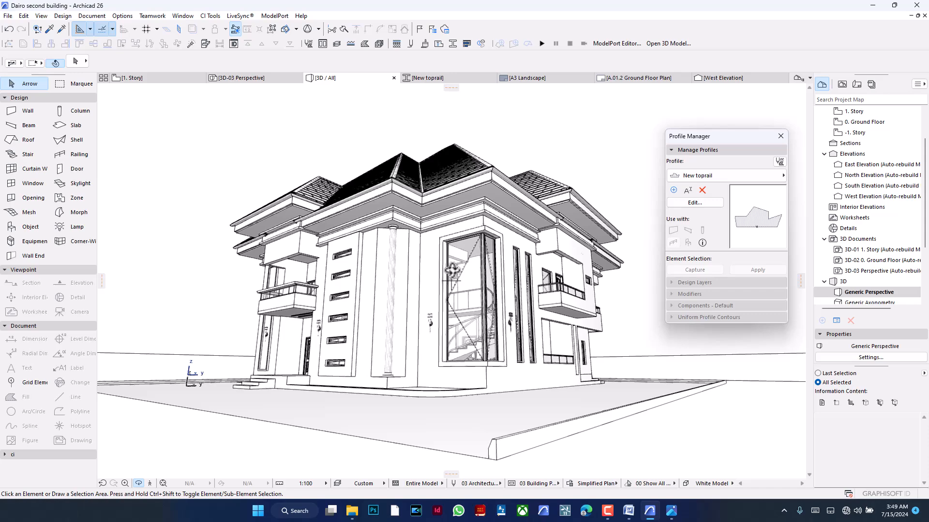
pyautogui.moveTo(452, 270); pyautogui.dragTo(464, 276)
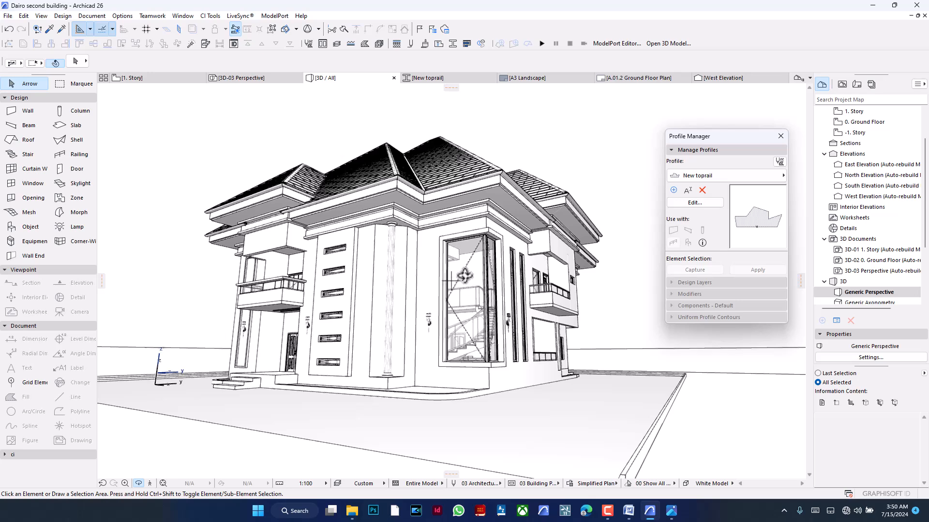
pyautogui.moveTo(506, 274)
pyautogui.mouseDown()
pyautogui.moveTo(447, 276)
pyautogui.moveTo(494, 275)
pyautogui.mouseUp()
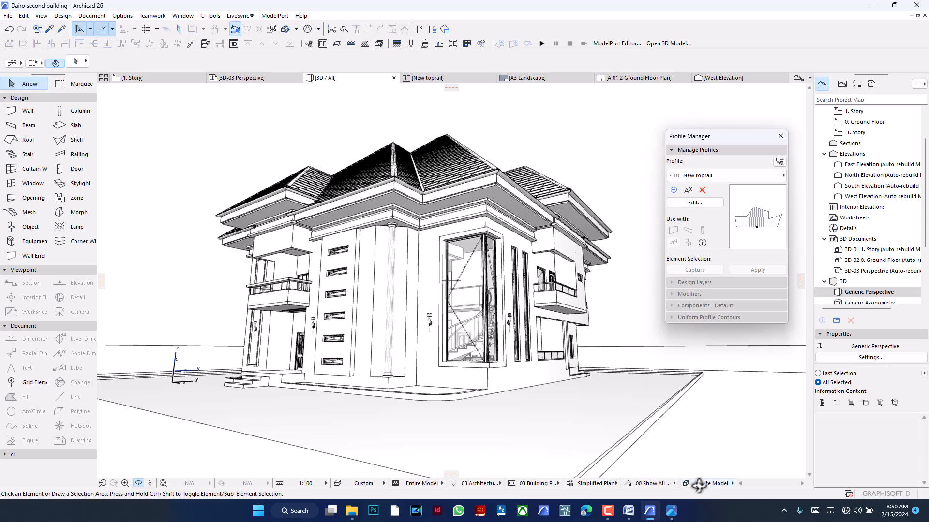
pyautogui.click(733, 484)
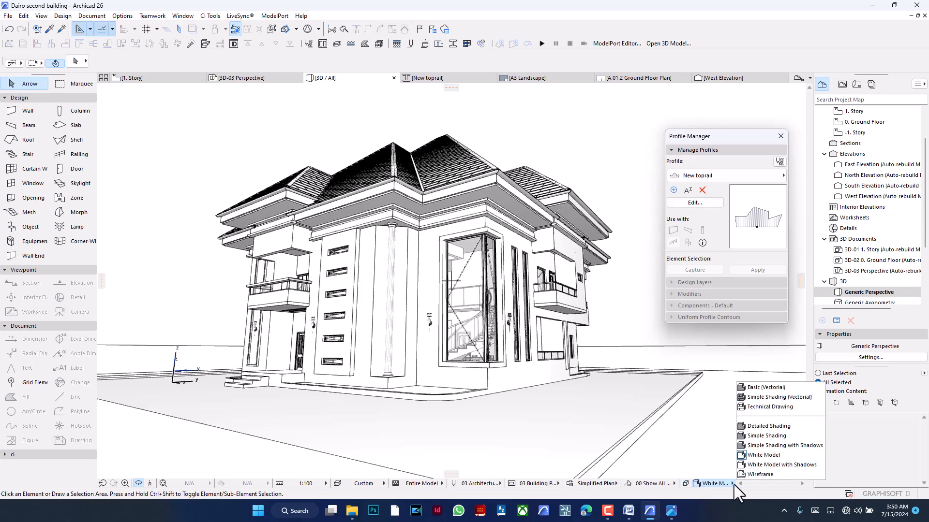
pyautogui.click(791, 437)
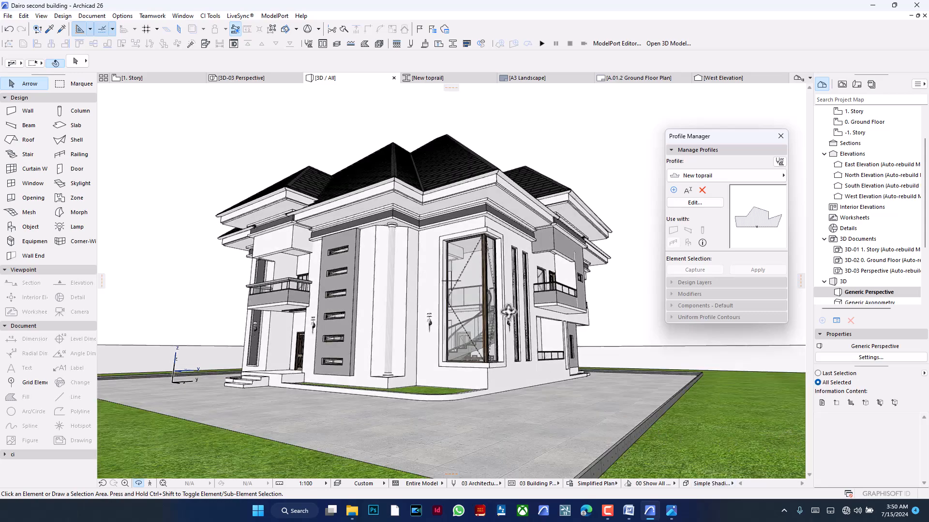
# - Select the grouped fascia beams beneath the roof in 3D to check which profile they use
pyautogui.scroll(5, 481, 296)
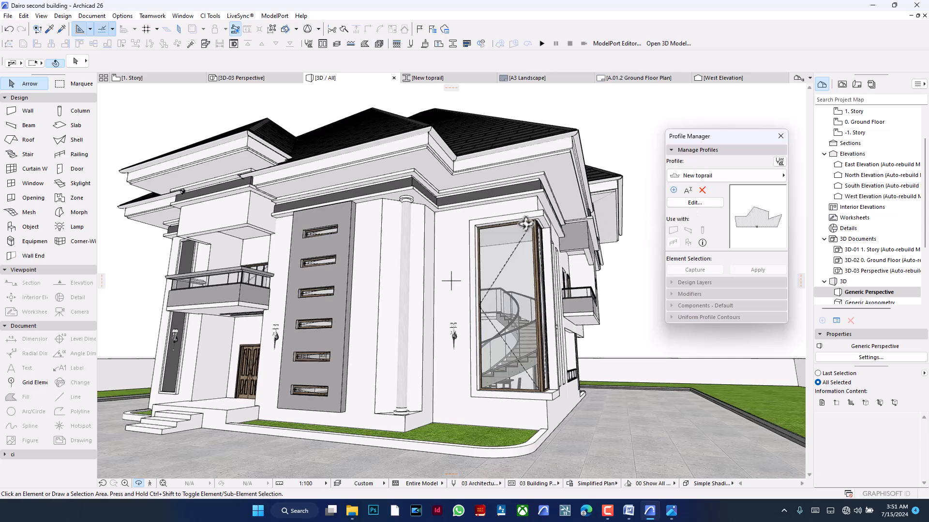
pyautogui.scroll(3, 313, 177)
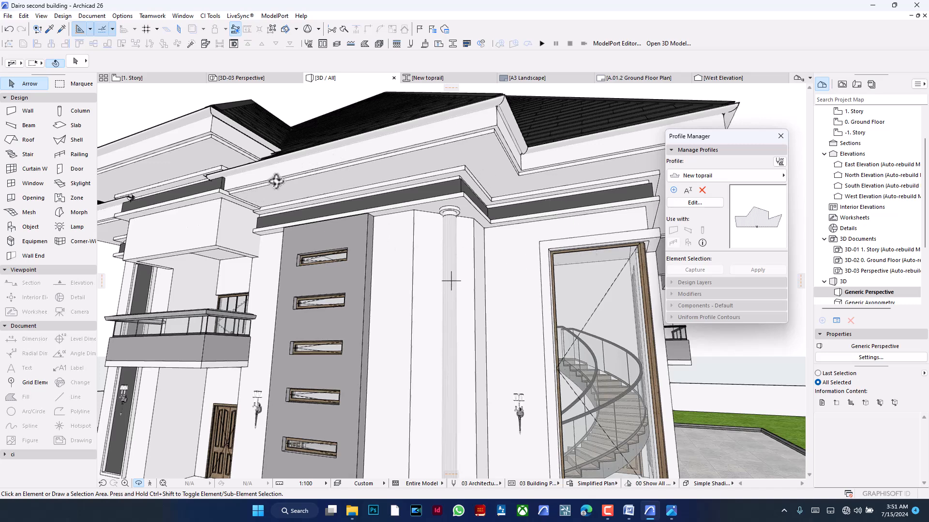
pyautogui.scroll(3, 278, 179)
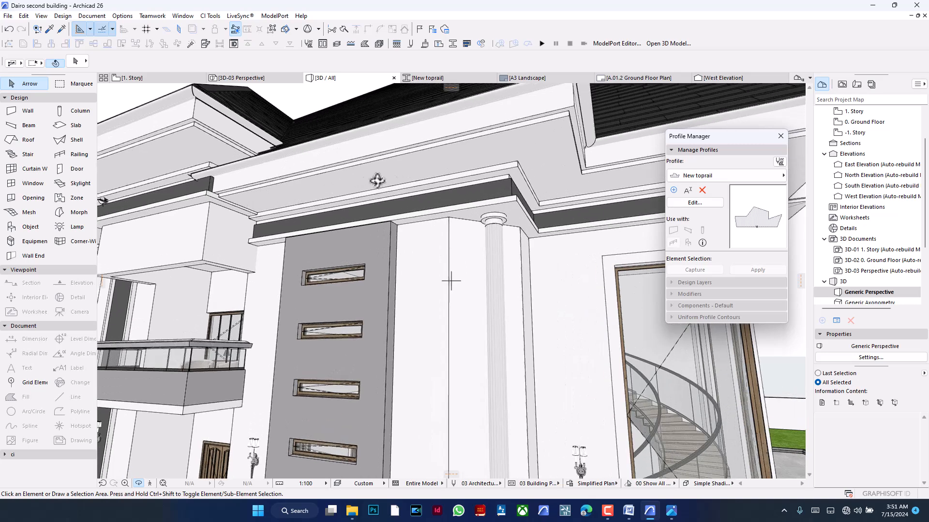
pyautogui.click(61, 88)
pyautogui.click(43, 89)
pyautogui.click(385, 198)
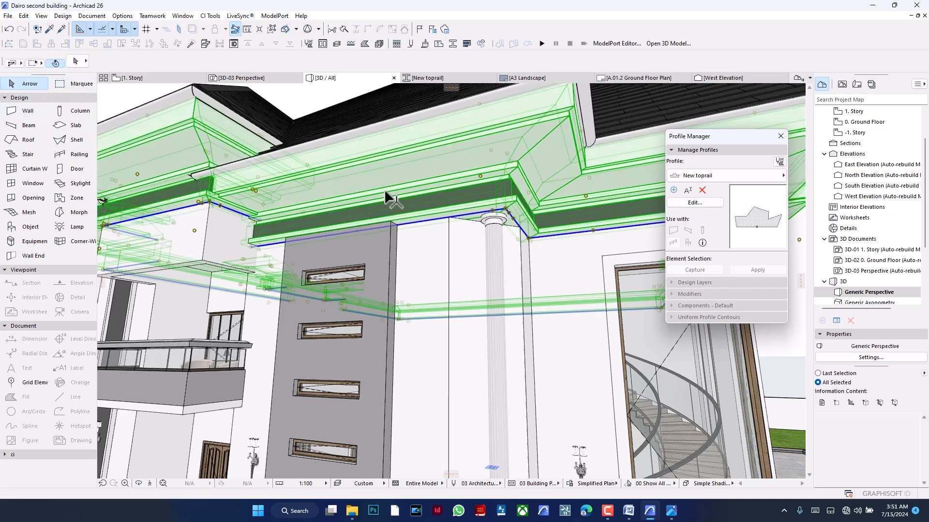
pyautogui.scroll(-3, 368, 217)
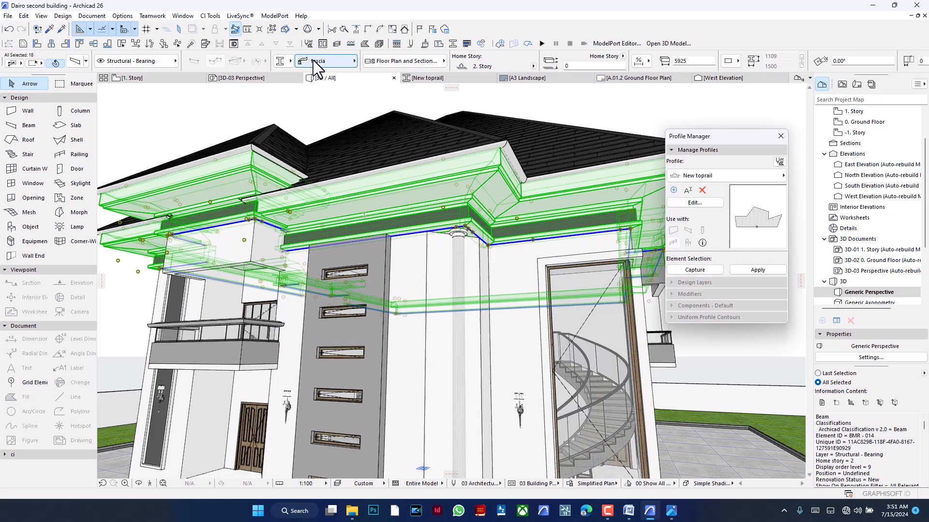
pyautogui.click(307, 112)
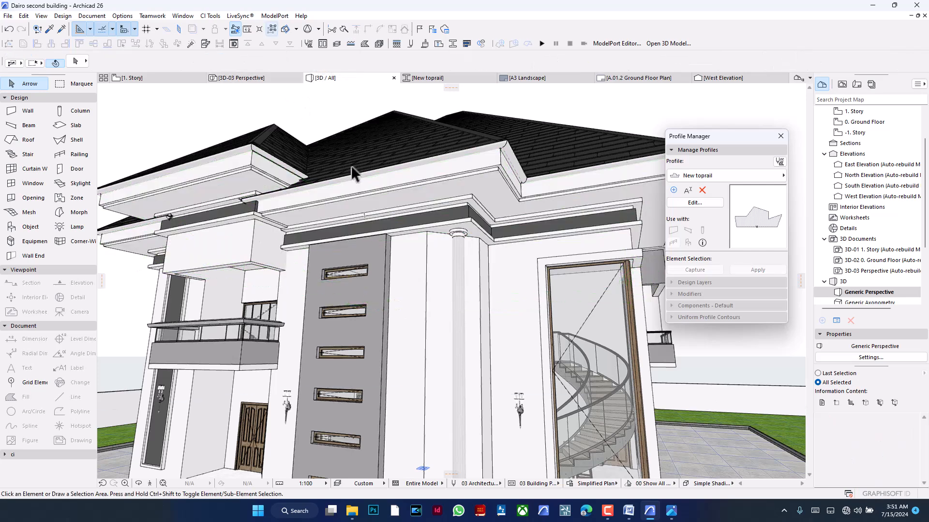
# - Suspend grouping and select only the front fascia beam above the grey window panel to check its profile
pyautogui.click(390, 145)
pyautogui.click(327, 124)
pyautogui.click(380, 200)
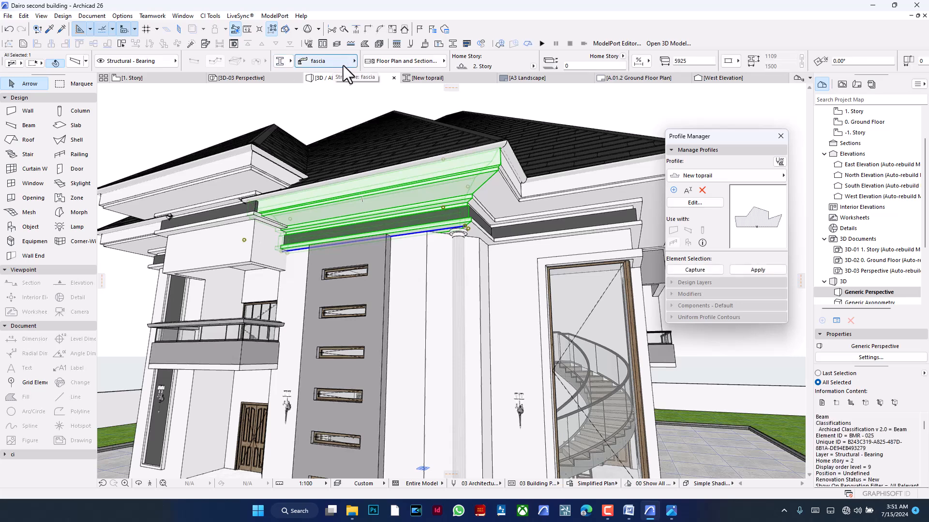
pyautogui.click(312, 124)
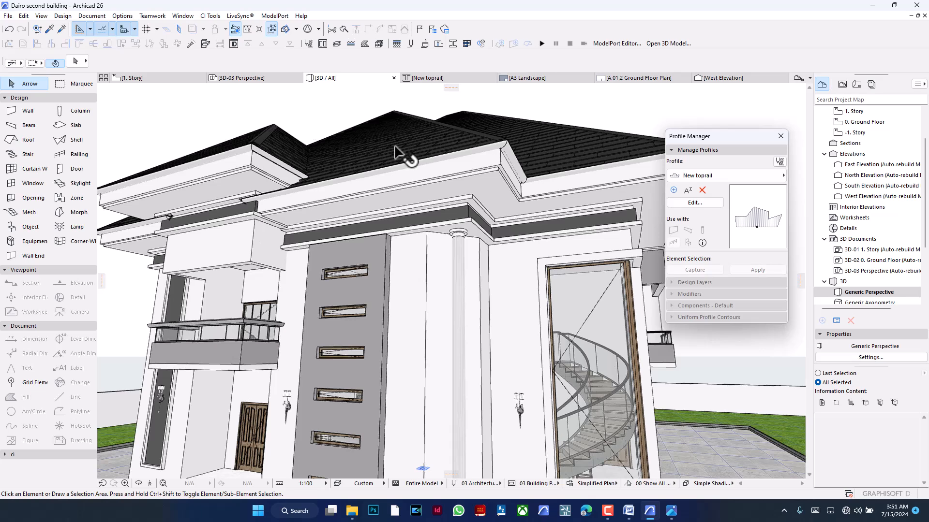
# - Find the fascia profile in the Profile Manager by searching for "fa" and open it for editing
pyautogui.click(723, 179)
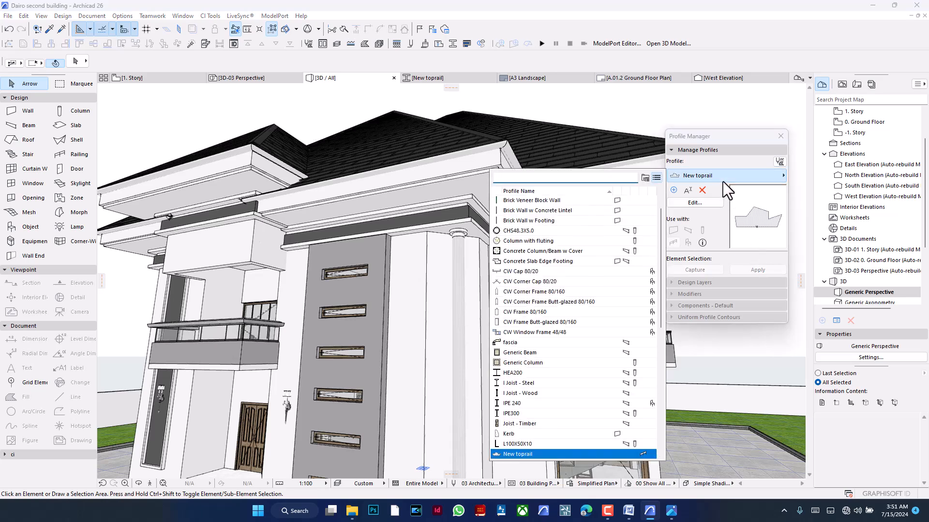
pyautogui.write('fa')
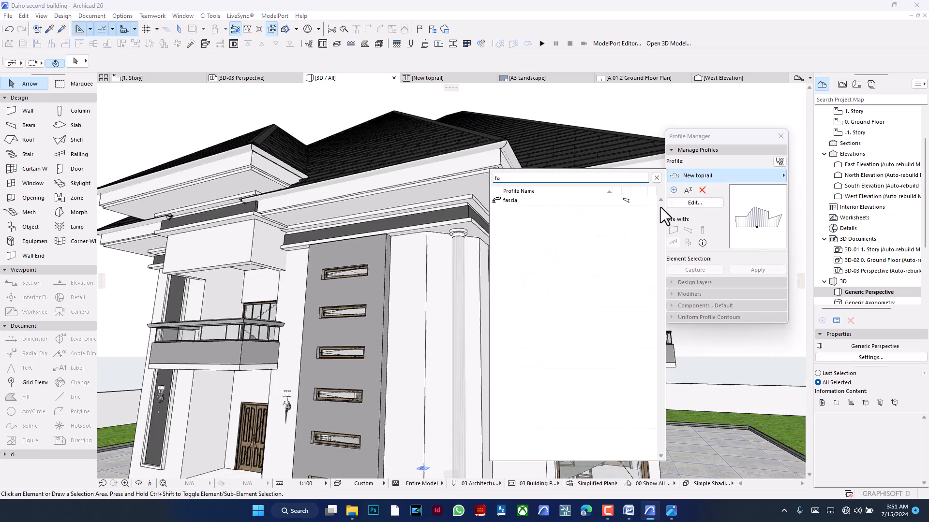
pyautogui.click(587, 200)
pyautogui.click(697, 203)
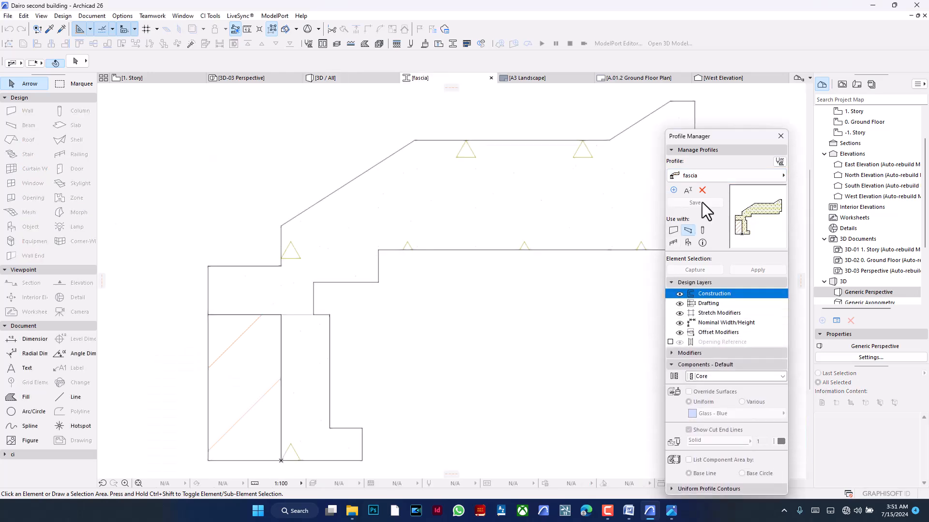
pyautogui.scroll(-2, 297, 205)
pyautogui.scroll(2, 335, 200)
# - Draw a small rectangular fill about 37 mm wide against the underside of the fascia profile's overhang
pyautogui.click(374, 243)
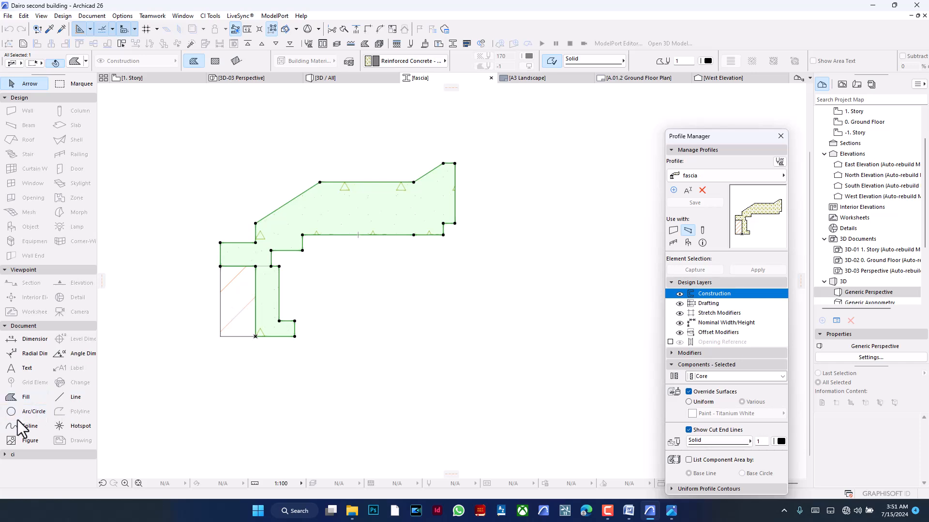
pyautogui.click(20, 399)
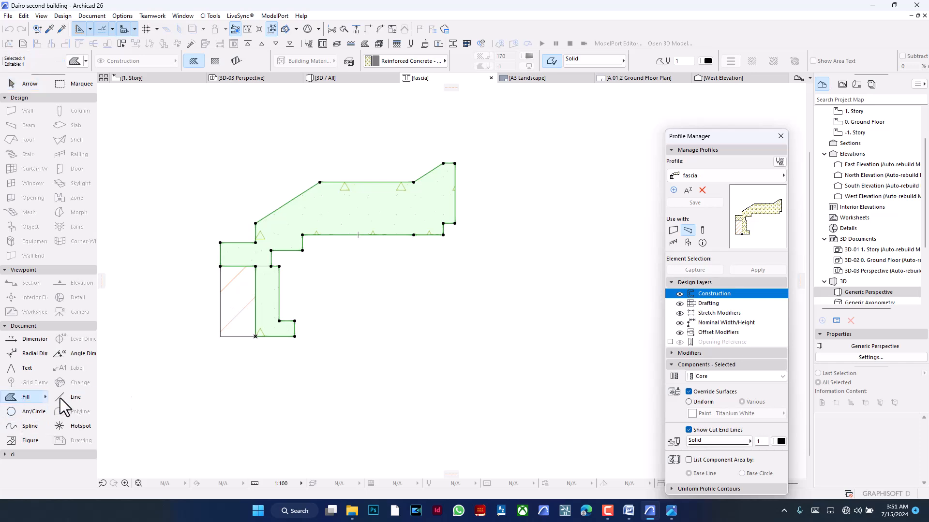
pyautogui.click(361, 235)
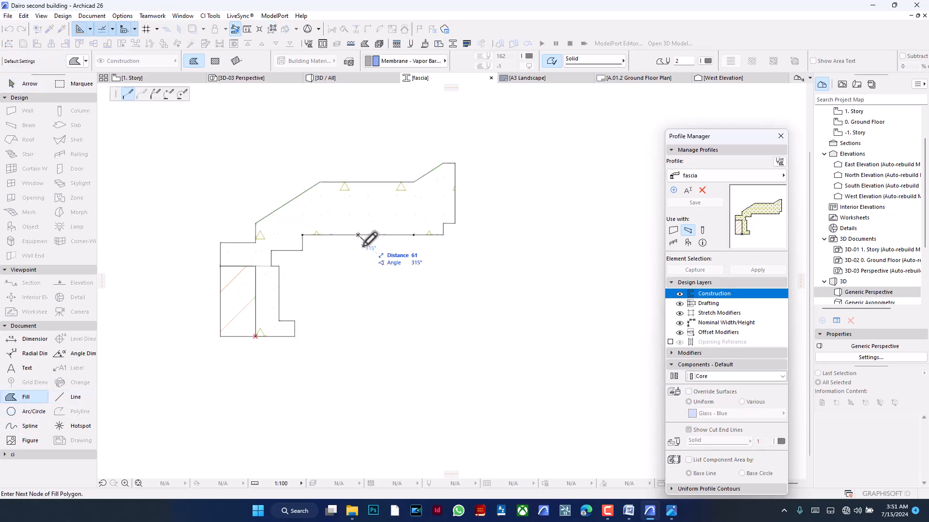
pyautogui.scroll(3, 362, 244)
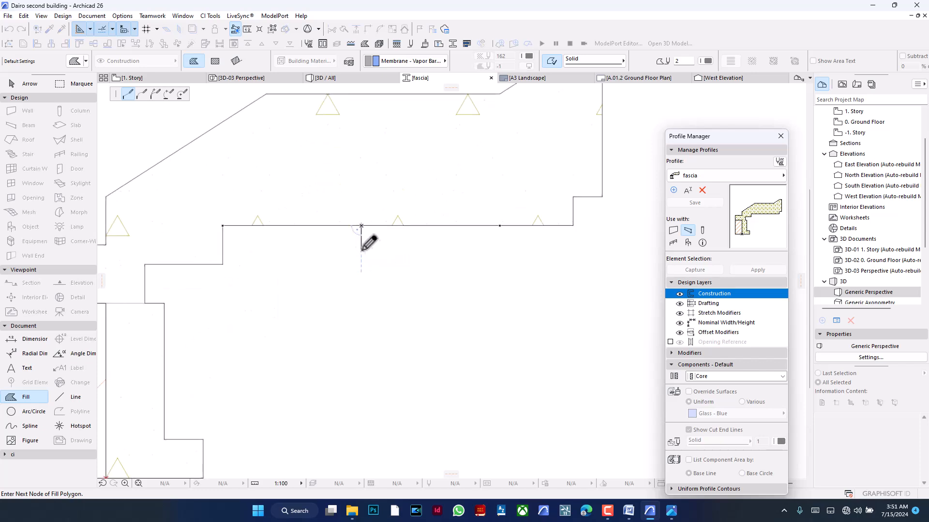
pyautogui.click(376, 226)
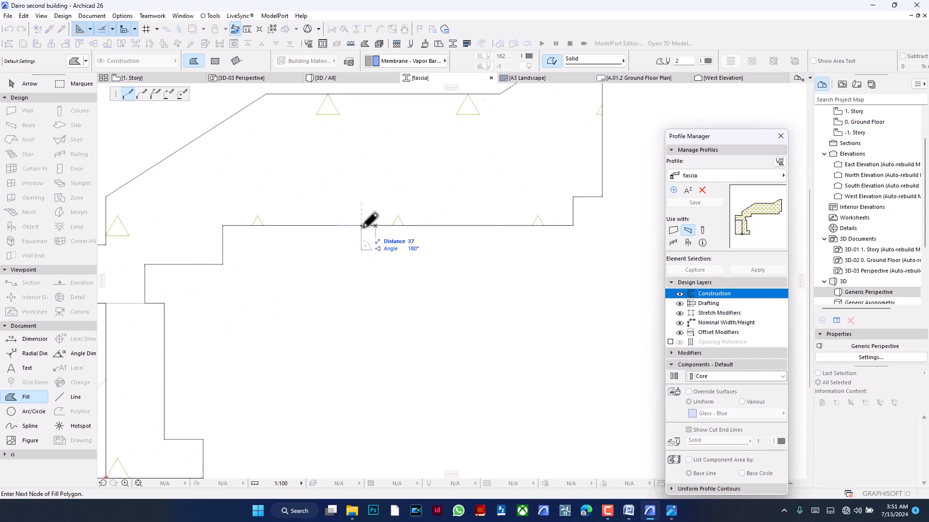
pyautogui.click(362, 226)
pyautogui.click(370, 242)
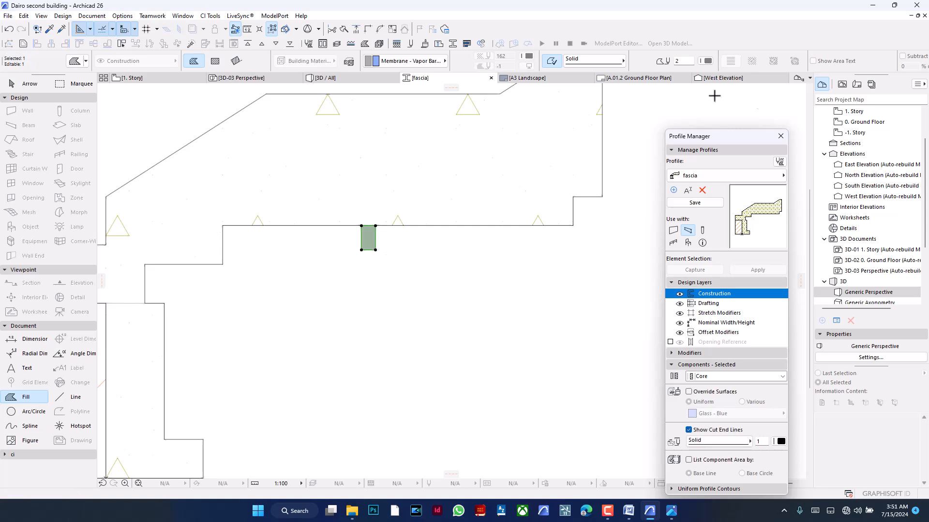
# - Override the small rectangle's surfaces uniformly with Glass - Lamp and save the fascia profile
pyautogui.click(700, 390)
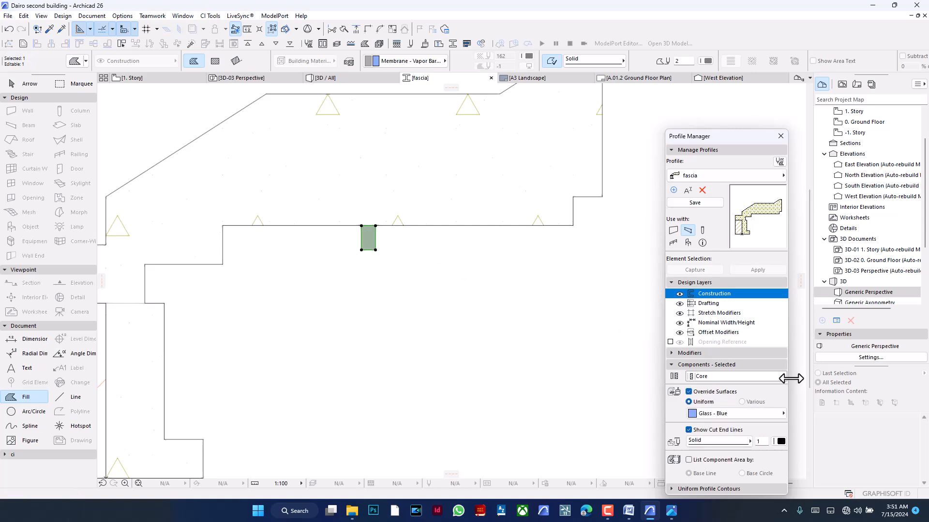
pyautogui.click(731, 416)
pyautogui.write('lamp')
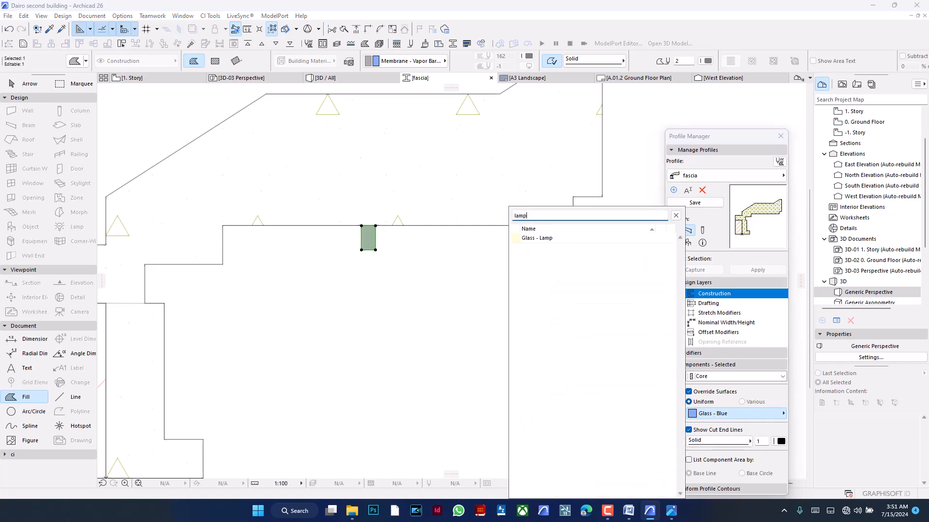
pyautogui.click(597, 240)
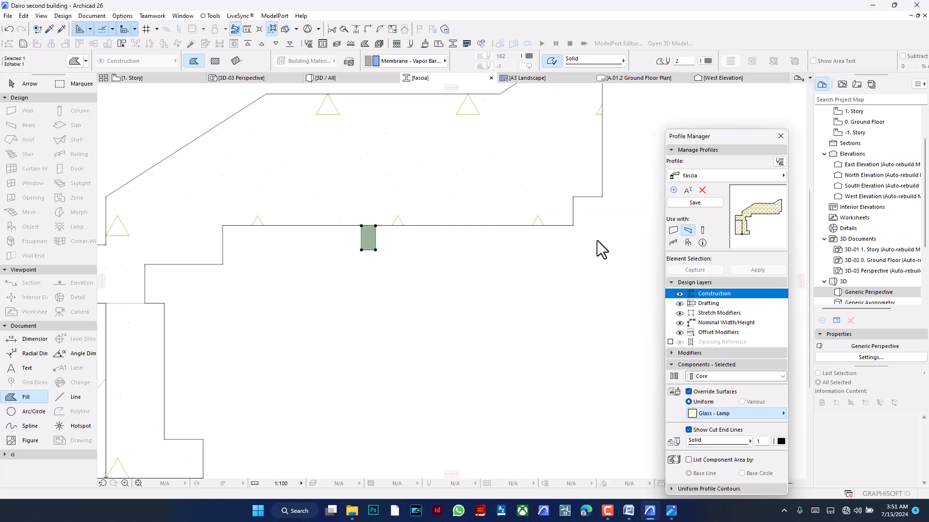
pyautogui.click(689, 204)
# - Return to the 3D view and examine the new strip under the roof fascia, close up and on the whole building
pyautogui.scroll(-2, 633, 252)
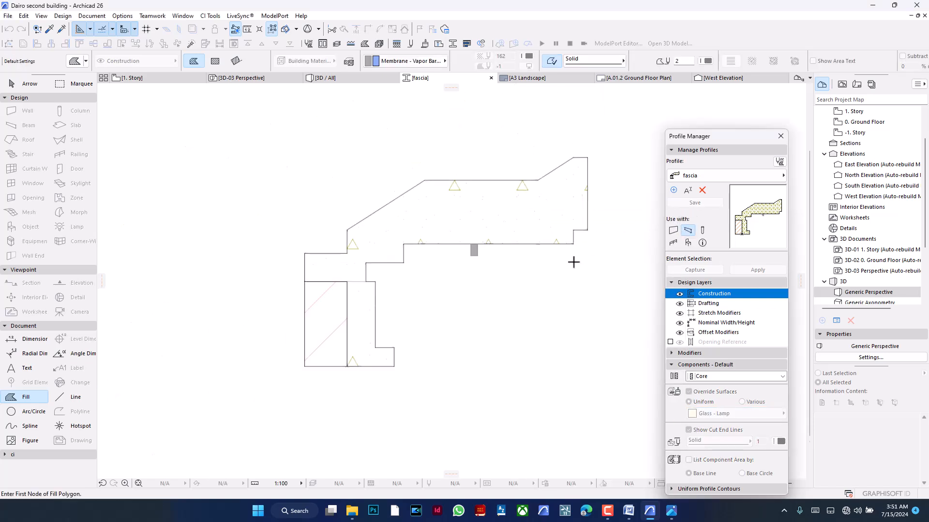
pyautogui.scroll(1, 531, 244)
pyautogui.click(334, 78)
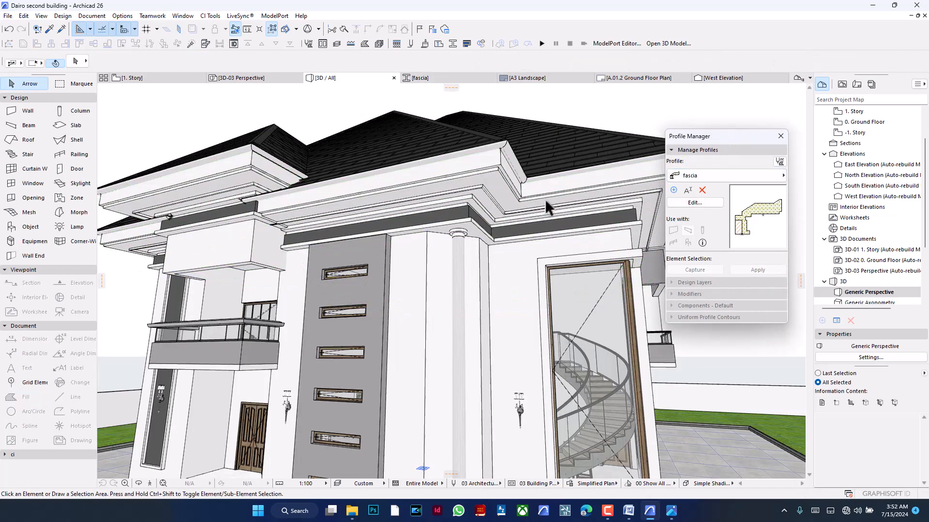
pyautogui.scroll(5, 486, 193)
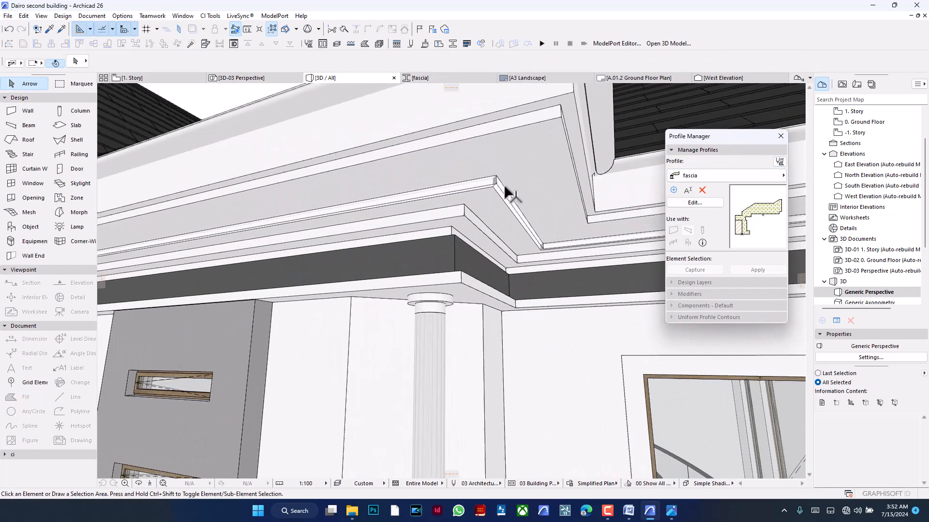
pyautogui.moveTo(507, 190); pyautogui.dragTo(408, 179, button='middle')
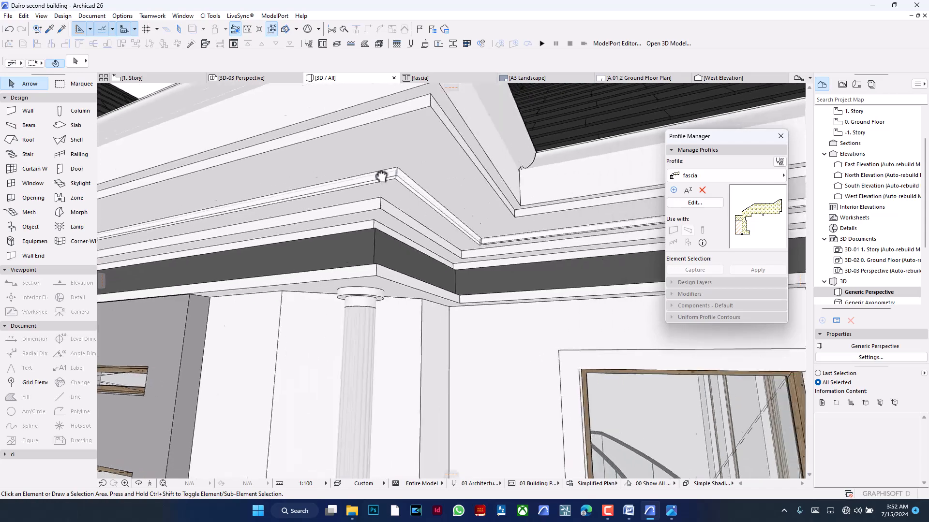
pyautogui.scroll(-6, 472, 213)
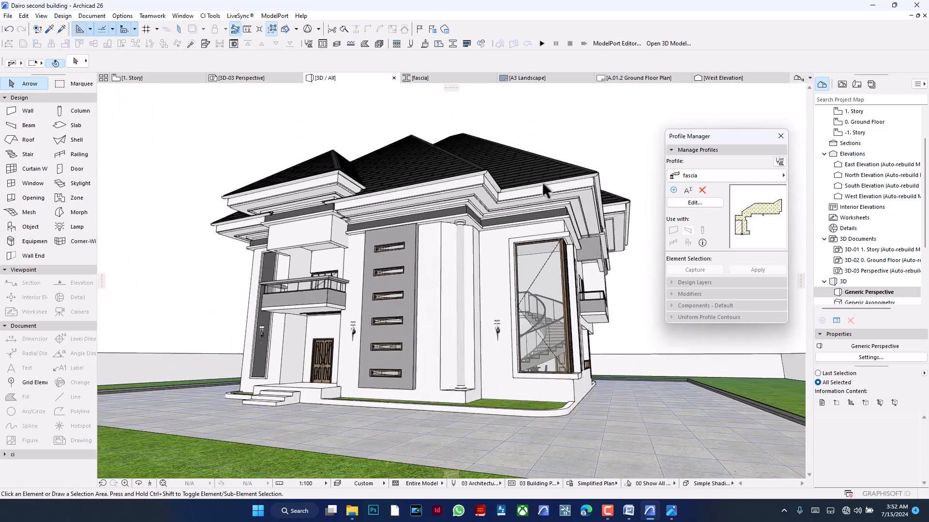
# - Open the PhotoRendering settings and choose the Indoor Lamps Only Fast scene for the rendering
pyautogui.rightClick(243, 123)
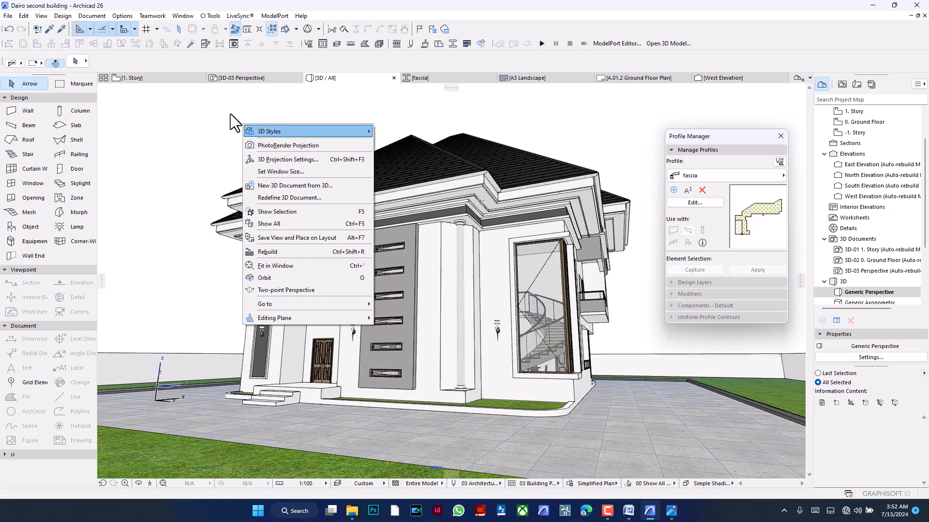
pyautogui.click(192, 108)
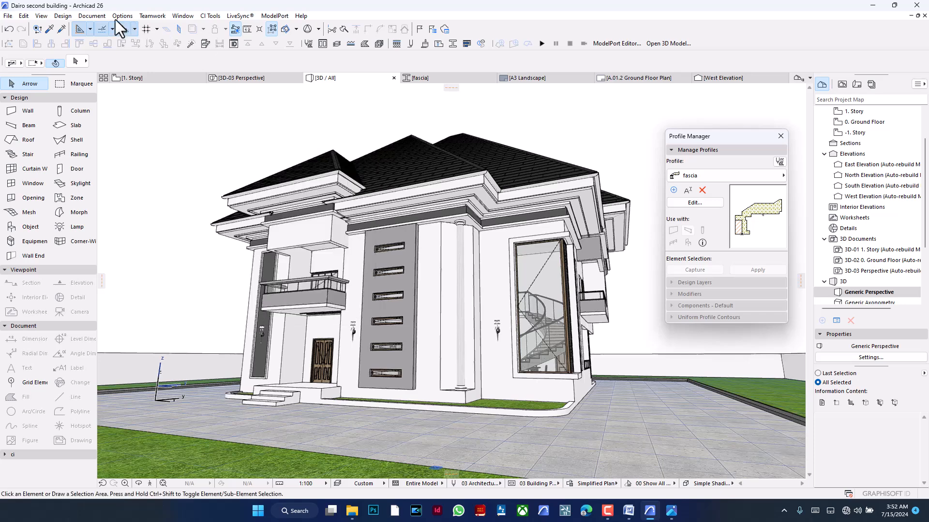
pyautogui.click(92, 16)
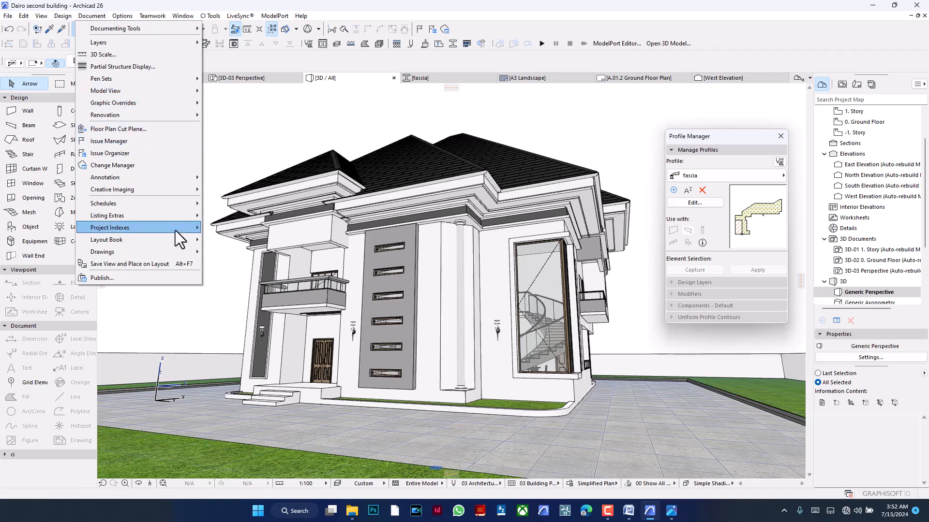
pyautogui.moveTo(151, 179)
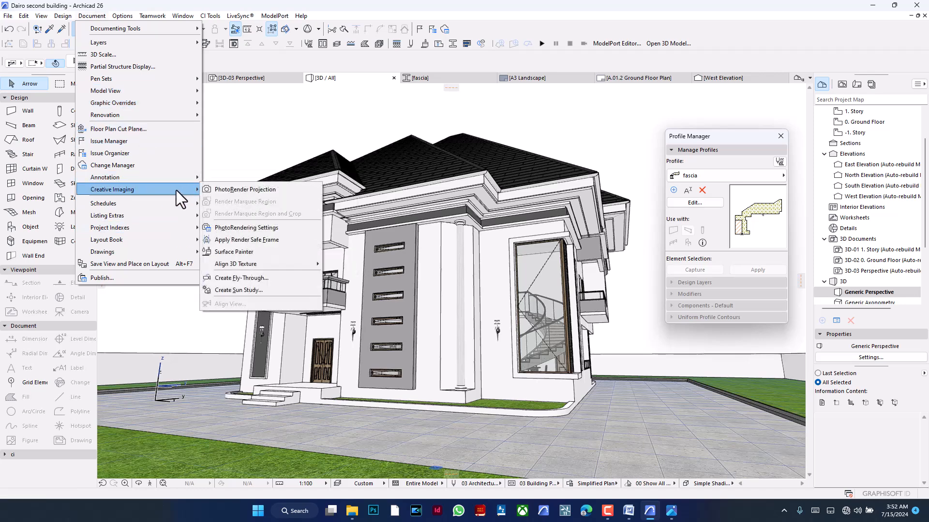
pyautogui.click(257, 228)
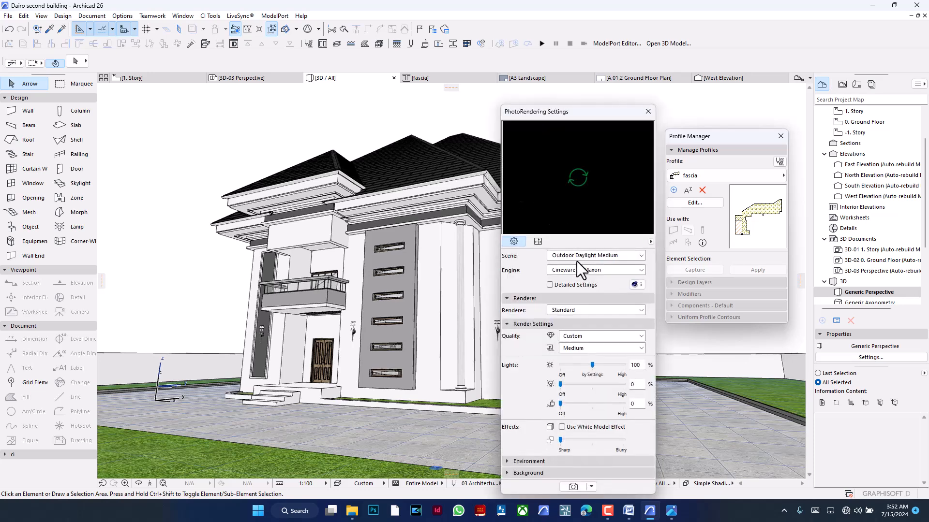
pyautogui.click(595, 255)
pyautogui.click(580, 264)
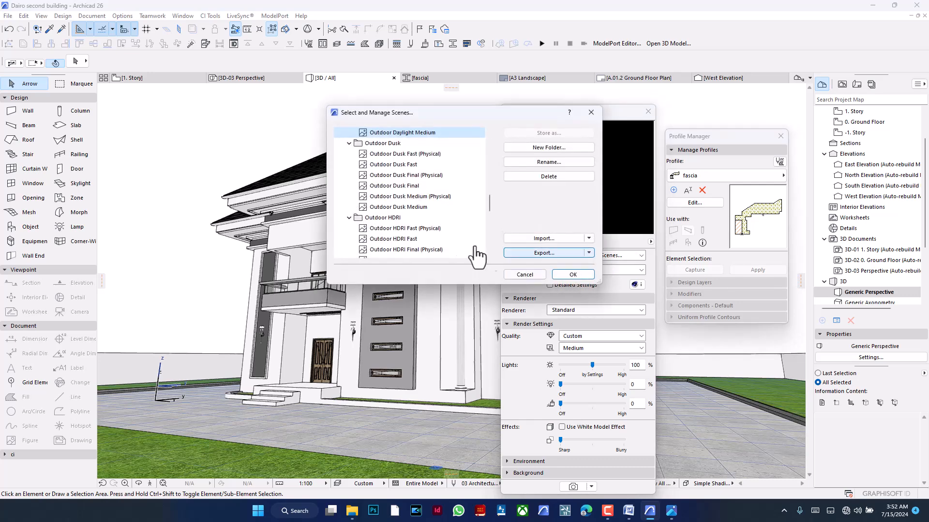
pyautogui.scroll(6, 438, 160)
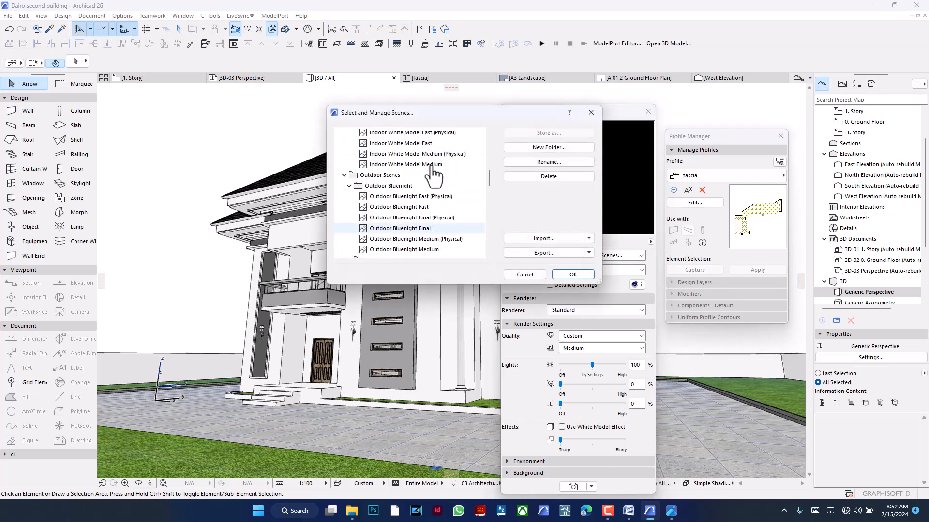
pyautogui.scroll(3, 434, 177)
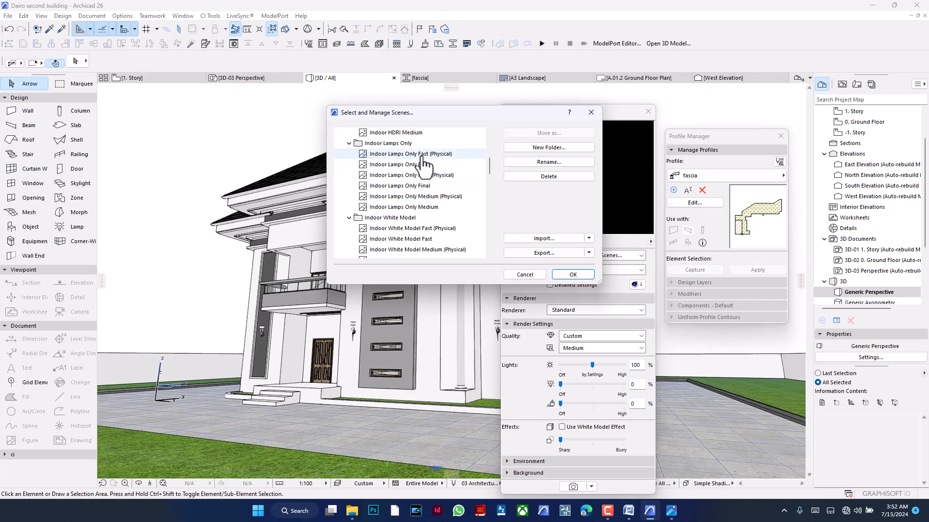
pyautogui.click(424, 164)
pyautogui.click(571, 274)
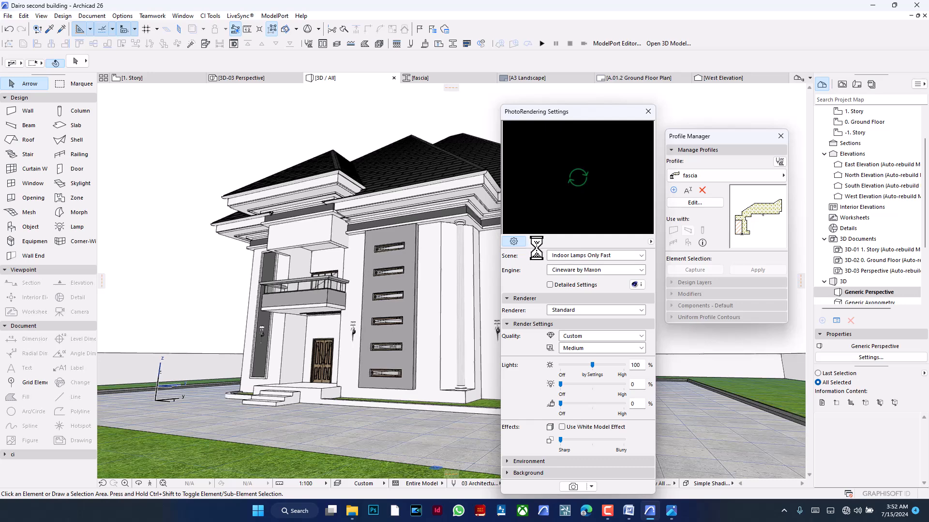
# - Set the image size to 1920 by 1080 pixels with linked proportions and start rendering the 3D view
pyautogui.click(538, 241)
pyautogui.doubleClick(565, 270)
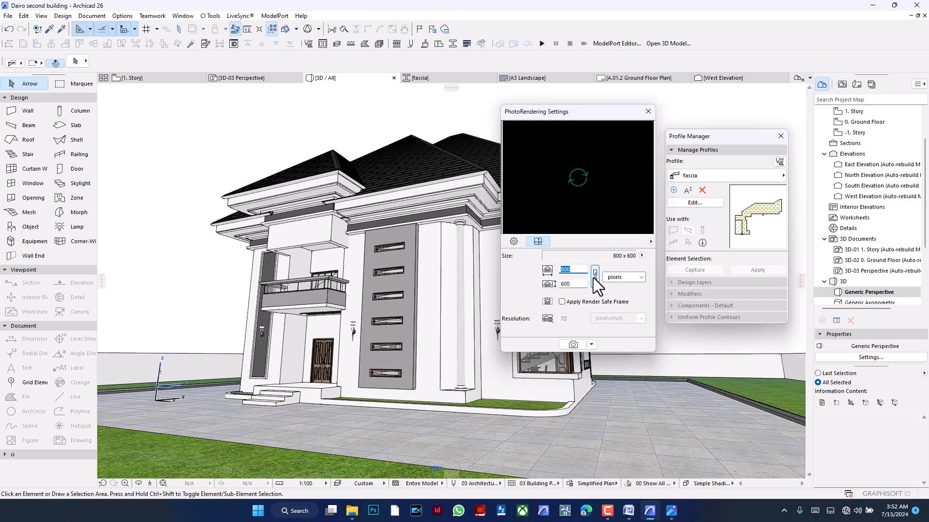
pyautogui.write('19')
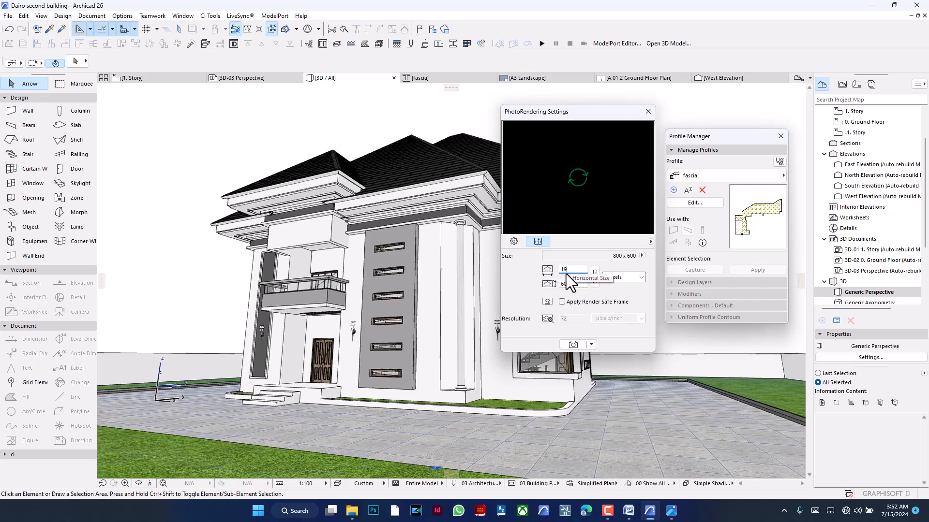
pyautogui.write('20')
pyautogui.press('Tab')
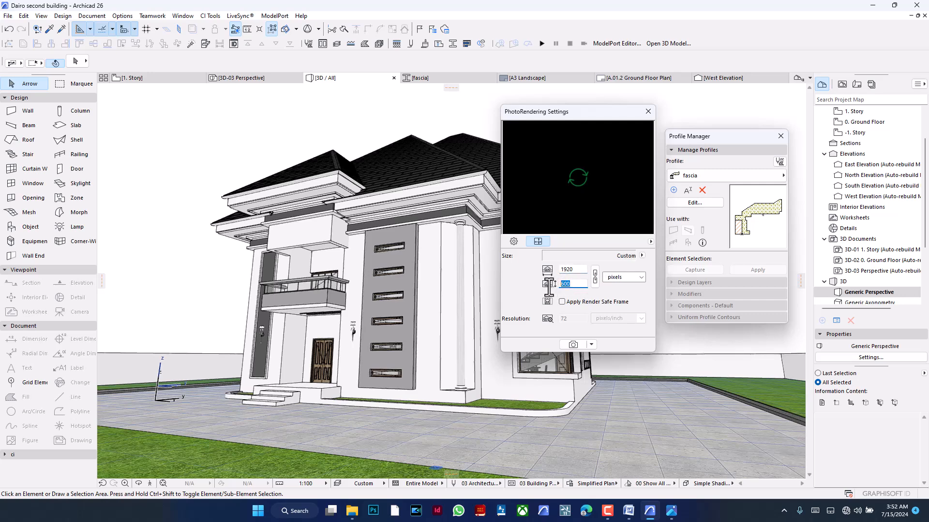
pyautogui.write('1080')
pyautogui.click(595, 279)
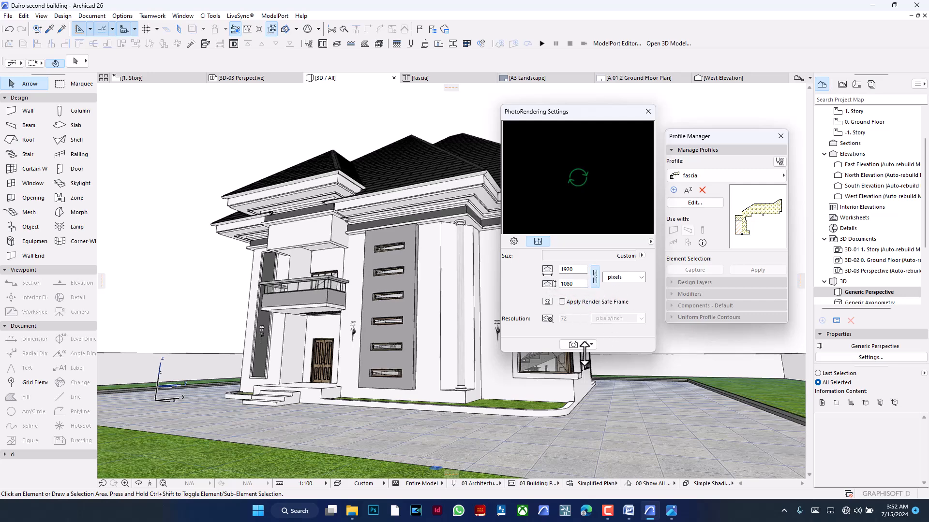
pyautogui.click(573, 345)
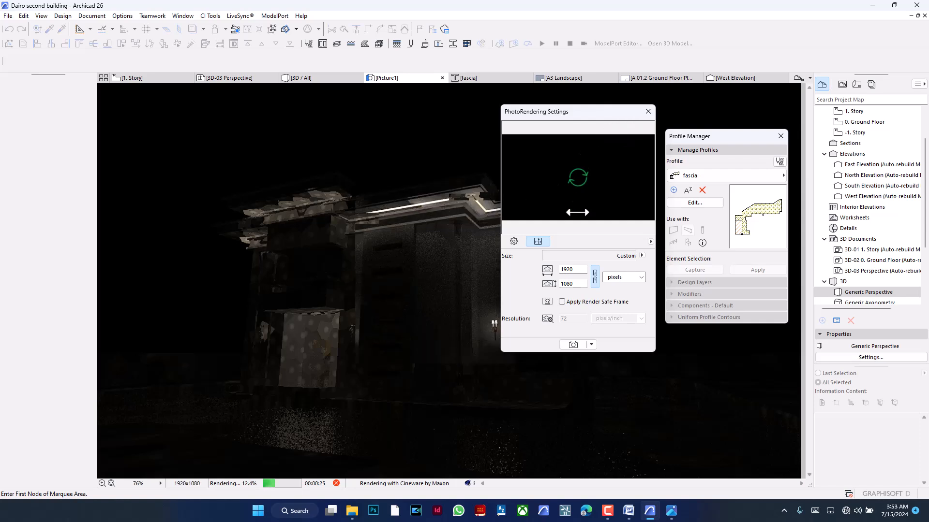
# - Change the rendering scene to Outdoor Daylight Fast
pyautogui.click(513, 242)
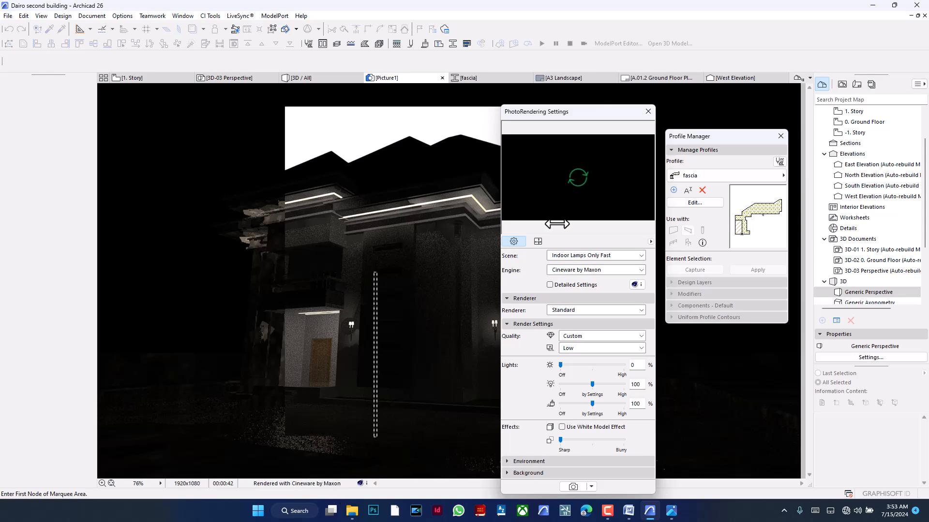
pyautogui.click(573, 255)
pyautogui.click(576, 289)
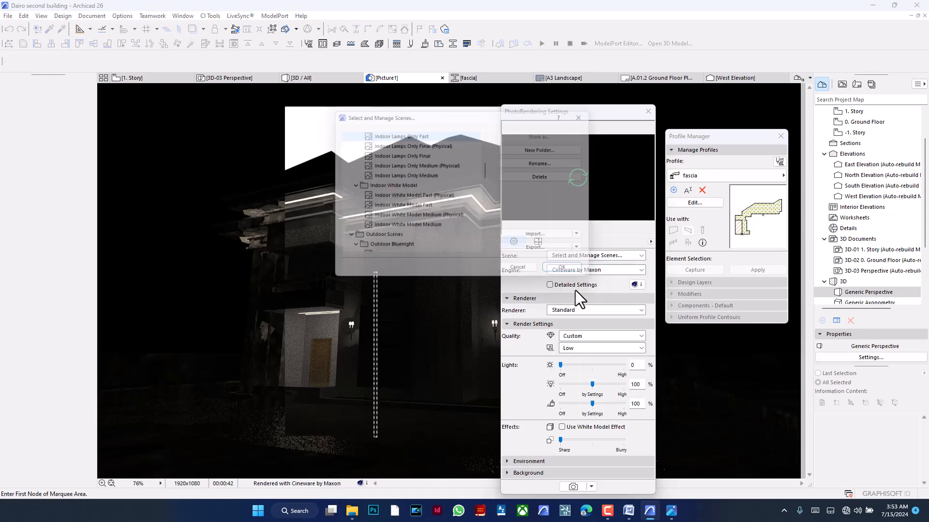
pyautogui.scroll(3, 382, 180)
pyautogui.scroll(-8, 387, 188)
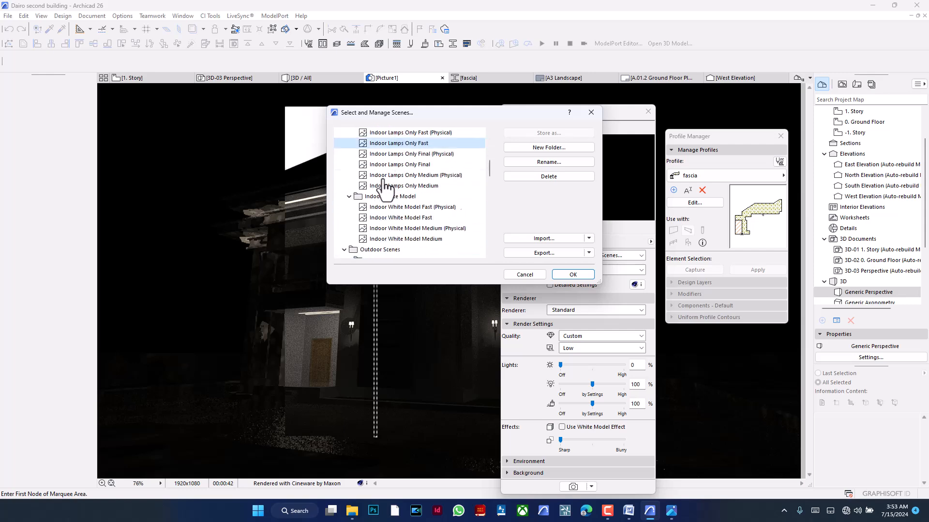
pyautogui.click(412, 197)
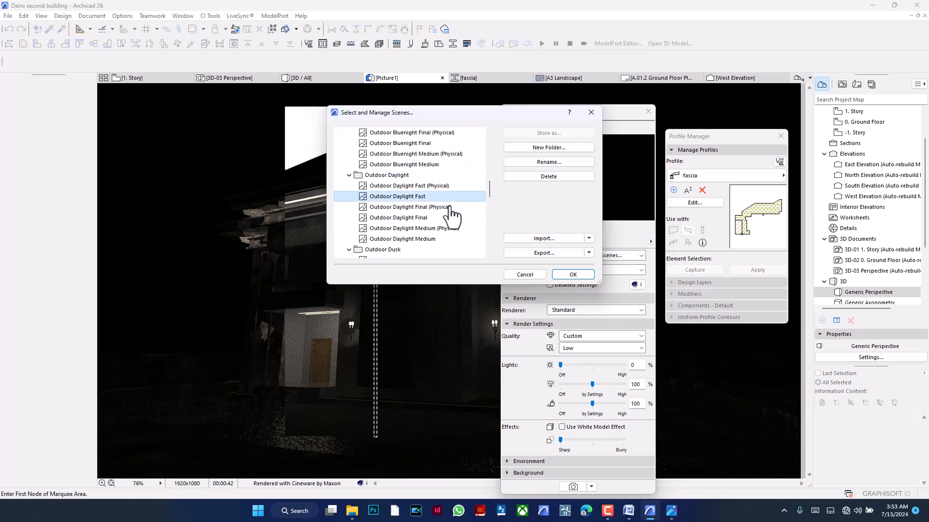
pyautogui.click(570, 275)
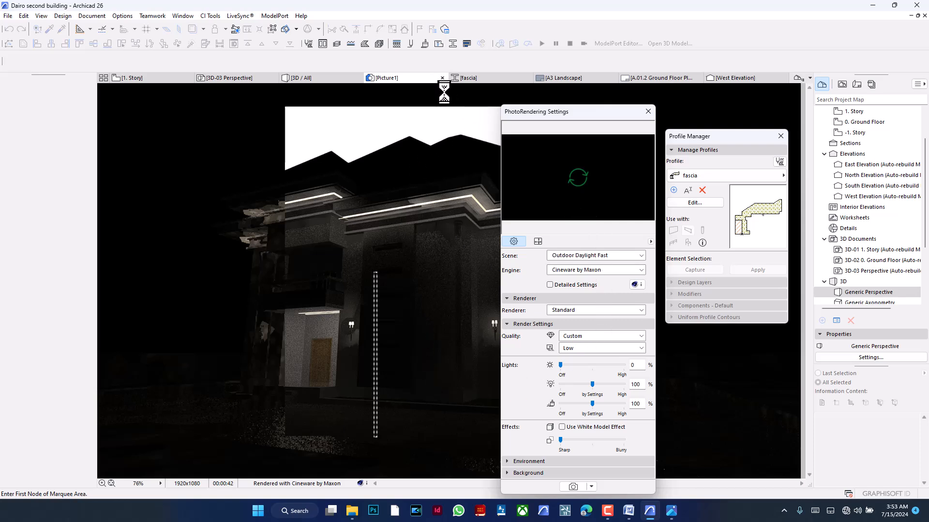
# - Set the lamp light intensity to 100% in the daylight scene and close the PhotoRendering settings
pyautogui.click(538, 242)
pyautogui.click(521, 244)
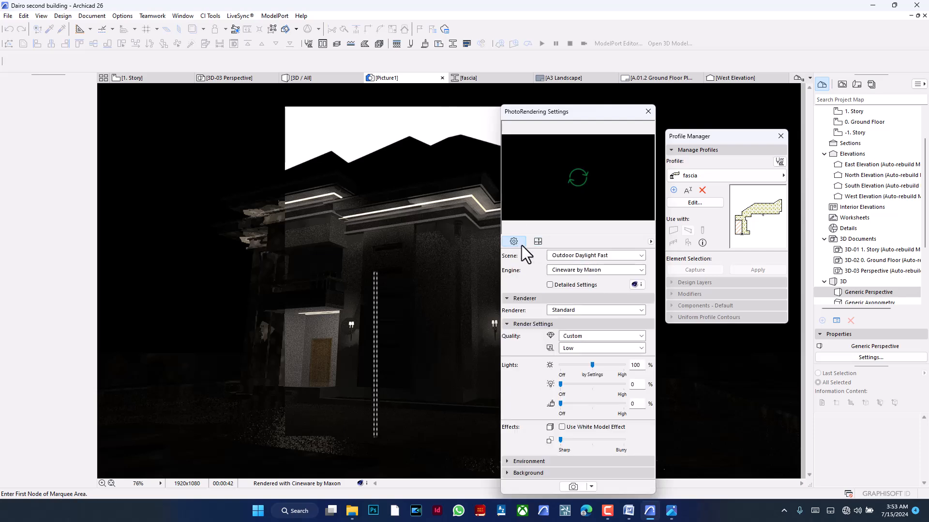
pyautogui.click(591, 384)
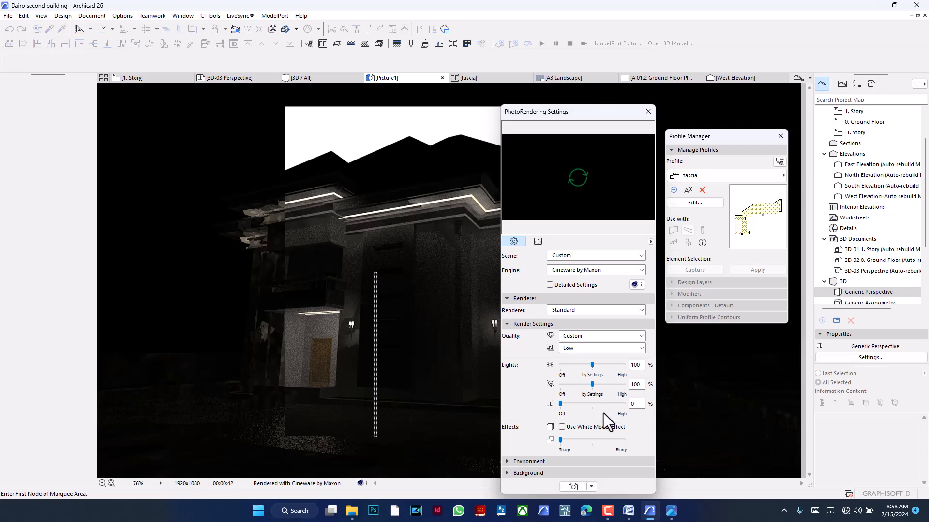
pyautogui.click(648, 111)
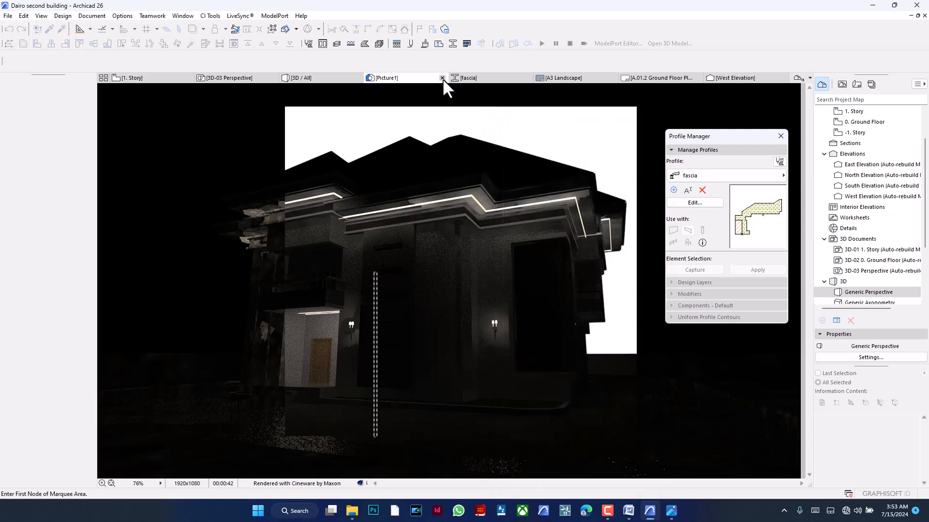
# - Close the lamps-only rendering and photo-render the building's 3D projection again
pyautogui.click(442, 77)
pyautogui.click(433, 186)
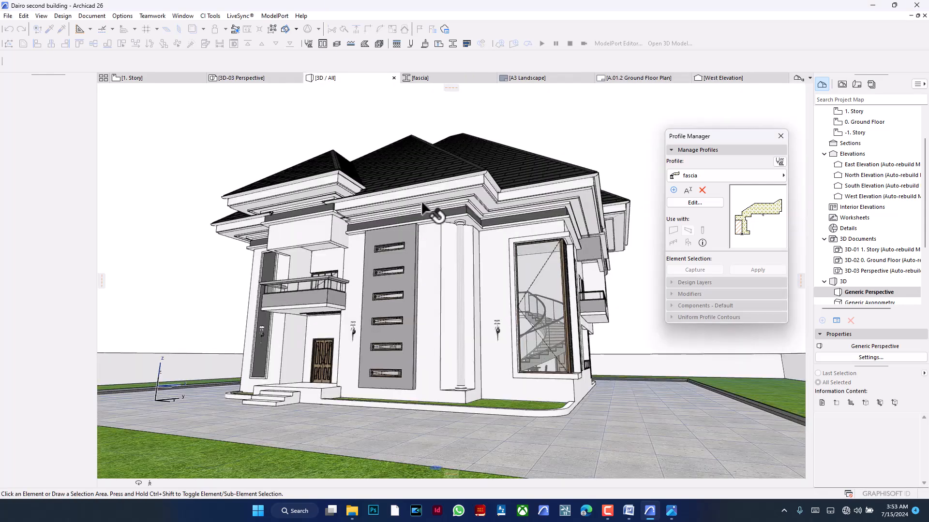
pyautogui.rightClick(350, 115)
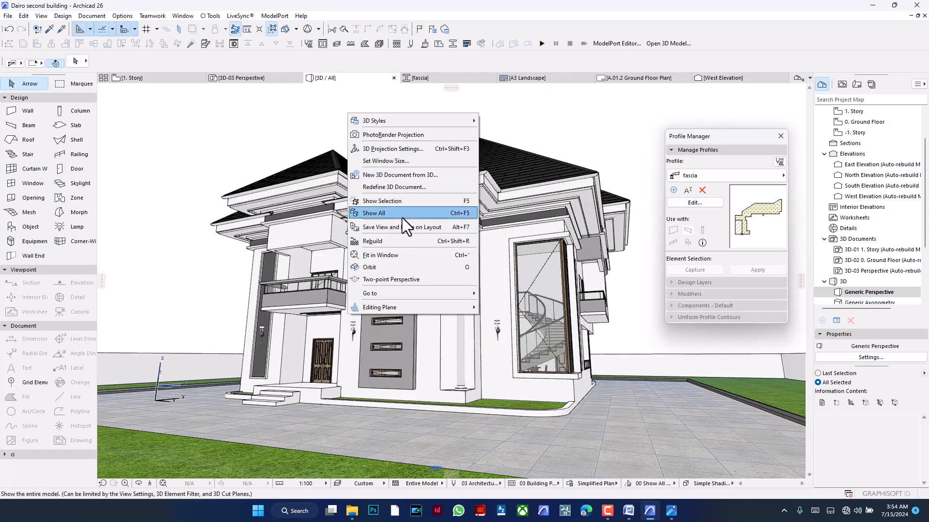
pyautogui.click(403, 136)
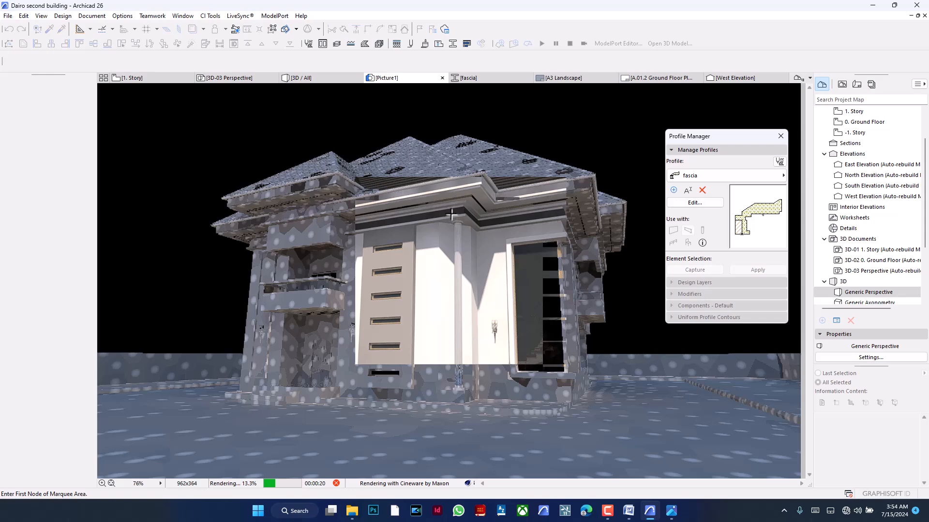
# - Examine the fascia and its lamp strip in the daylight rendering, close up and on the whole building
pyautogui.scroll(5, 461, 198)
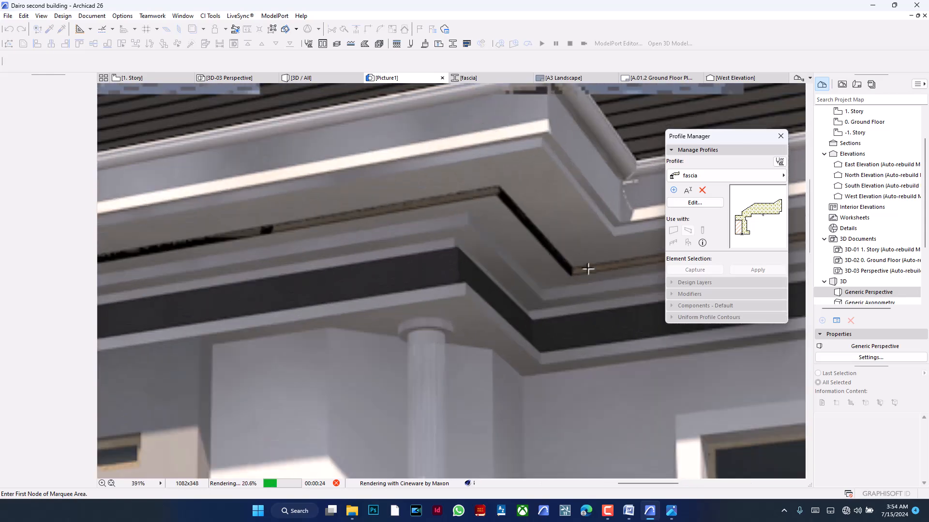
pyautogui.scroll(-3, 416, 209)
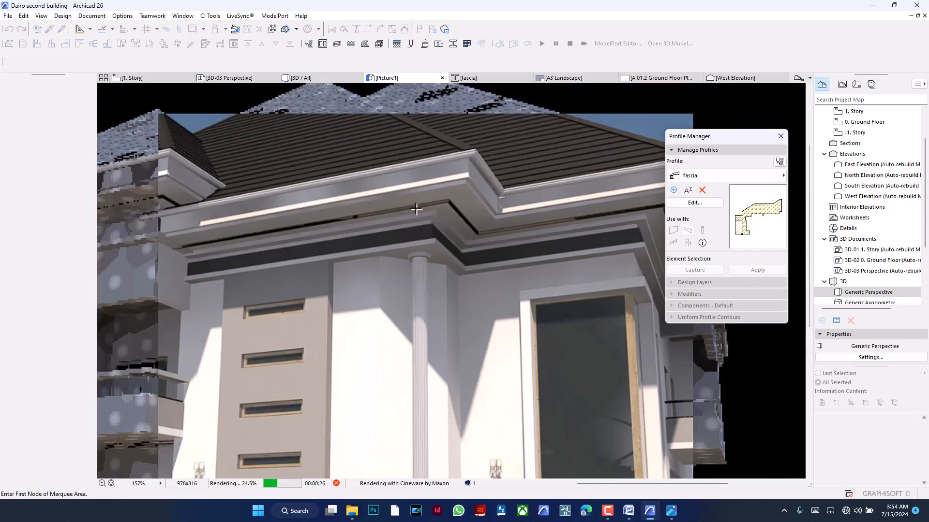
pyautogui.scroll(-1, 437, 196)
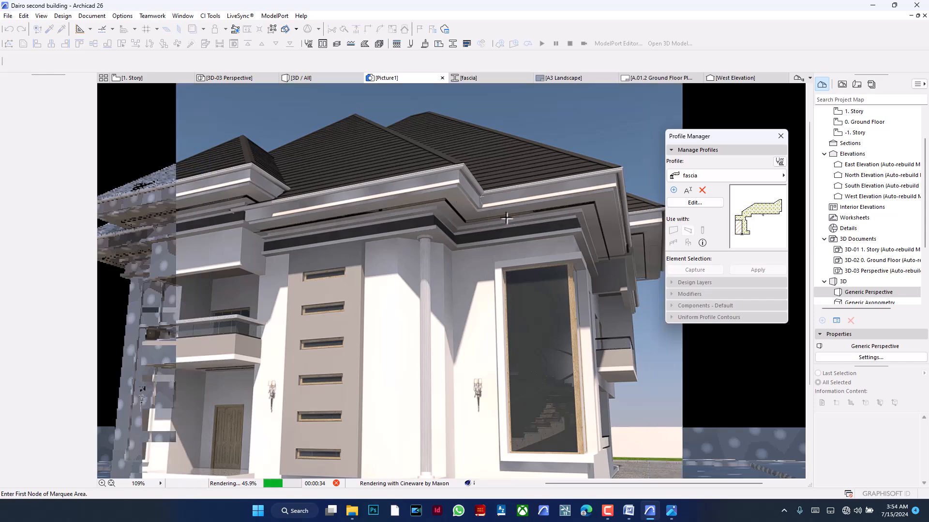
pyautogui.scroll(-1, 486, 219)
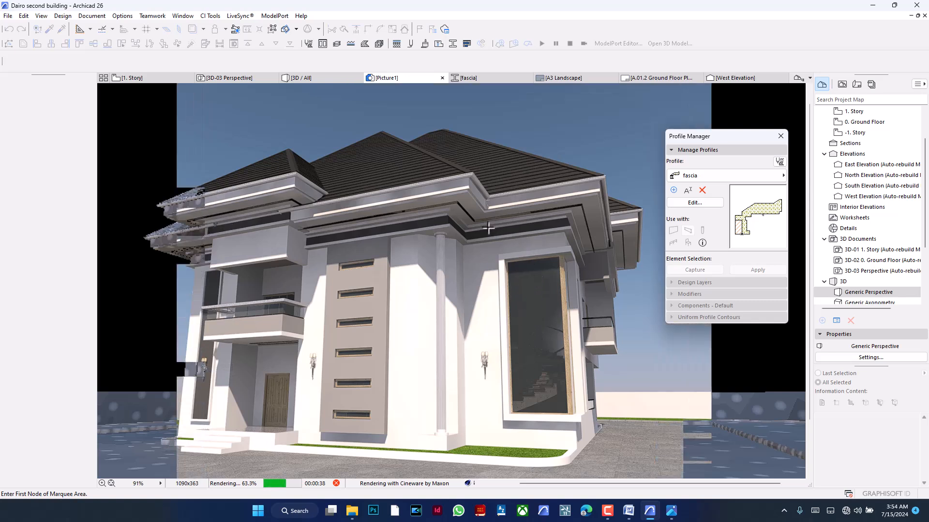
pyautogui.scroll(-1, 466, 243)
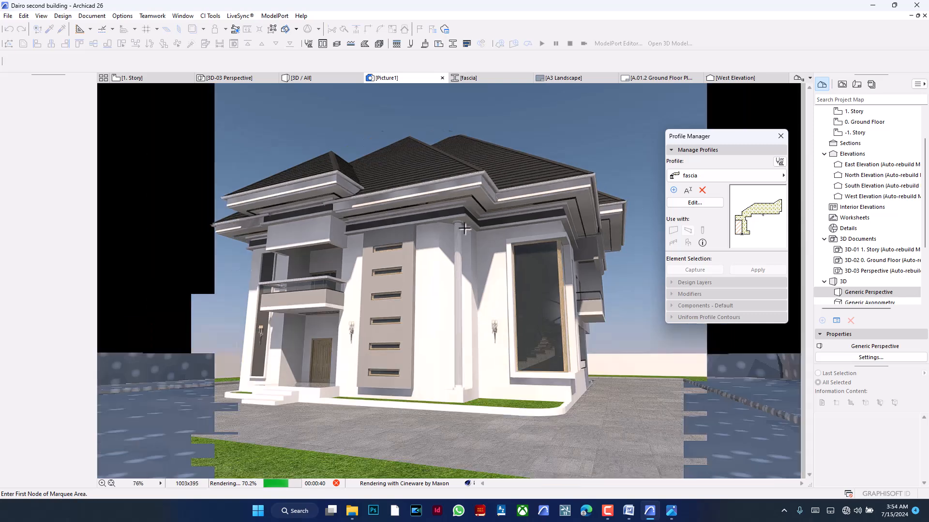